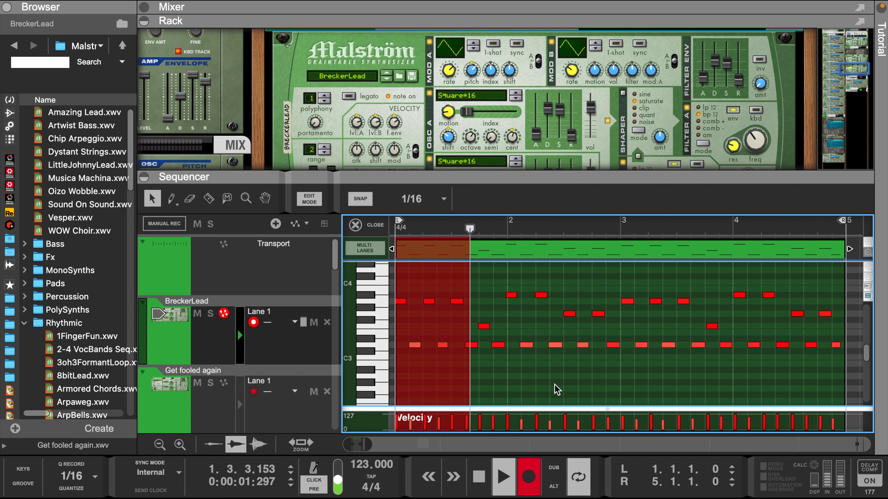
# Quantize the recorded BreckerLead notes to the grid and stop recording
pyautogui.rightClick(544, 248)
pyautogui.click(571, 451)
pyautogui.click(538, 481)
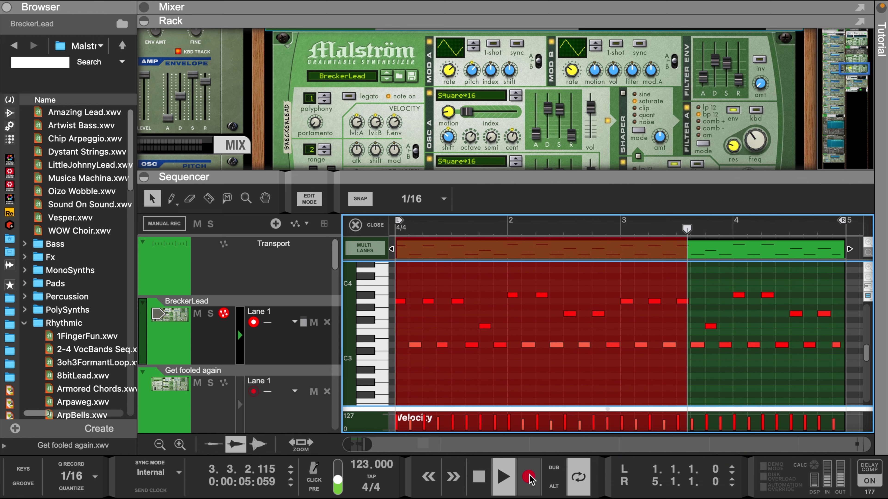
pyautogui.scroll(3, 391, 72)
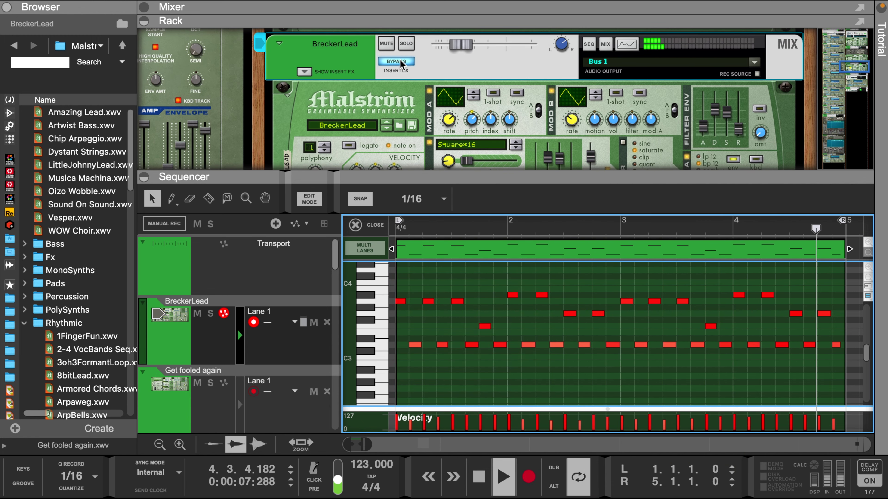
pyautogui.scroll(-2, 500, 131)
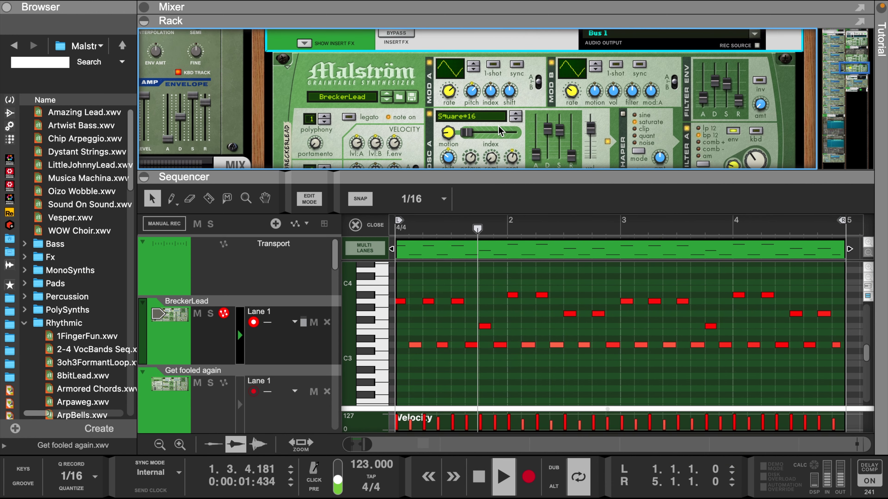
# Set the velocity of all BreckerLead notes to 100 and close the clip editor
pyautogui.moveTo(396, 279); pyautogui.dragTo(842, 388)
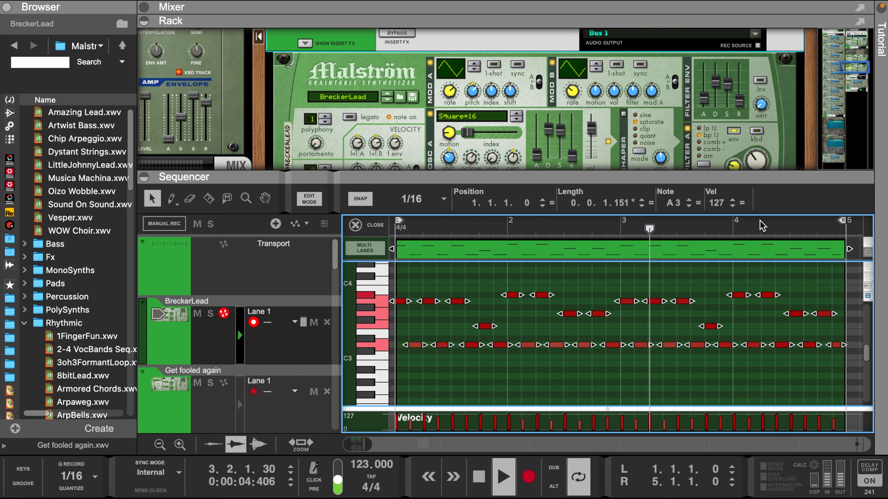
pyautogui.click(741, 203)
pyautogui.moveTo(716, 203); pyautogui.dragTo(725, 276)
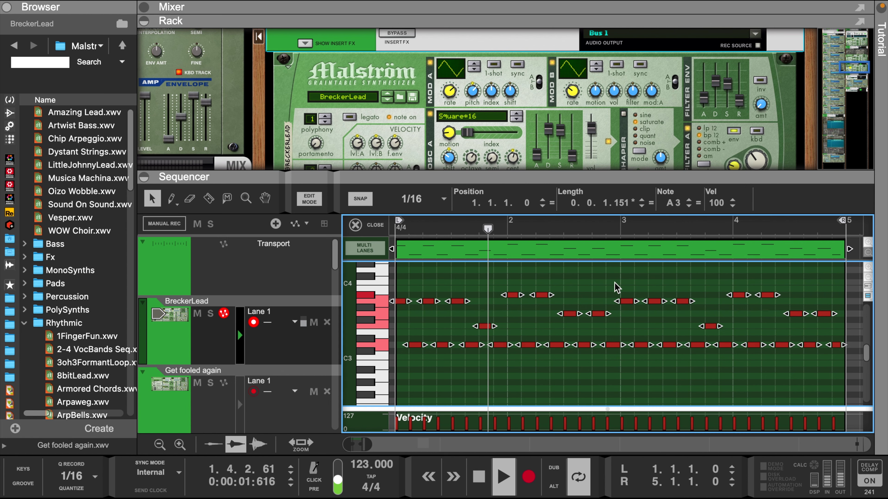
pyautogui.click(591, 281)
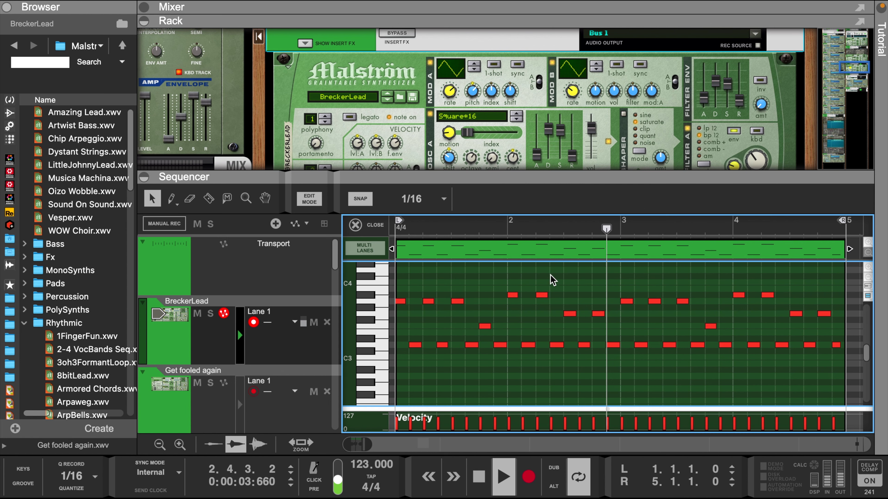
pyautogui.click(356, 224)
# Create a four-bar clip on the Cloud Bass track starting at bar 1 and open it for editing
pyautogui.scroll(-3, 454, 310)
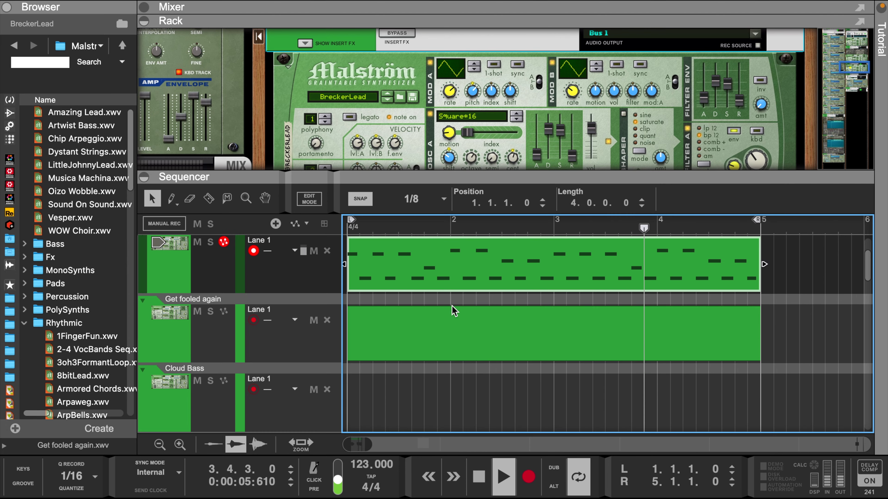
pyautogui.click(166, 391)
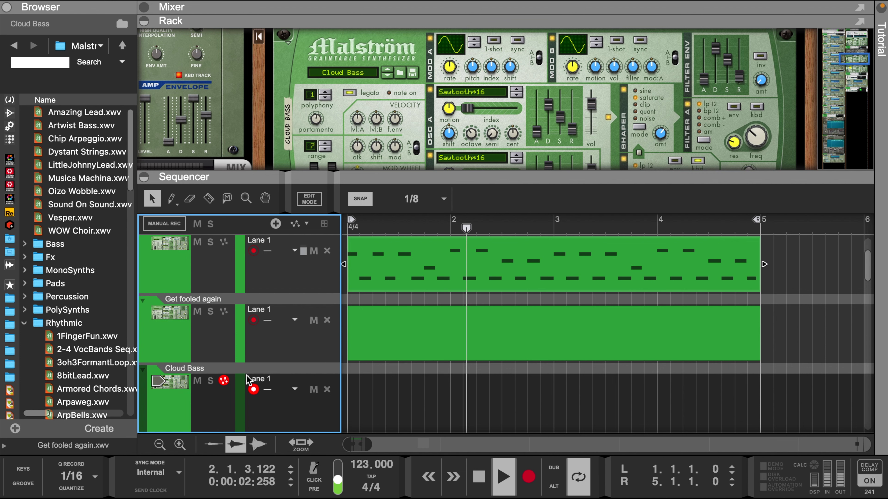
pyautogui.doubleClick(353, 397)
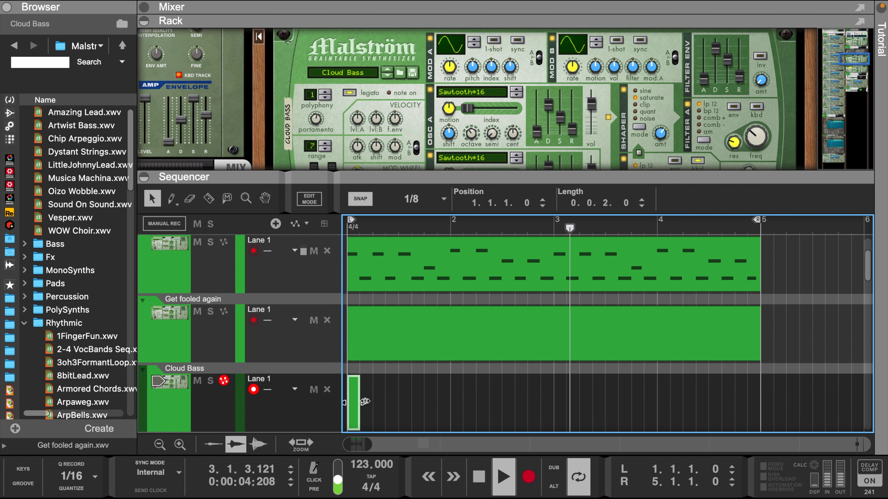
pyautogui.moveTo(364, 403); pyautogui.dragTo(754, 402)
pyautogui.doubleClick(753, 406)
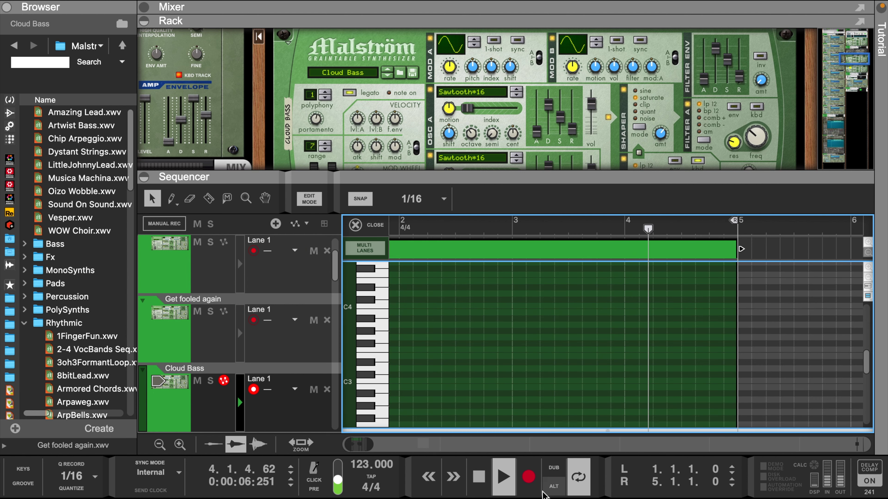
# Record a bass line into the Cloud Bass clip over the four-bar loop and quantize its notes
pyautogui.click(528, 477)
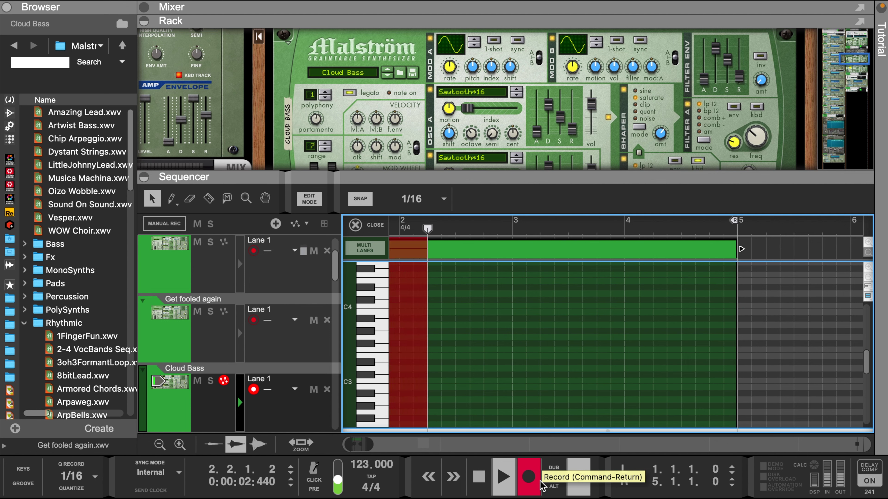
pyautogui.scroll(-5, 482, 367)
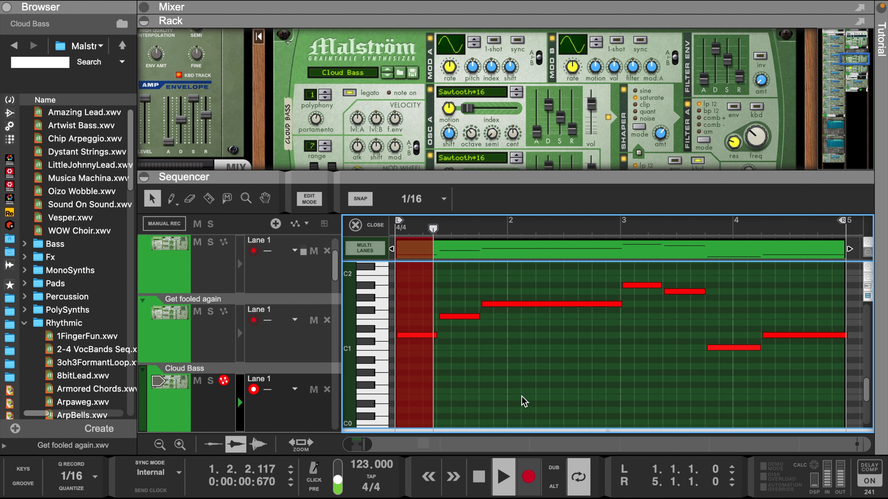
pyautogui.rightClick(530, 255)
pyautogui.click(583, 454)
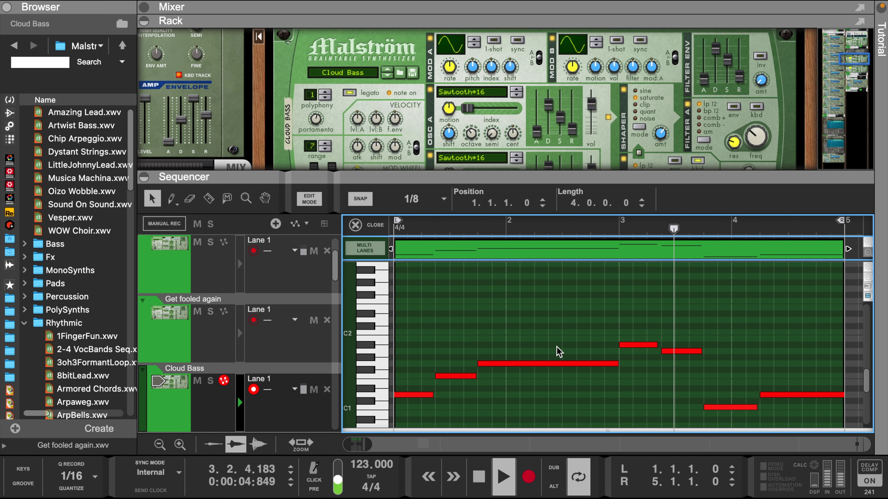
# Randomize the velocity of all Cloud Bass notes by 20%
pyautogui.moveTo(405, 318); pyautogui.dragTo(815, 431)
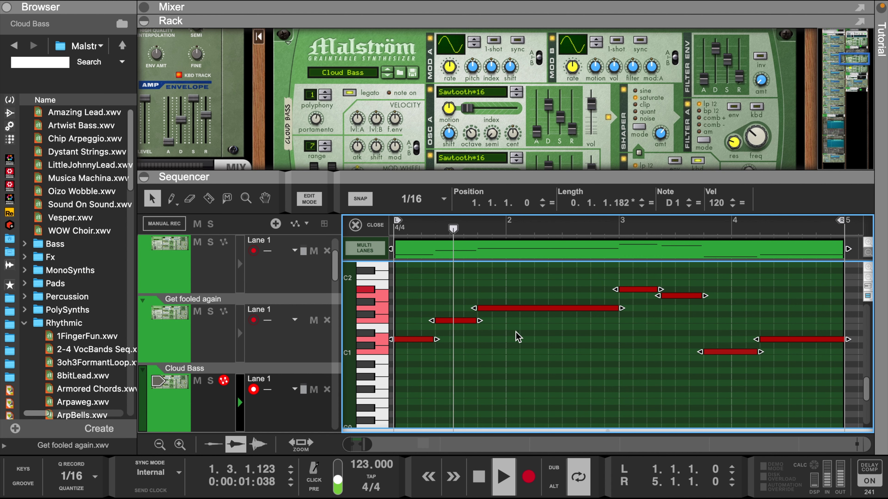
pyautogui.press('F8')
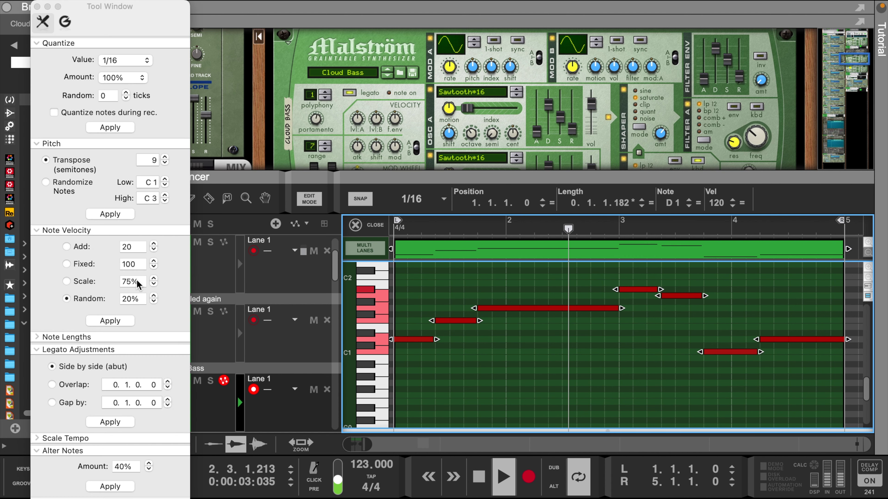
pyautogui.click(110, 320)
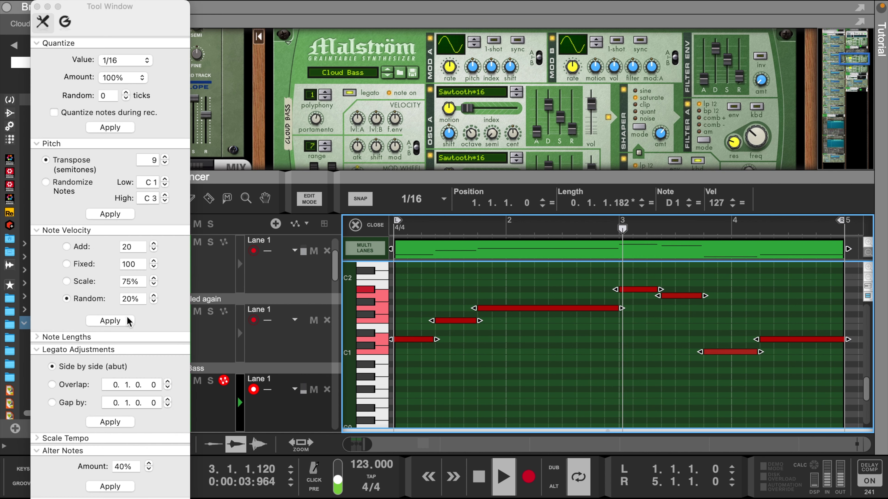
pyautogui.click(539, 286)
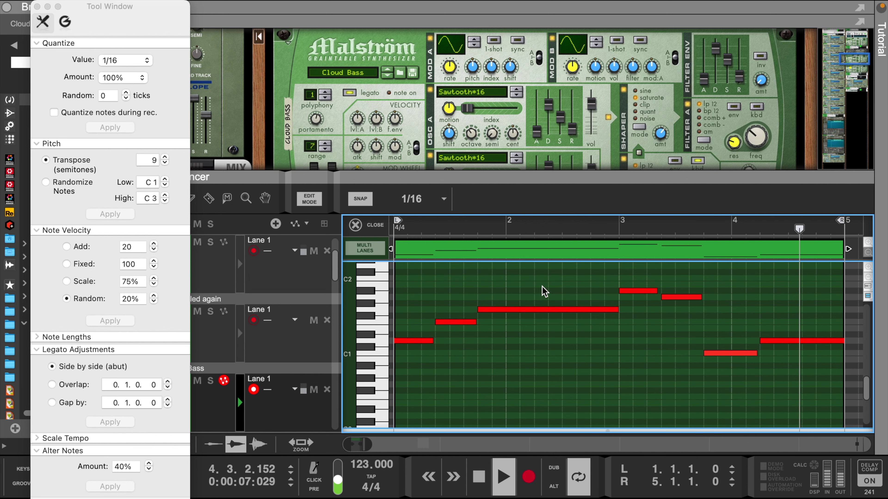
# Add a G2 note of length 0.0.2.0 at position 2.3.3.0 in the bass clip
pyautogui.scroll(2, 543, 292)
pyautogui.scroll(1, 568, 304)
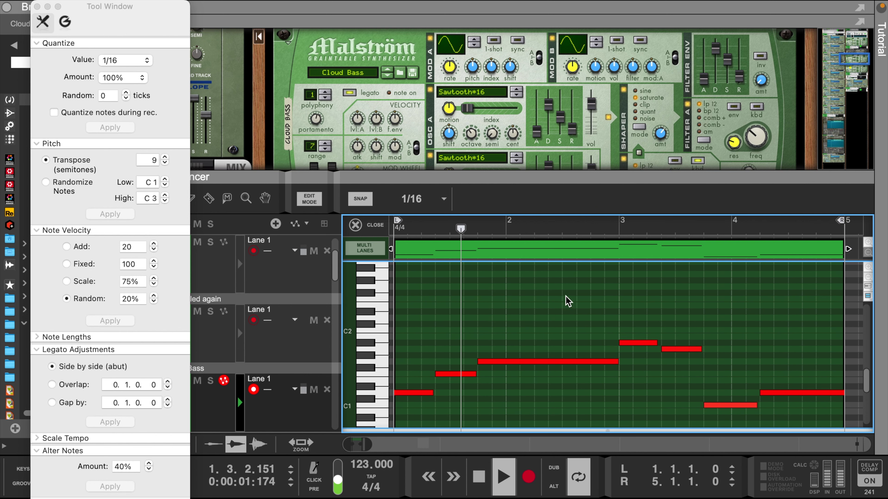
pyautogui.doubleClick(573, 287)
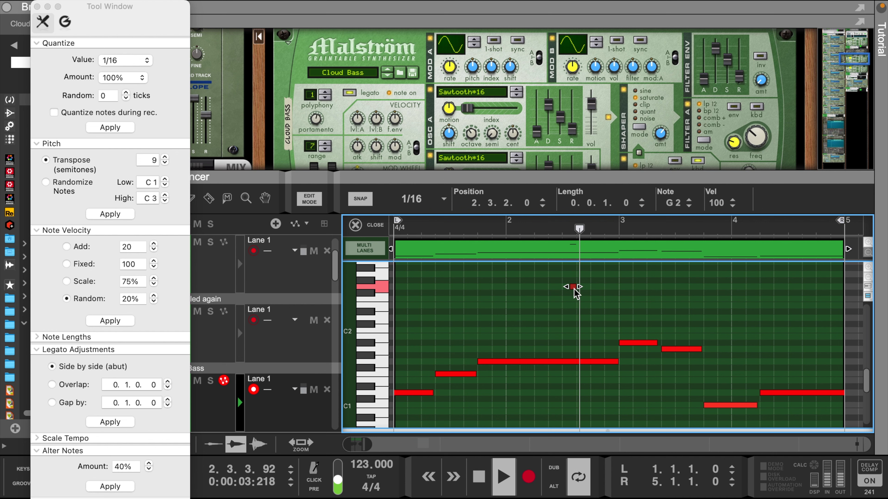
pyautogui.moveTo(574, 289); pyautogui.dragTo(582, 289)
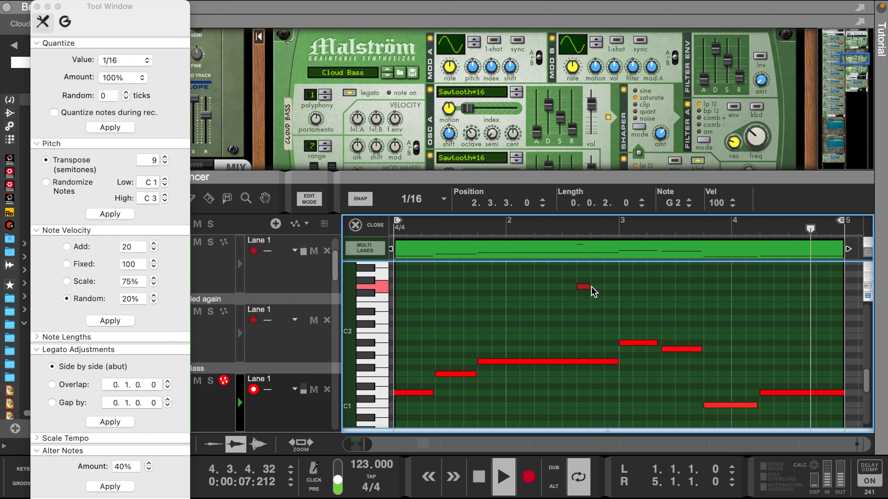
# Add a D1 note of length 0.0.2.0 at 3.3.3.0 and move the G2 note to 2.4.1.0
pyautogui.scroll(-1, 703, 375)
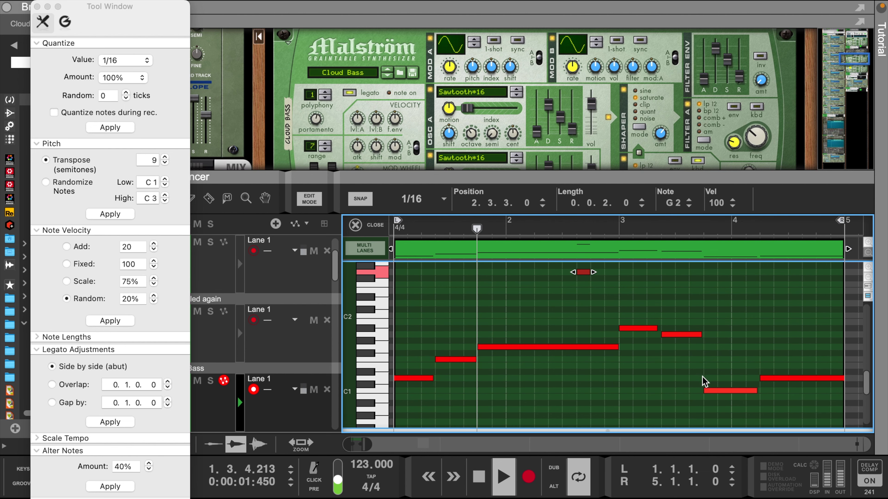
pyautogui.doubleClick(694, 377)
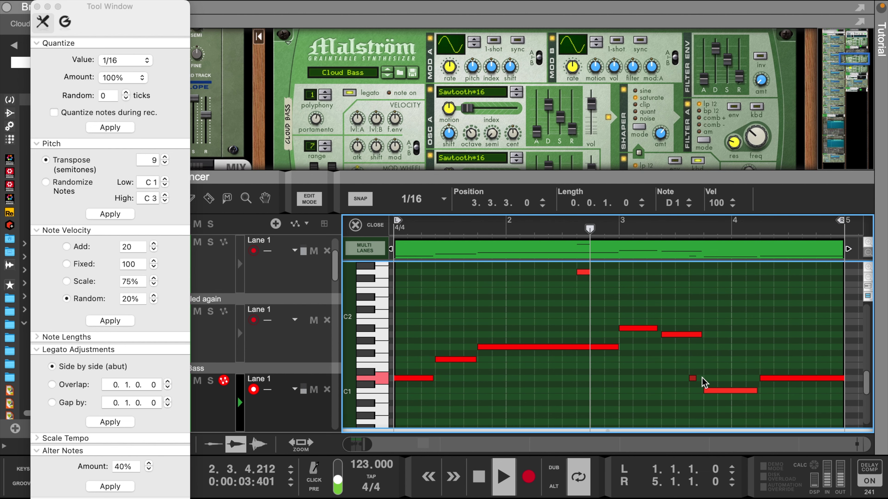
pyautogui.moveTo(695, 378); pyautogui.dragTo(706, 378)
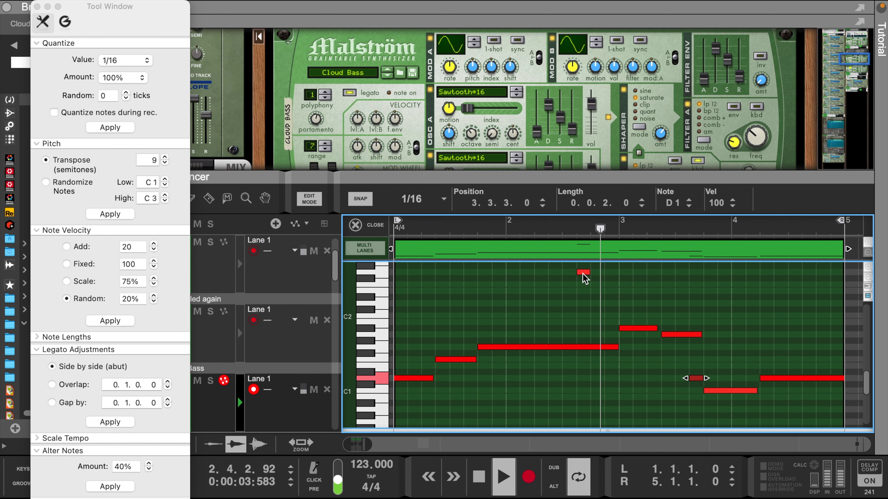
pyautogui.moveTo(585, 278); pyautogui.dragTo(597, 276)
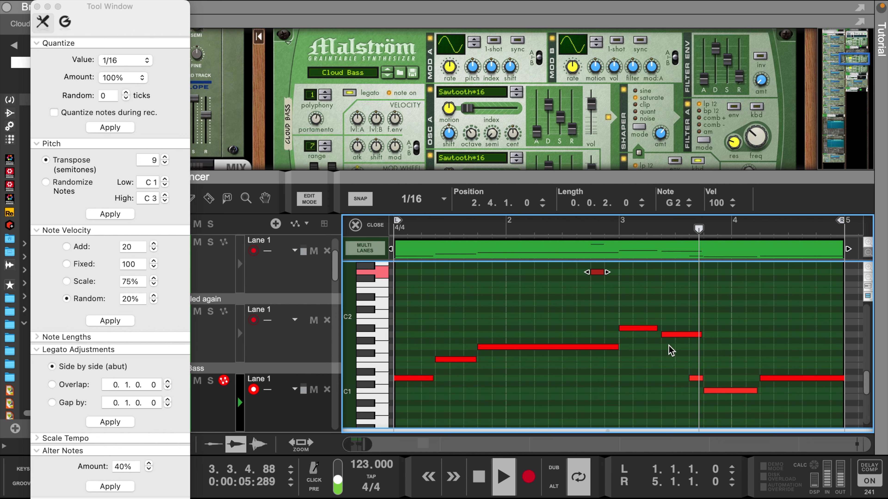
# Adjust the ends of the first bar 3 note and the long G1 note, with snap off, to meet the notes that follow
pyautogui.click(651, 329)
pyautogui.moveTo(663, 329); pyautogui.dragTo(665, 329)
pyautogui.moveTo(408, 301); pyautogui.dragTo(675, 416)
pyautogui.click(629, 364)
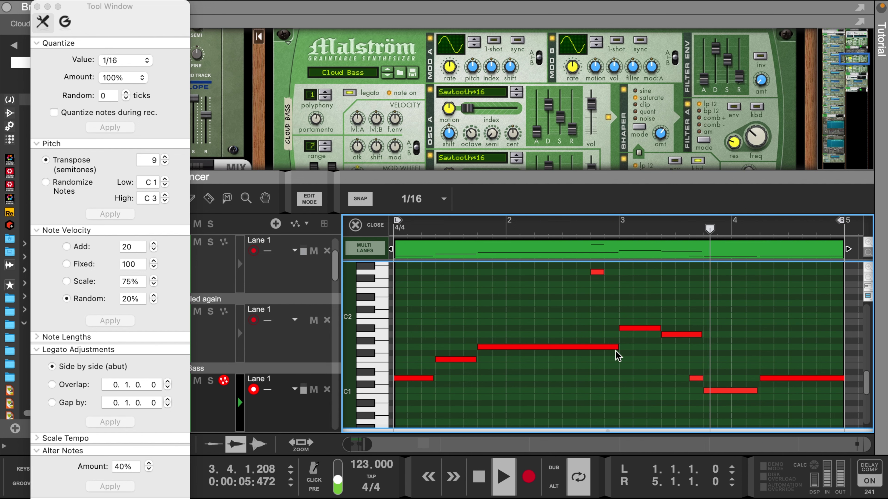
pyautogui.click(616, 347)
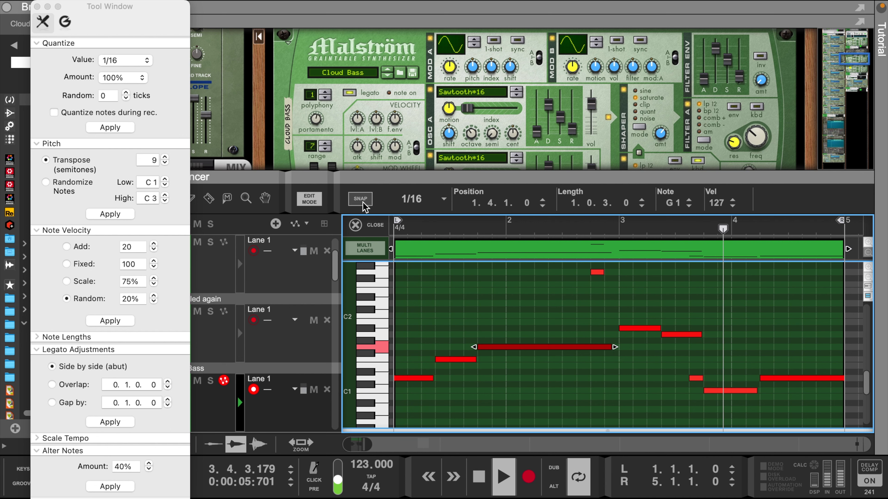
pyautogui.moveTo(614, 348); pyautogui.dragTo(625, 357)
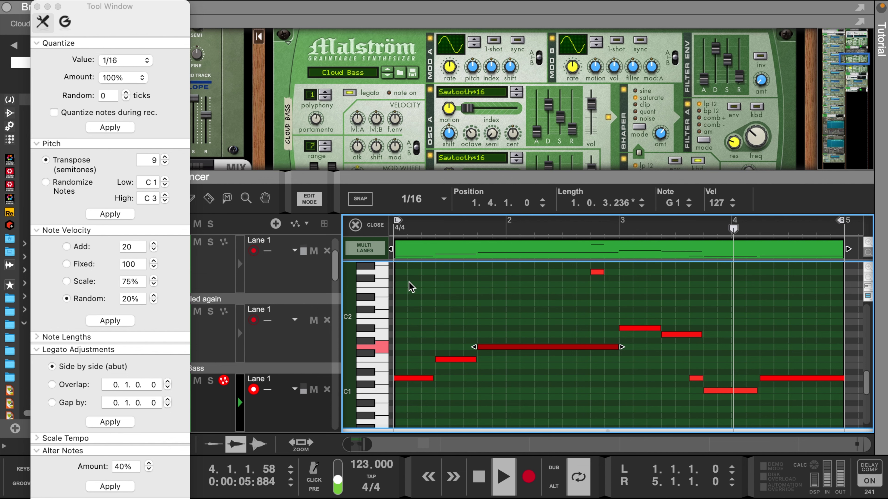
# Adjust the velocities of the lower bass notes and the high G2 note, and close the clip editor and Tool Window
pyautogui.moveTo(403, 276); pyautogui.dragTo(797, 422)
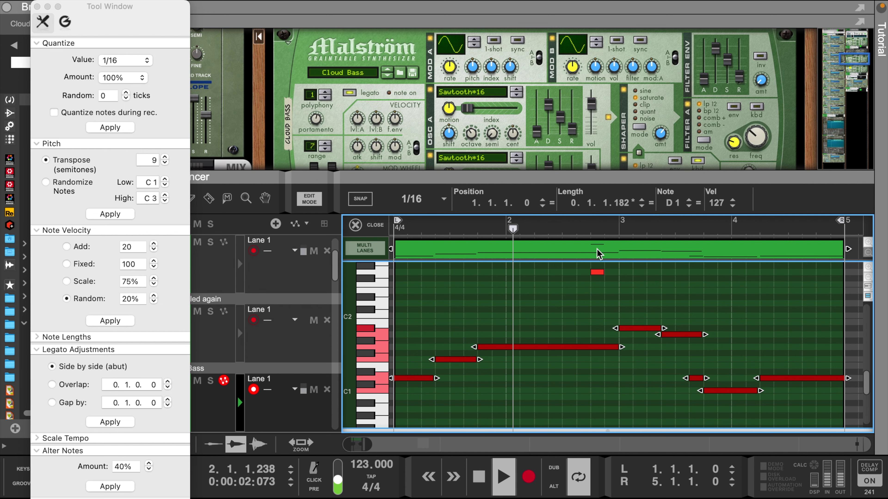
pyautogui.click(598, 276)
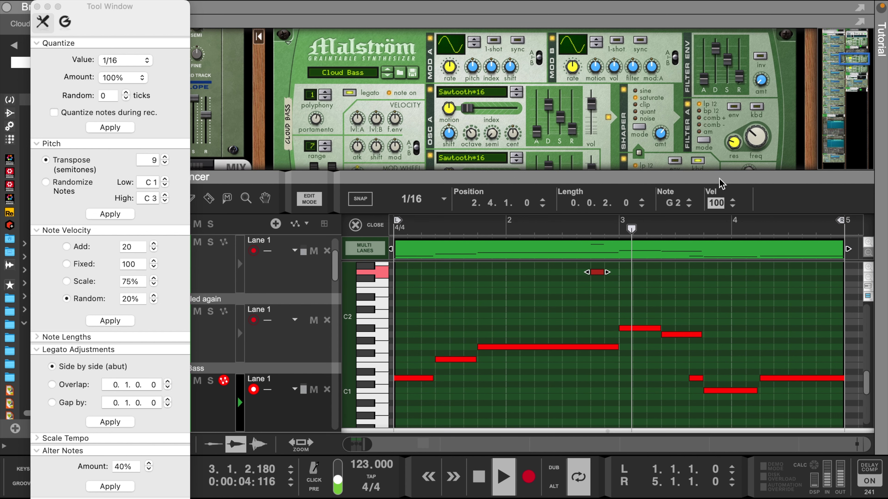
pyautogui.click(355, 225)
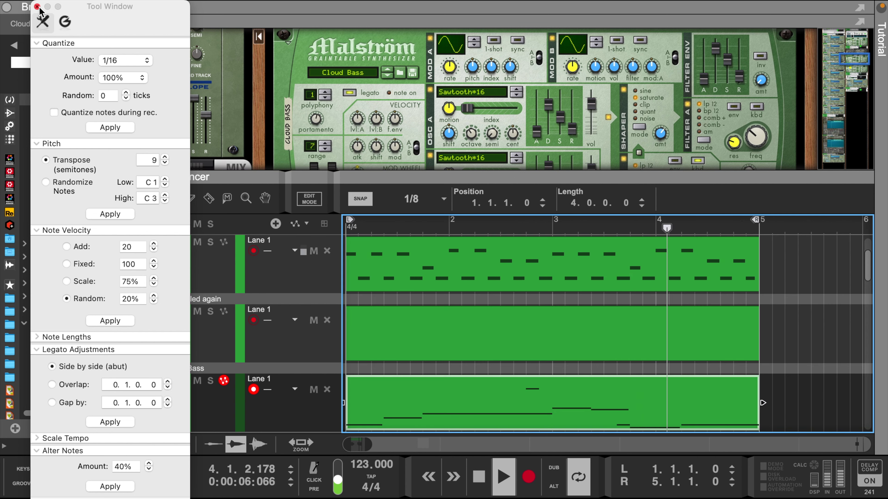
pyautogui.press('F8')
# Open the empty clip on the Get fooled again track for editing and review the track's Scales & Chords player settings
pyautogui.click(195, 338)
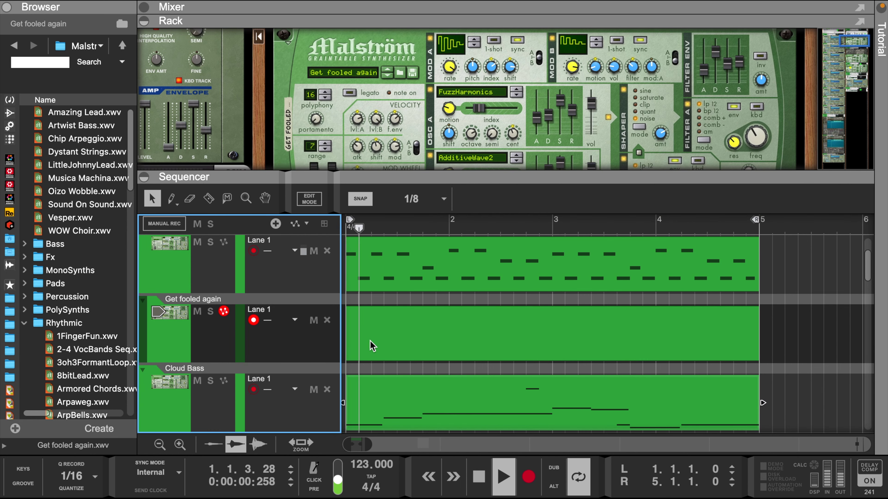
pyautogui.doubleClick(368, 345)
pyautogui.click(386, 359)
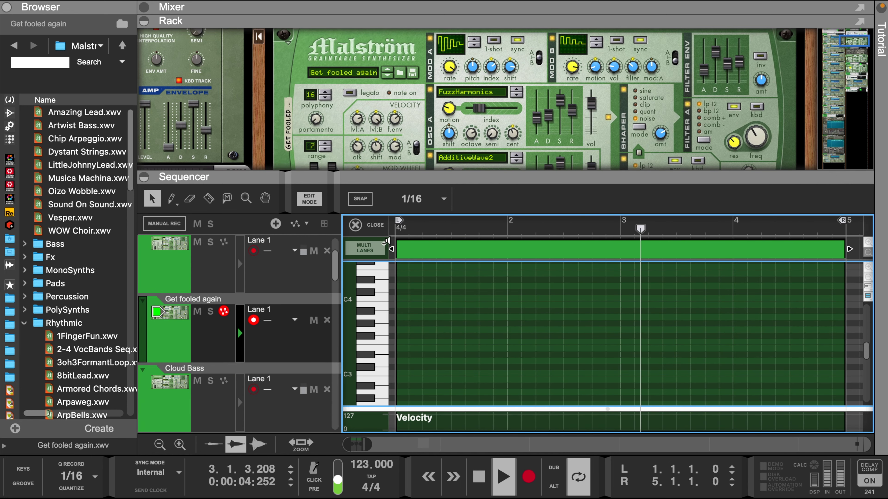
pyautogui.scroll(5, 523, 59)
pyautogui.scroll(2, 523, 59)
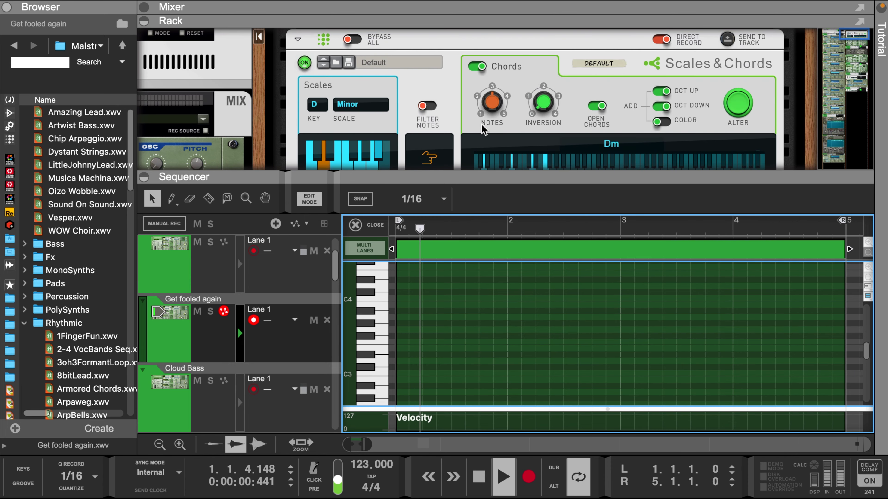
pyautogui.scroll(-3, 493, 143)
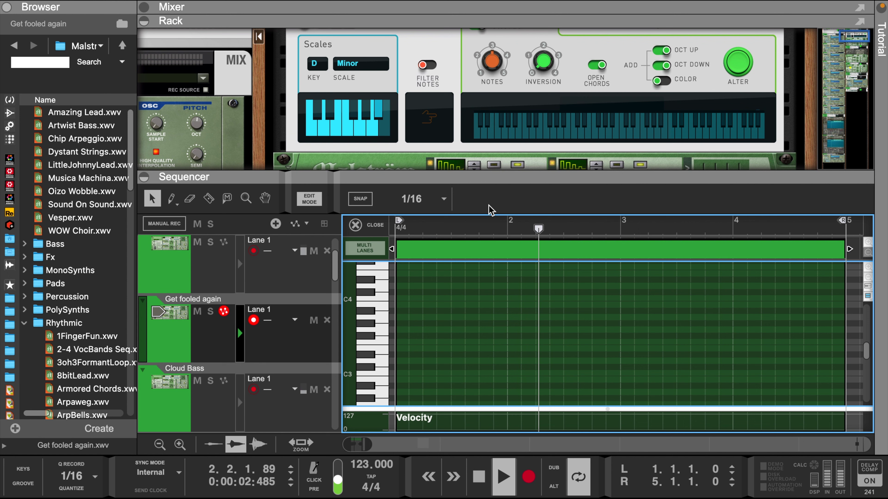
# Record one sustained four-note chord with D2 as its lowest note from the start of the Get fooled again clip
pyautogui.moveTo(493, 173); pyautogui.dragTo(519, 110)
pyautogui.scroll(2, 527, 84)
pyautogui.scroll(2, 525, 79)
pyautogui.click(520, 467)
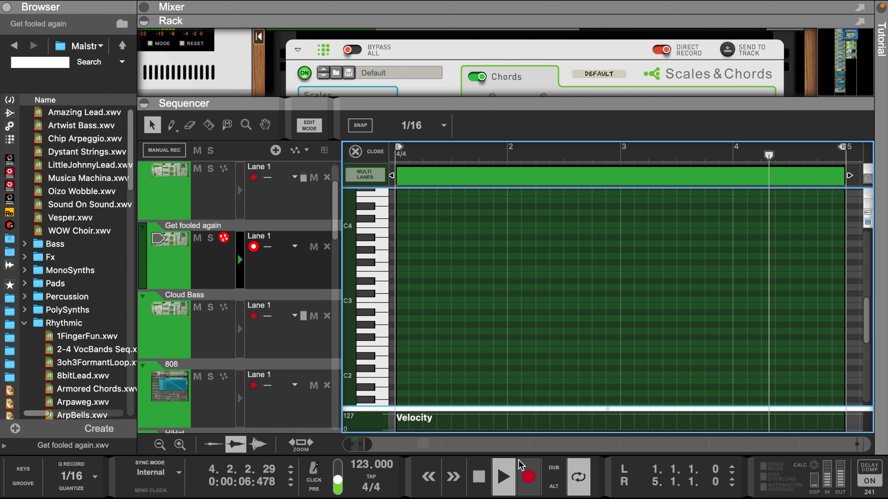
pyautogui.scroll(-1, 496, 300)
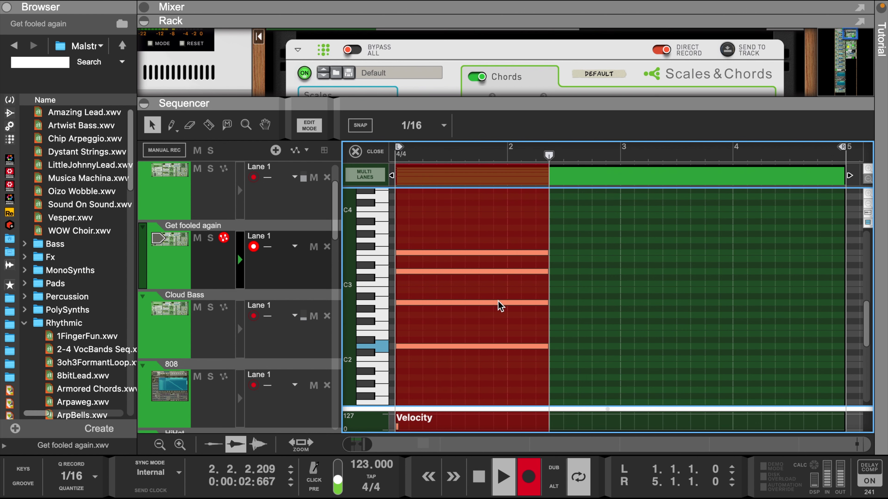
pyautogui.click(533, 478)
# Duplicate the recorded chord to the start of bar 3 and set the velocity of all chord notes to 76
pyautogui.moveTo(462, 229); pyautogui.dragTo(451, 390)
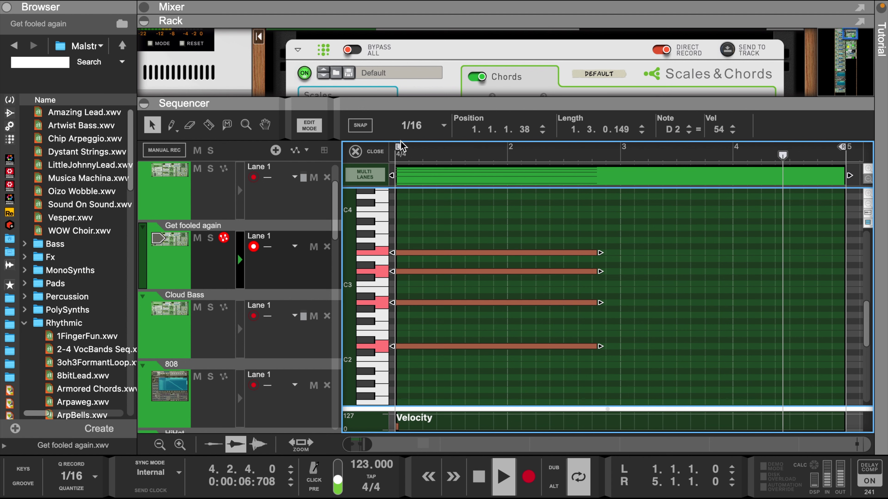
pyautogui.hotkey('ctrl', 'd')
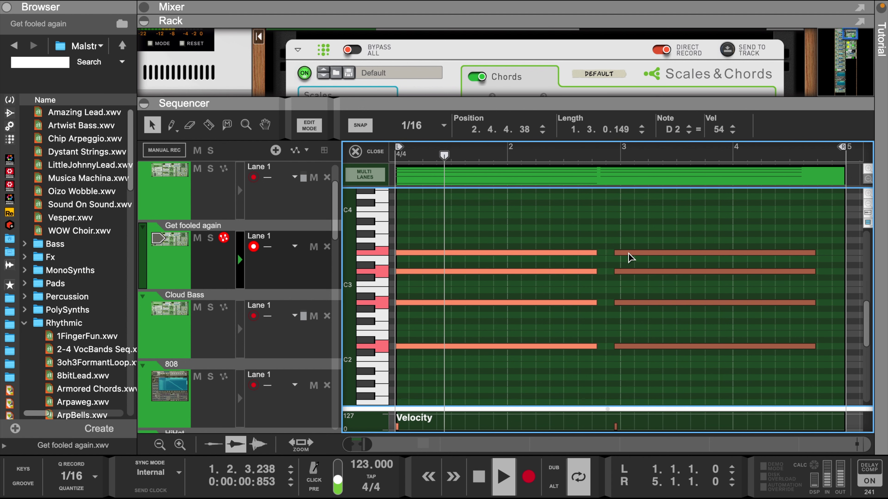
pyautogui.hotkey('ctrl', 'a')
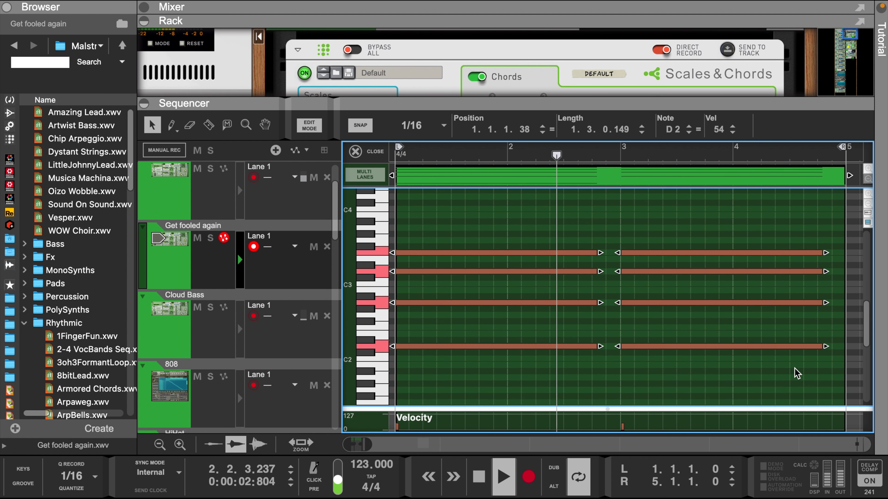
pyautogui.moveTo(720, 130); pyautogui.dragTo(721, 70)
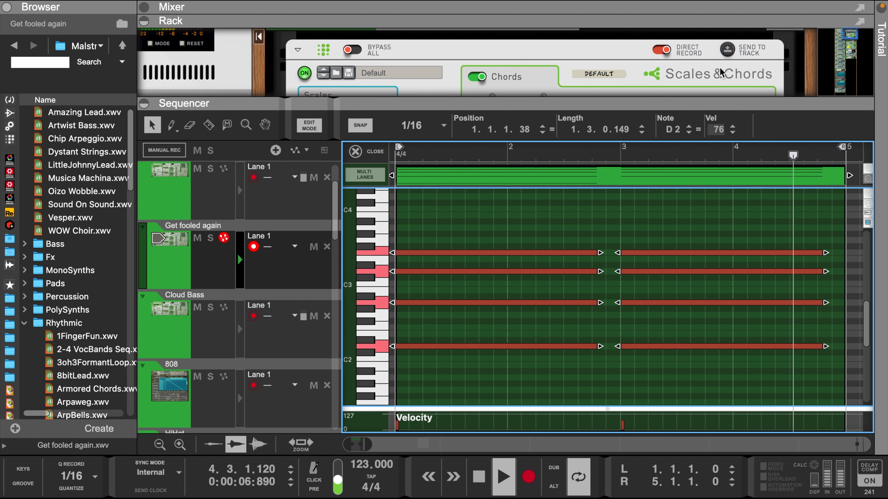
# Quantize the chord clip and set the length of both chords' notes to 1.3.0.0
pyautogui.rightClick(560, 180)
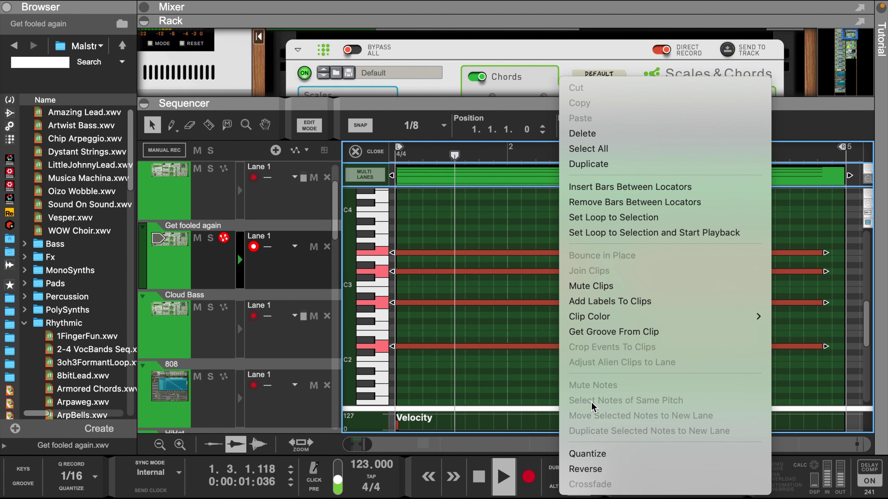
pyautogui.click(587, 452)
pyautogui.click(535, 201)
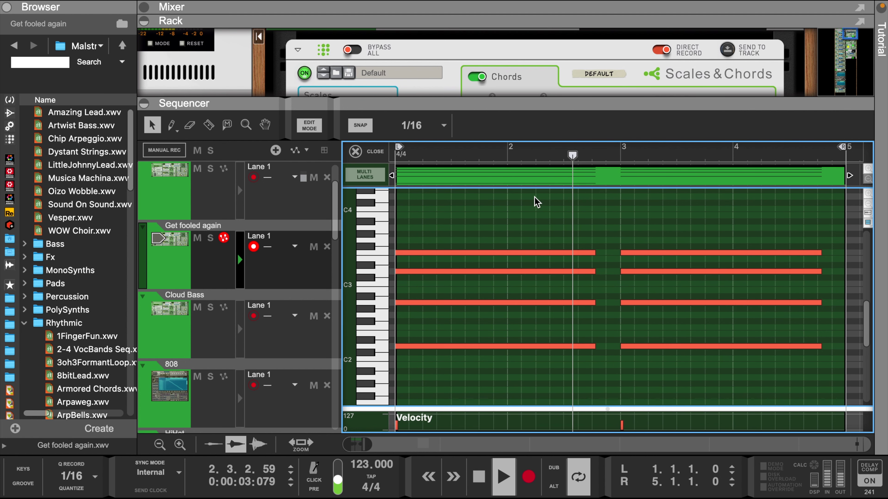
pyautogui.moveTo(573, 228); pyautogui.dragTo(816, 349)
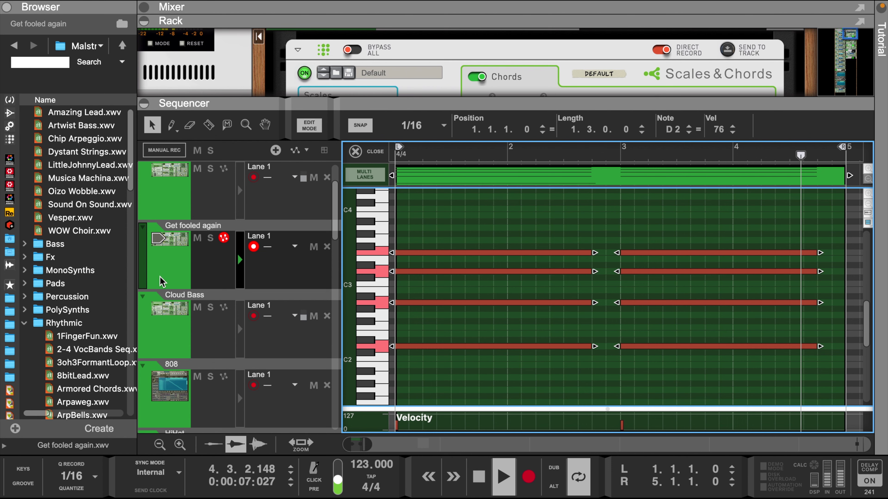
# Select the Get fooled again track and show its Malström device in the rack
pyautogui.click(165, 267)
pyautogui.moveTo(421, 103); pyautogui.dragTo(435, 214)
pyautogui.scroll(3, 448, 135)
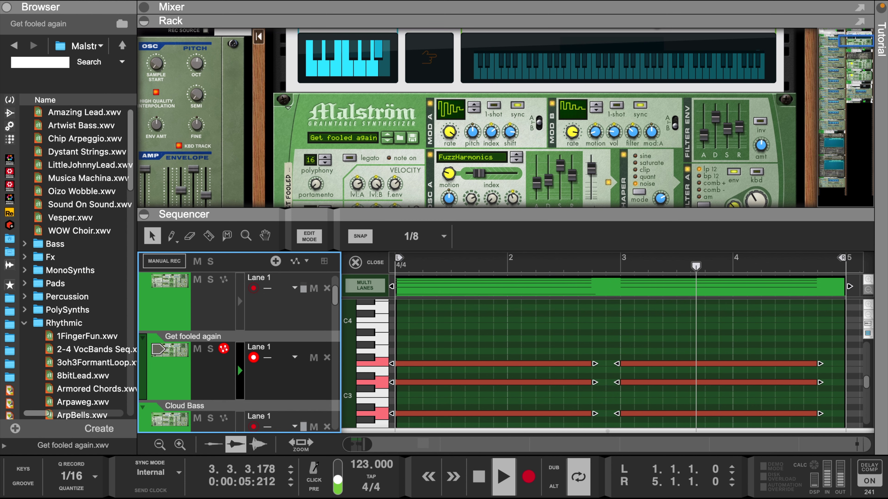
pyautogui.click(16, 209)
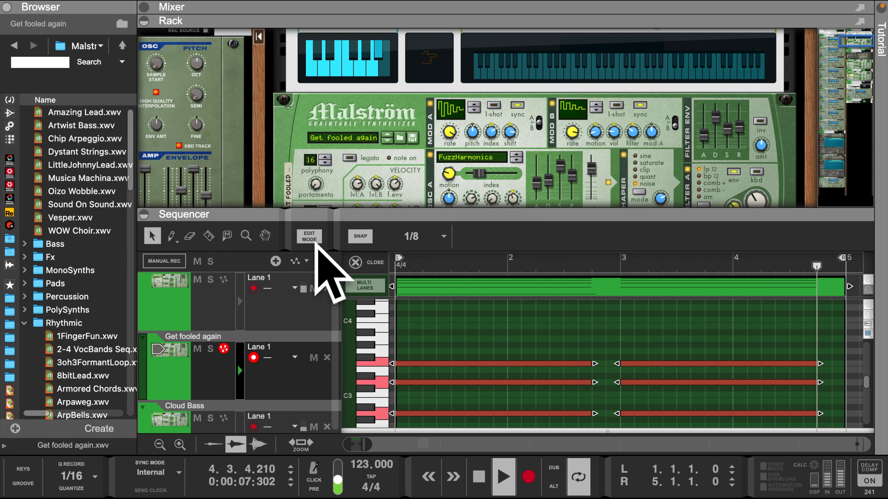
# Close the clip editor, enlarge the track arrangement and select the Cloud Bass track
pyautogui.click(380, 260)
pyautogui.moveTo(395, 215); pyautogui.dragTo(392, 104)
pyautogui.click(176, 338)
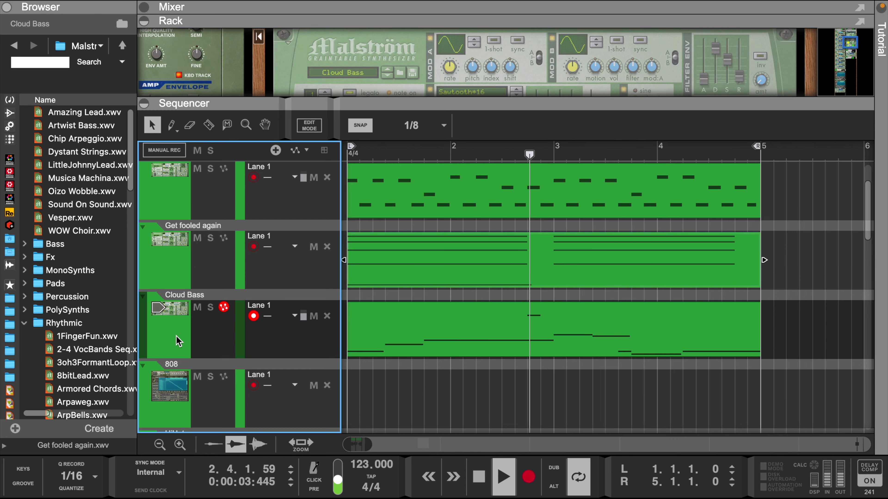
# Examine the mixer faders of the synth channels, select the Get fooled again channel and return to the rack
pyautogui.moveTo(507, 22); pyautogui.dragTo(499, 343)
pyautogui.scroll(-4, 533, 215)
pyautogui.hscroll(3, 566, 213)
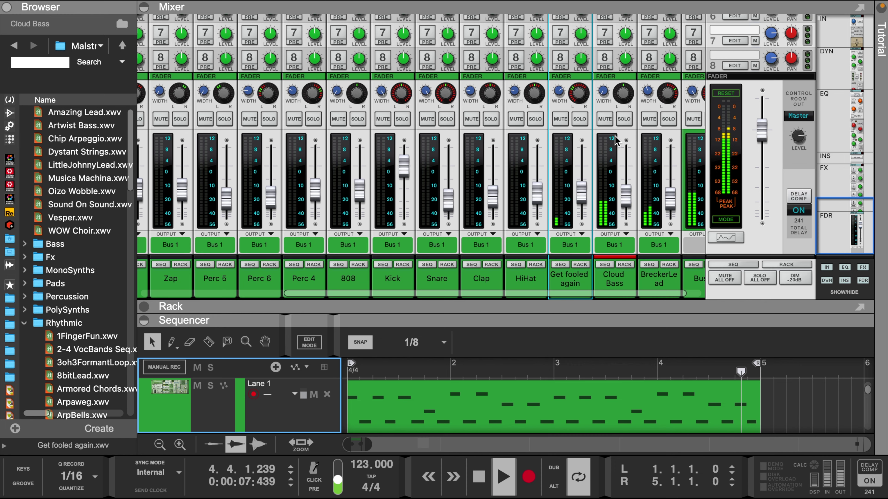
pyautogui.click(560, 102)
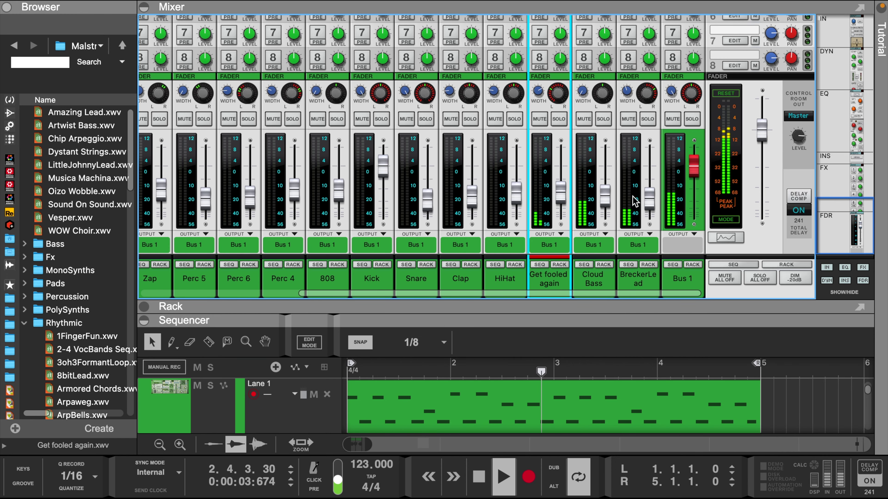
pyautogui.moveTo(540, 320)
pyautogui.mouseDown()
pyautogui.moveTo(540, 82)
pyautogui.moveTo(547, 316)
pyautogui.mouseUp()
pyautogui.scroll(3, 523, 249)
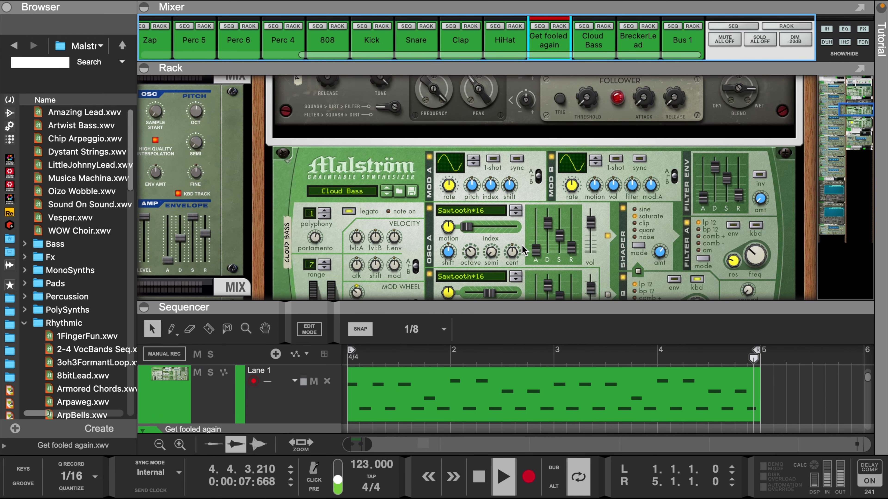
# Audition the Sawtooth*16, Sawtooth, Square and Square*4 waves on oscillator A of the BreckerLead Malström, returning to Square*16
pyautogui.click(184, 403)
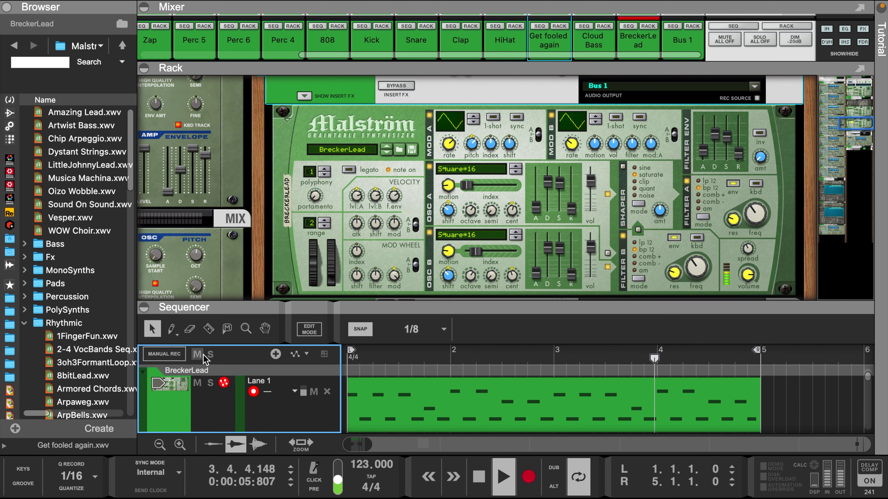
pyautogui.click(514, 173)
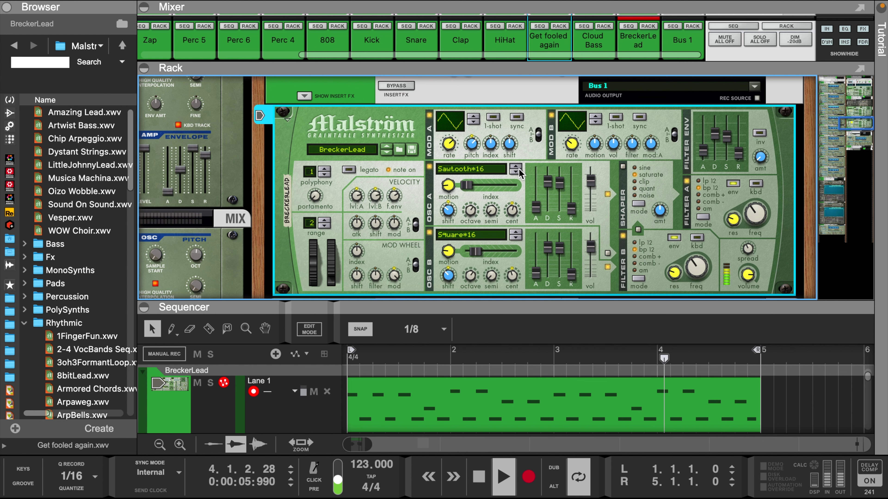
pyautogui.click(520, 167)
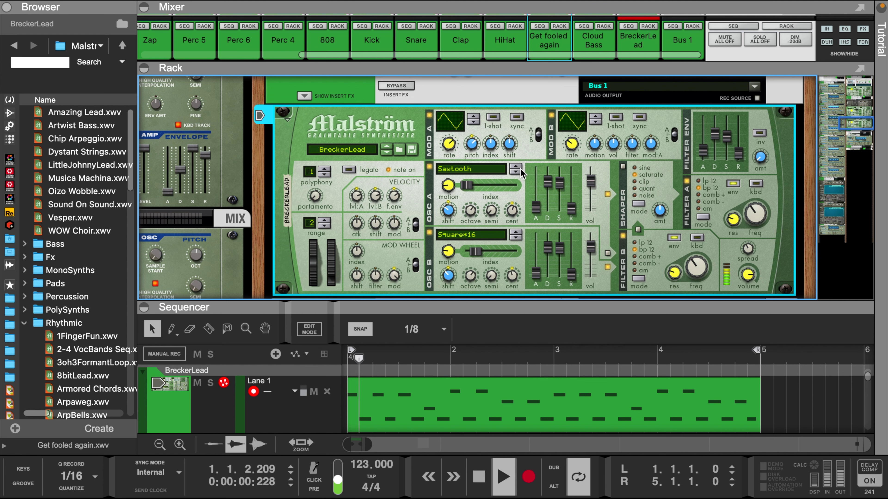
pyautogui.click(517, 171)
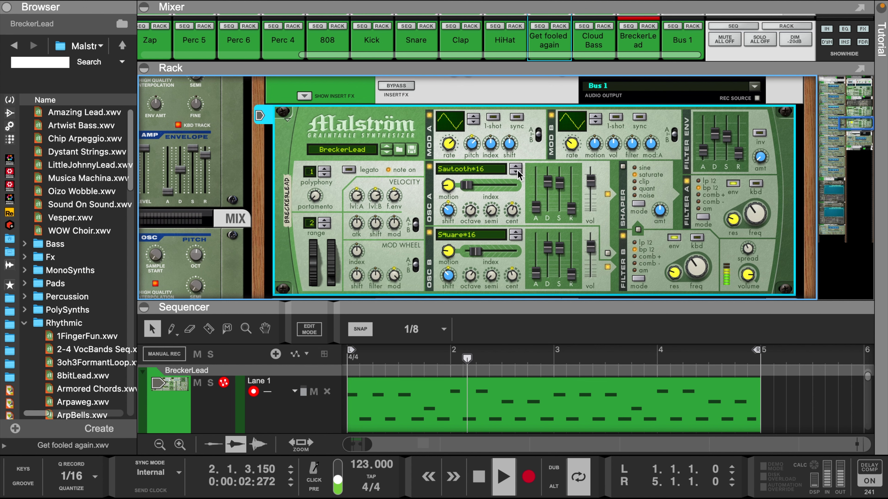
pyautogui.click(515, 170)
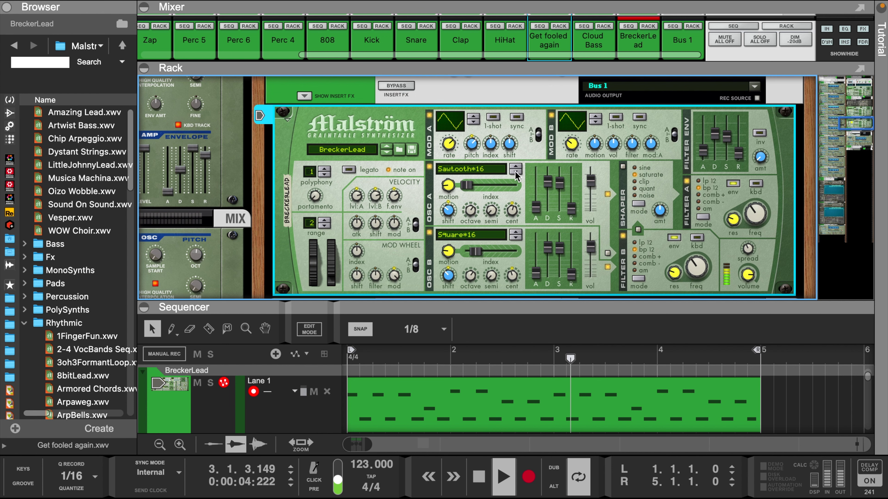
pyautogui.click(515, 171)
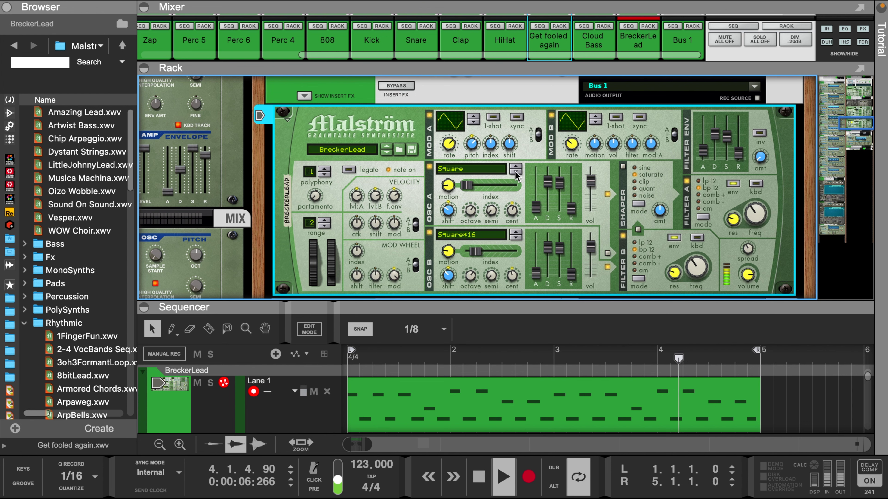
pyautogui.click(515, 171)
pyautogui.click(515, 171)
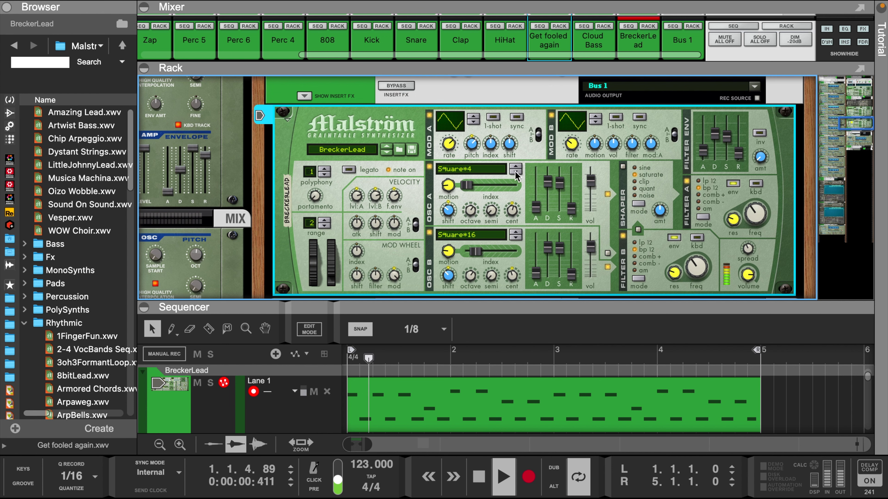
pyautogui.click(515, 171)
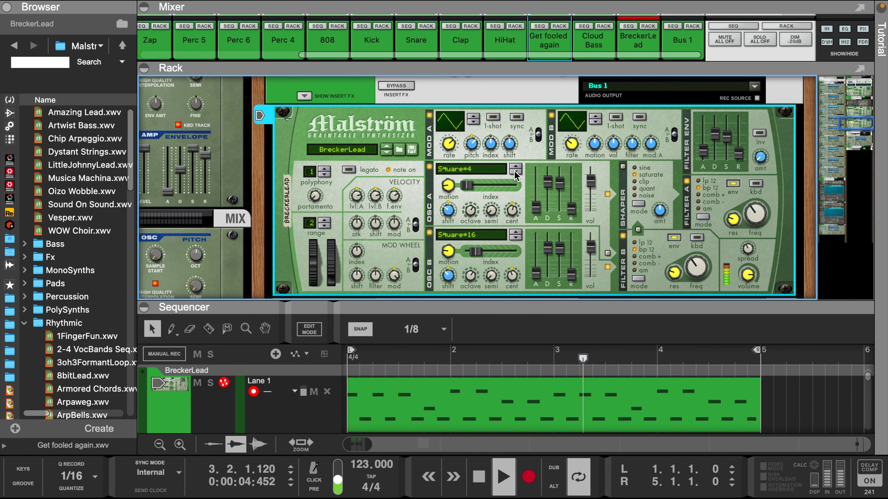
pyautogui.click(514, 172)
# Select the Cloud Bass track and resize the sequencer to show the Malström devices in the rack
pyautogui.press('Up')
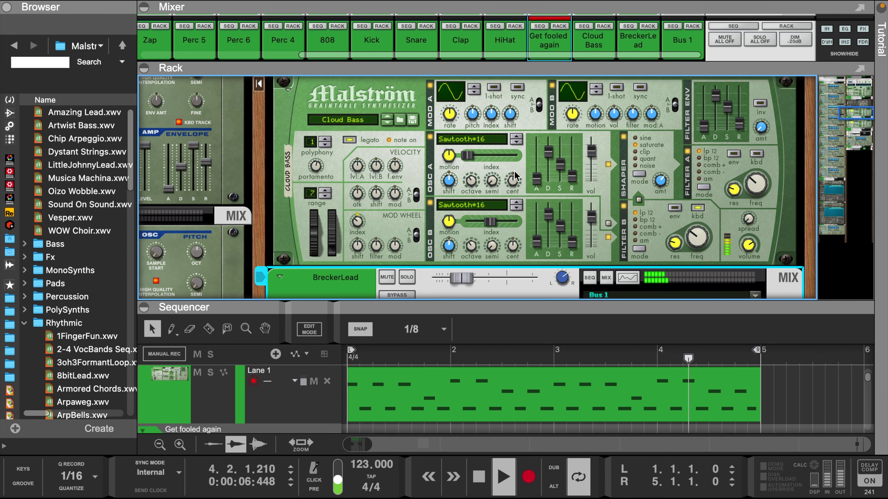
pyautogui.moveTo(477, 303); pyautogui.dragTo(425, 78)
pyautogui.click(273, 312)
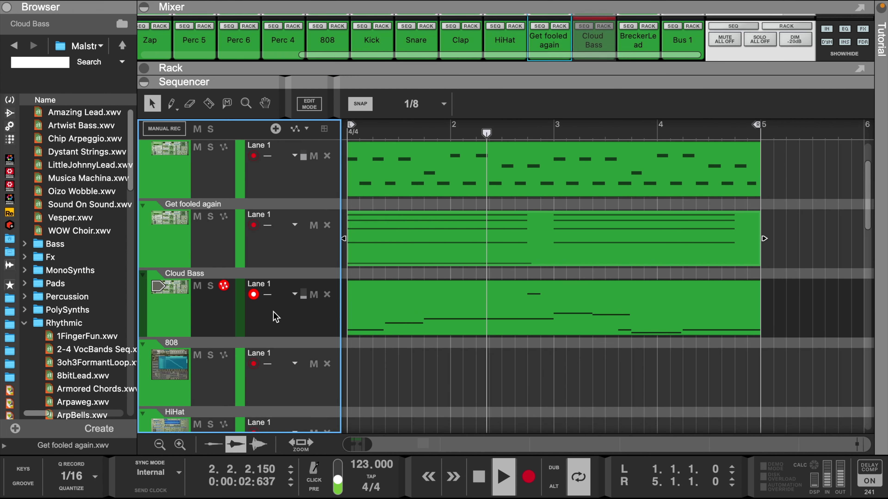
pyautogui.moveTo(595, 64); pyautogui.dragTo(591, 233)
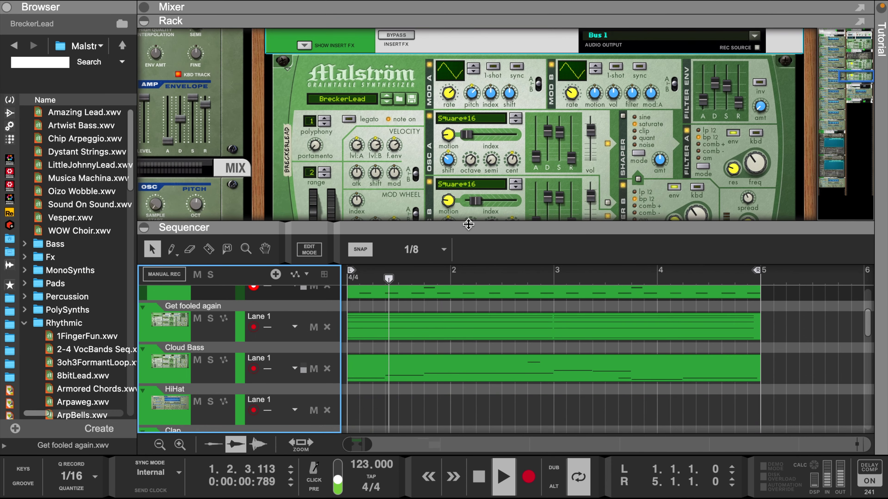
# Add empty four-bar clips starting at bar 1 on the HiHat, Clap, Snare and OpenHat tracks
pyautogui.moveTo(468, 225); pyautogui.dragTo(466, 109)
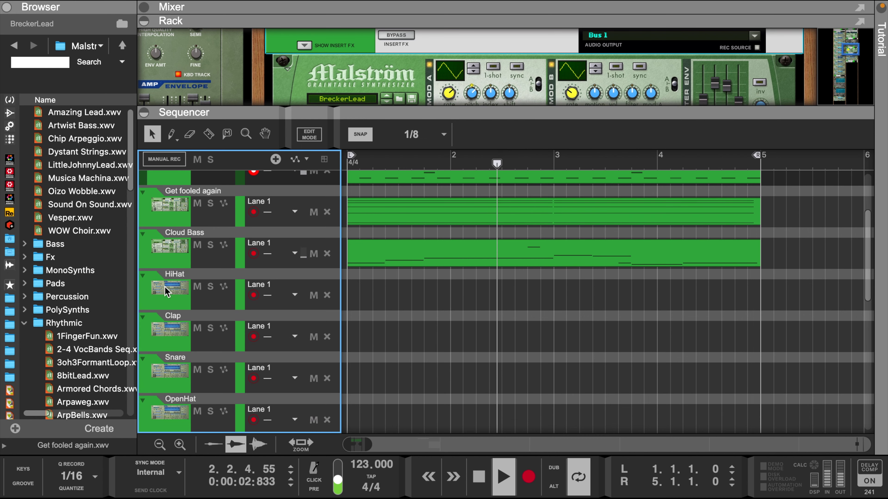
pyautogui.moveTo(351, 297)
pyautogui.mouseDown()
pyautogui.moveTo(793, 295)
pyautogui.moveTo(761, 297)
pyautogui.mouseUp()
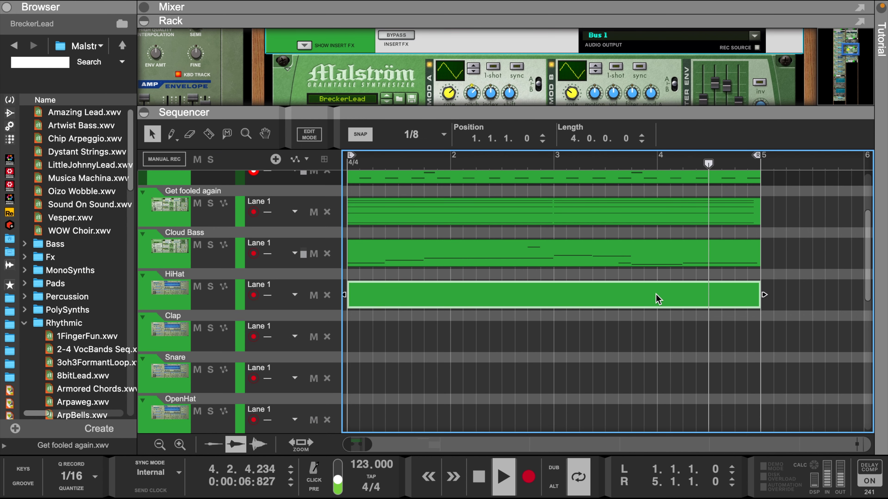
pyautogui.moveTo(546, 301); pyautogui.dragTo(529, 369)
pyautogui.scroll(-3, 412, 318)
pyautogui.moveTo(412, 317); pyautogui.dragTo(406, 343)
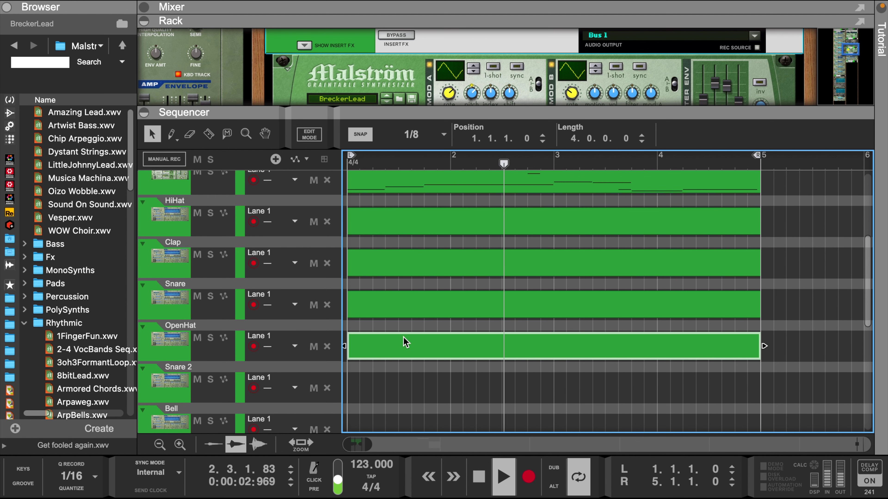
# Add empty four-bar clips on the Snare 2, Bell, Perc 4 and Perc 6 tracks
pyautogui.scroll(-3, 405, 343)
pyautogui.moveTo(381, 302); pyautogui.dragTo(381, 366)
pyautogui.scroll(-3, 381, 367)
pyautogui.moveTo(368, 336); pyautogui.dragTo(370, 407)
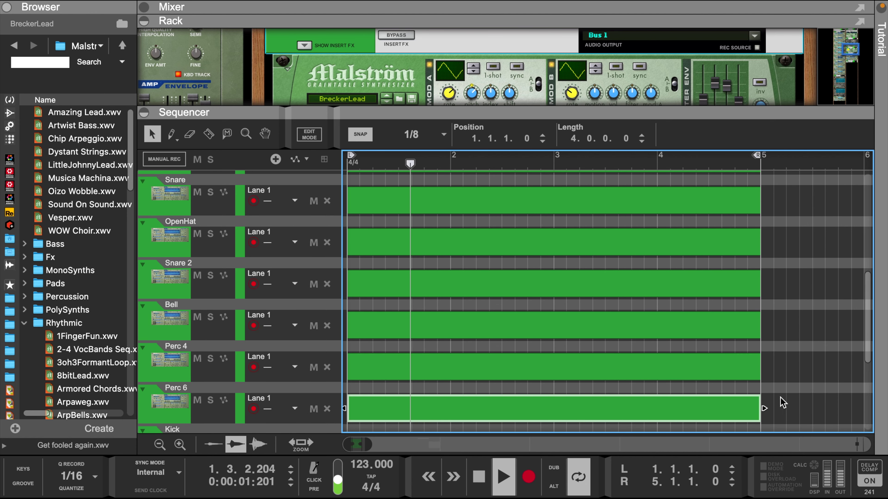
# Select all the empty drum and percussion clips and open them together for multi-lane editing
pyautogui.moveTo(771, 413); pyautogui.dragTo(477, 210)
pyautogui.rightClick(491, 214)
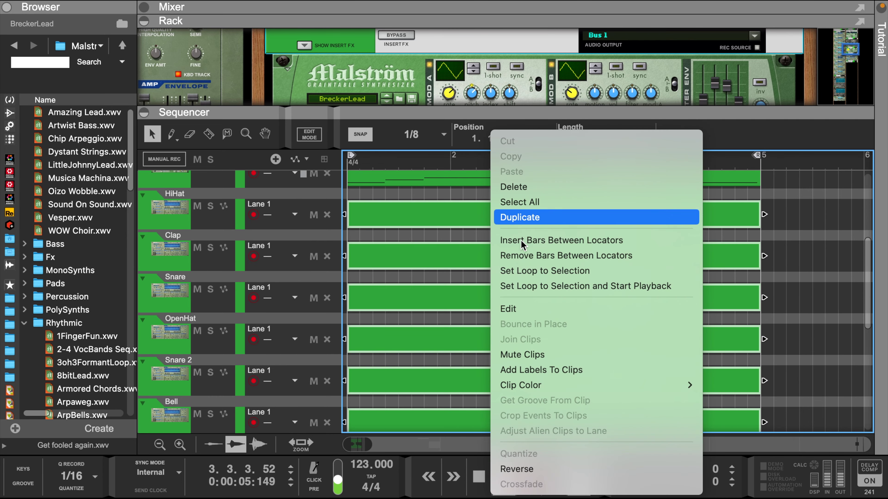
pyautogui.click(529, 310)
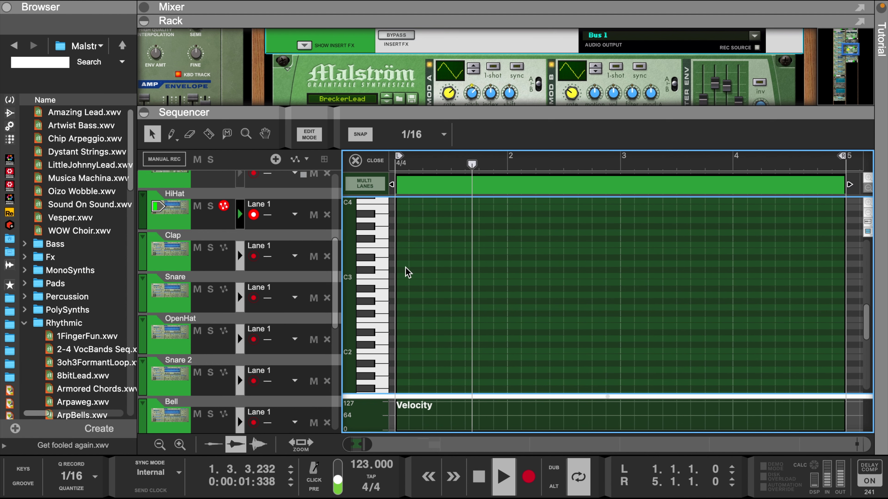
# Draw six sixteenth C3 notes in bar 1 of the HiHat clip at 1.1.1, 1.1.4, 1.2.2, 1.2.3, 1.3.4 and 1.4.3
pyautogui.press('w')
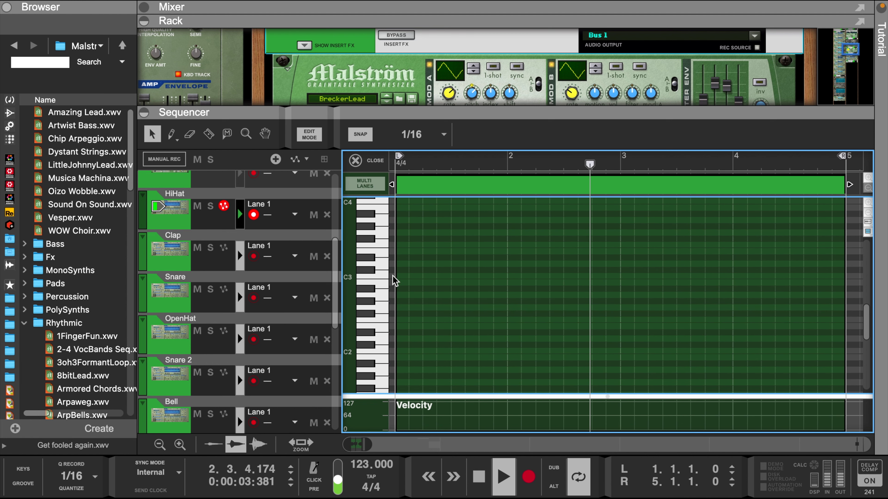
pyautogui.click(398, 275)
pyautogui.click(419, 276)
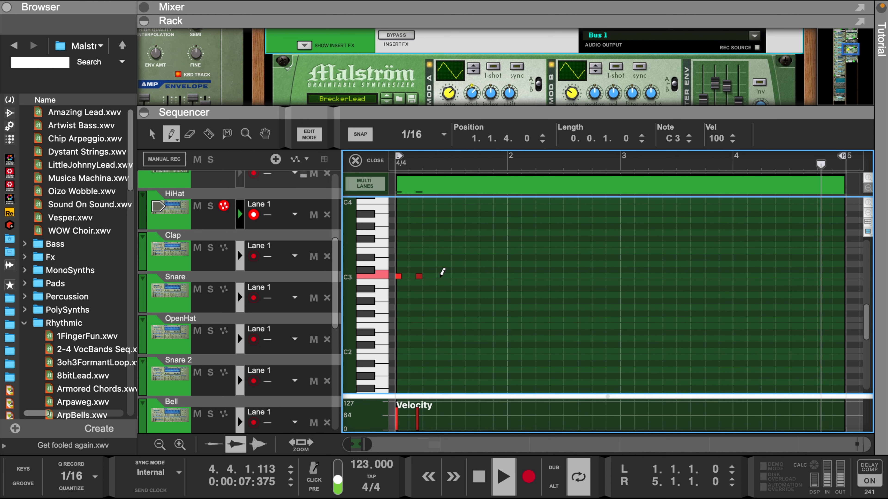
pyautogui.click(433, 276)
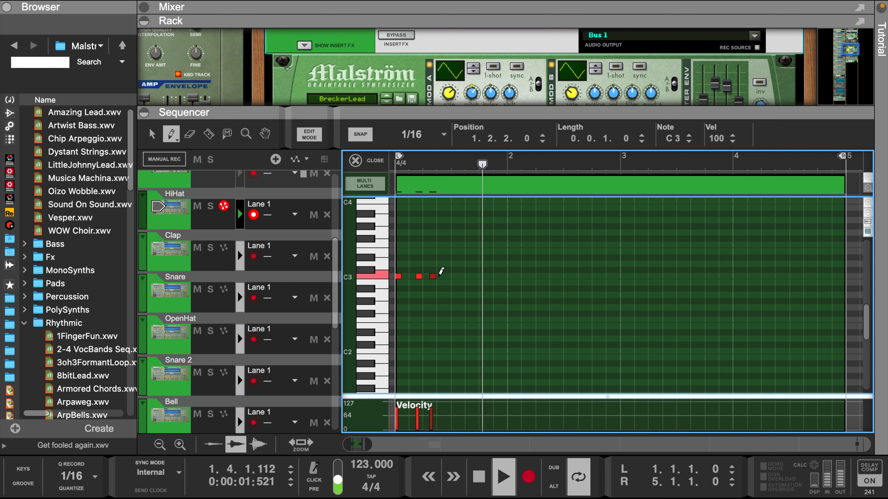
pyautogui.click(440, 276)
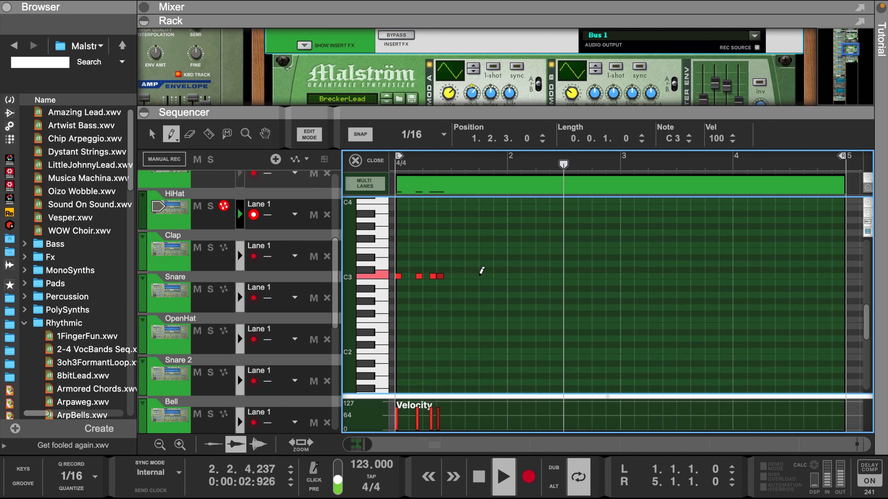
pyautogui.click(475, 276)
pyautogui.click(496, 276)
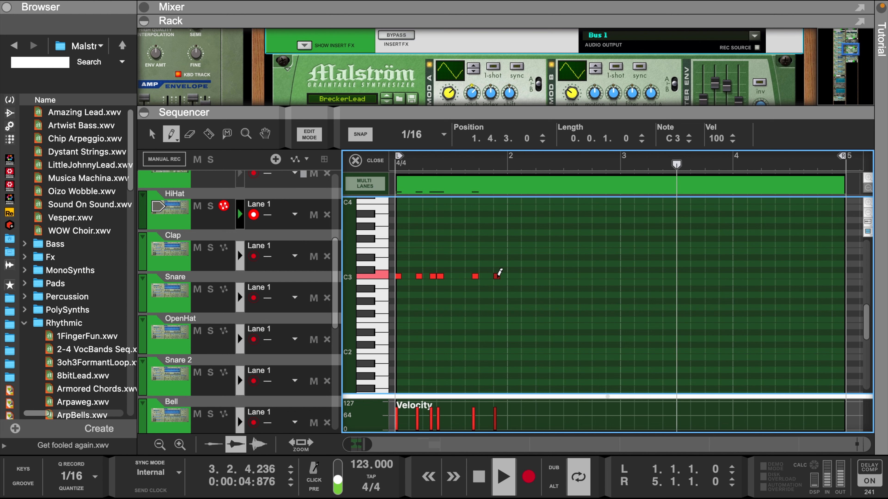
# Repeat the hi-hat rhythm in bar 2 with C3 notes at 2.1.1, 2.1.4, 2.2.2, 2.2.3, 2.3.4 and 2.4.3
pyautogui.click(510, 276)
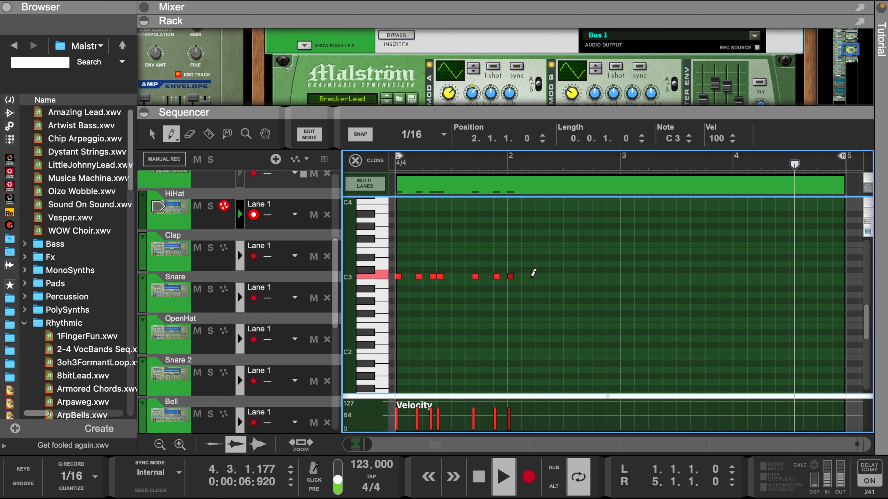
pyautogui.click(533, 276)
pyautogui.click(546, 276)
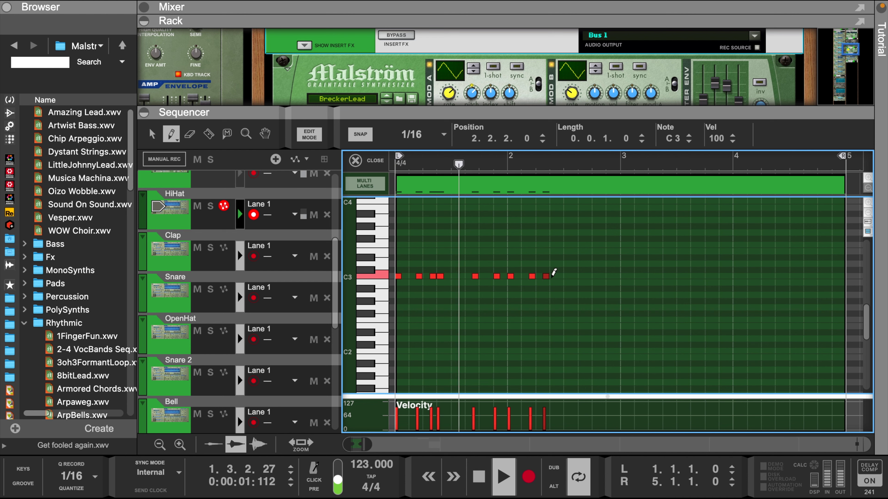
pyautogui.click(553, 276)
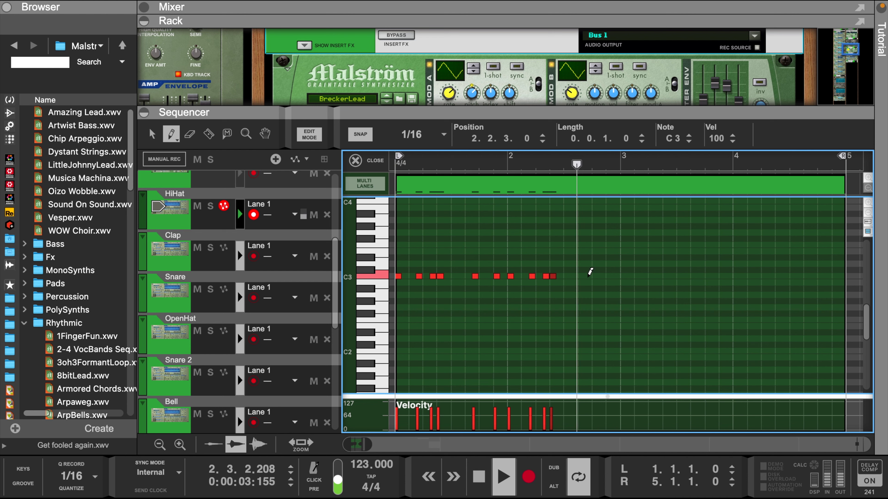
pyautogui.click(588, 276)
pyautogui.click(609, 276)
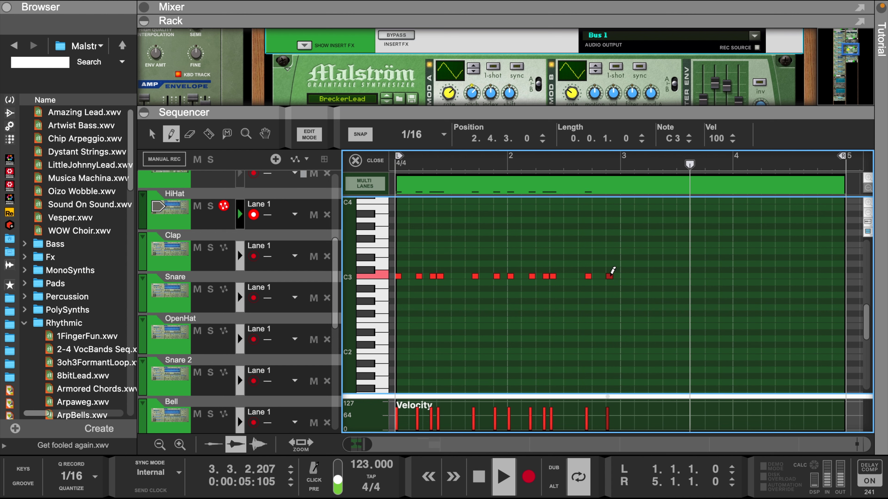
# Duplicate all the hi-hat notes of bars 1 and 2 and align the copies to start at 3.1.1
pyautogui.press('q')
pyautogui.moveTo(640, 262)
pyautogui.mouseDown()
pyautogui.moveTo(609, 285)
pyautogui.moveTo(385, 297)
pyautogui.mouseUp()
pyautogui.press('super+d')
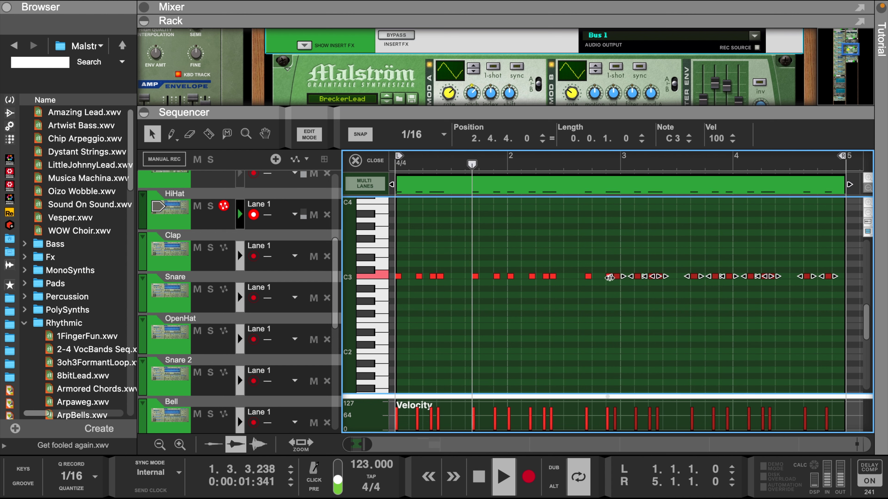
pyautogui.moveTo(617, 276); pyautogui.dragTo(629, 276)
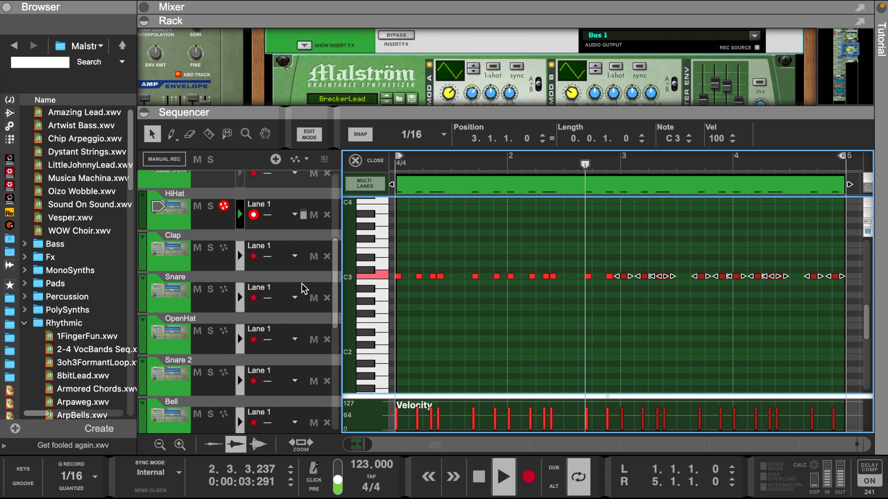
# On the Clap track, add an A2 note on beat 3 of each of the four bars, setting the first to velocity 127
pyautogui.click(237, 255)
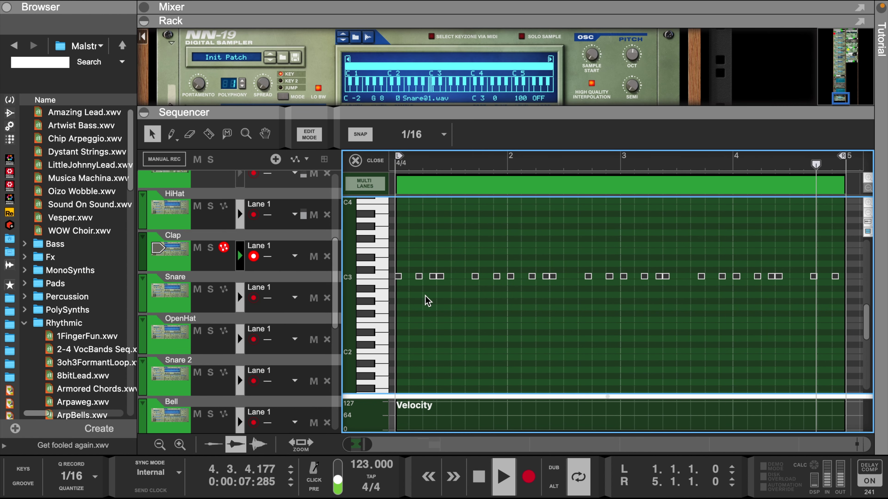
pyautogui.click(454, 296)
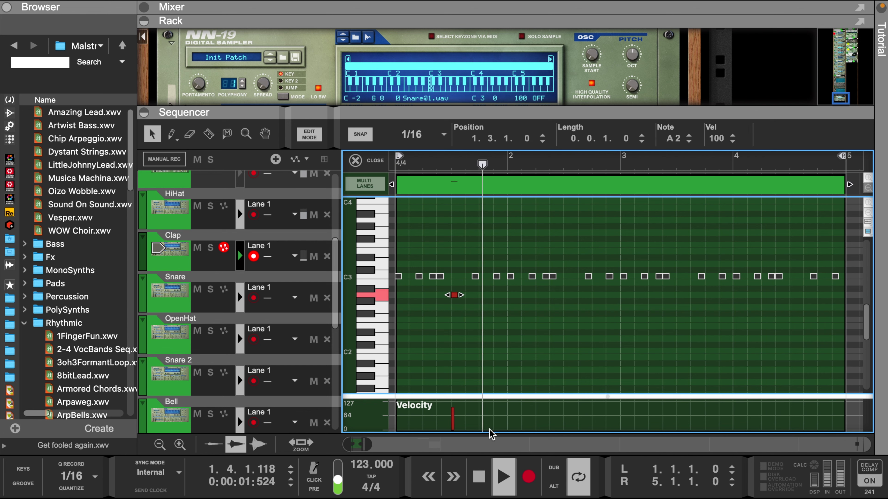
pyautogui.press('w')
pyautogui.click(453, 402)
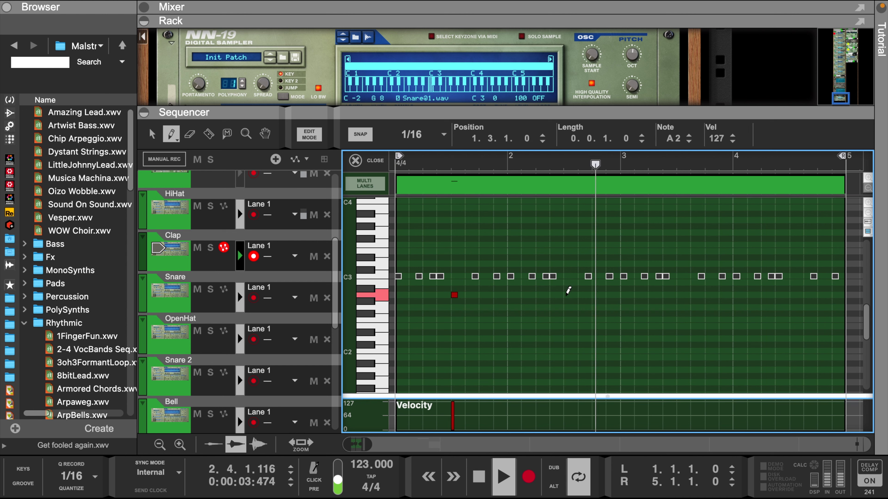
pyautogui.click(567, 295)
pyautogui.click(679, 295)
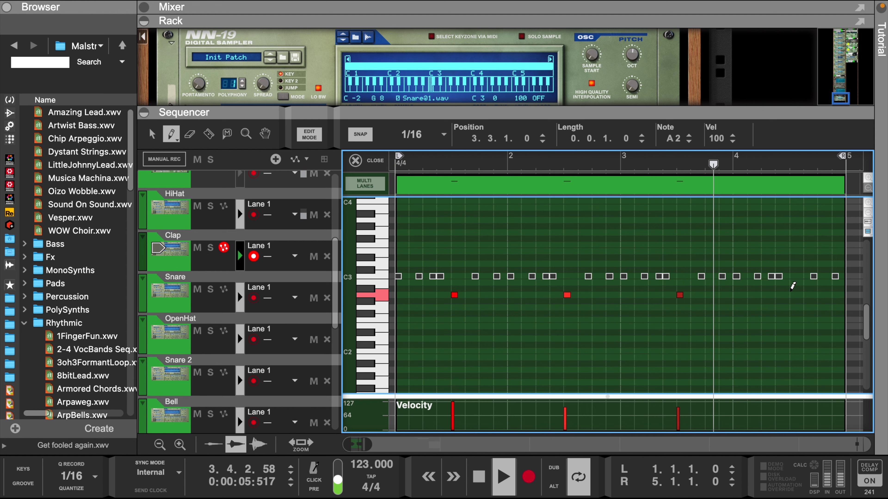
pyautogui.click(793, 294)
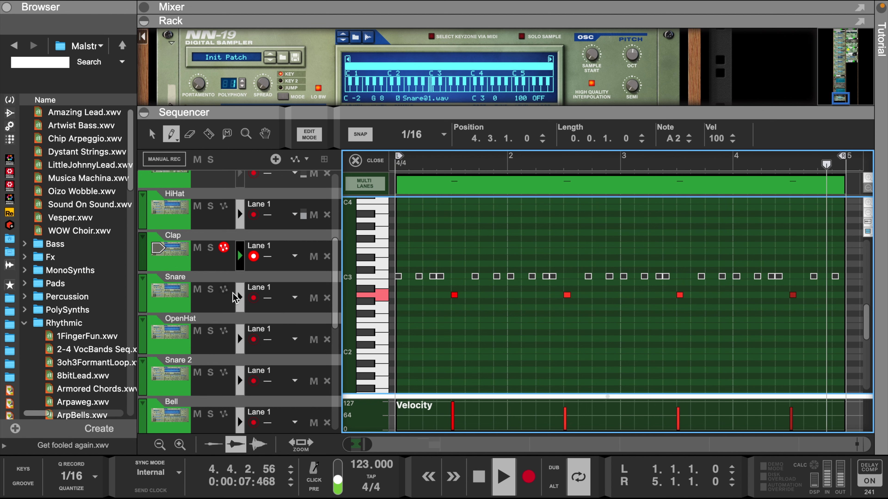
# Audition the Snare and OpenHat samples around C3
pyautogui.click(241, 294)
pyautogui.click(380, 277)
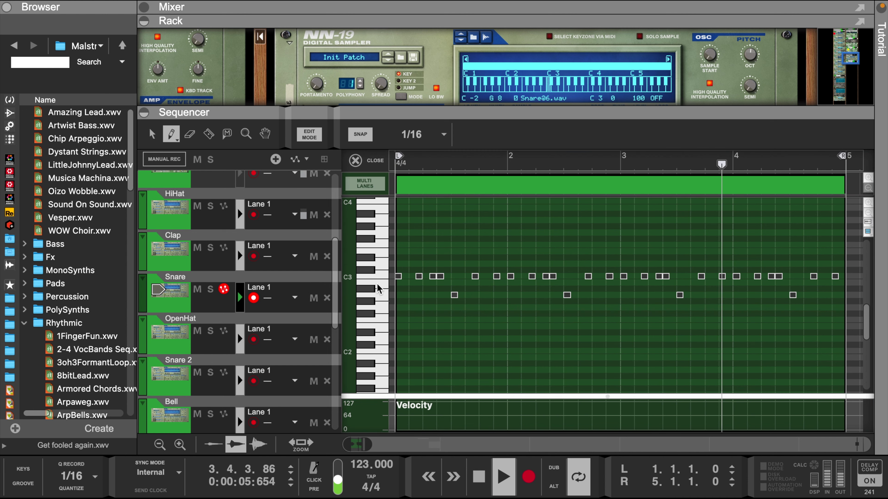
pyautogui.click(387, 280)
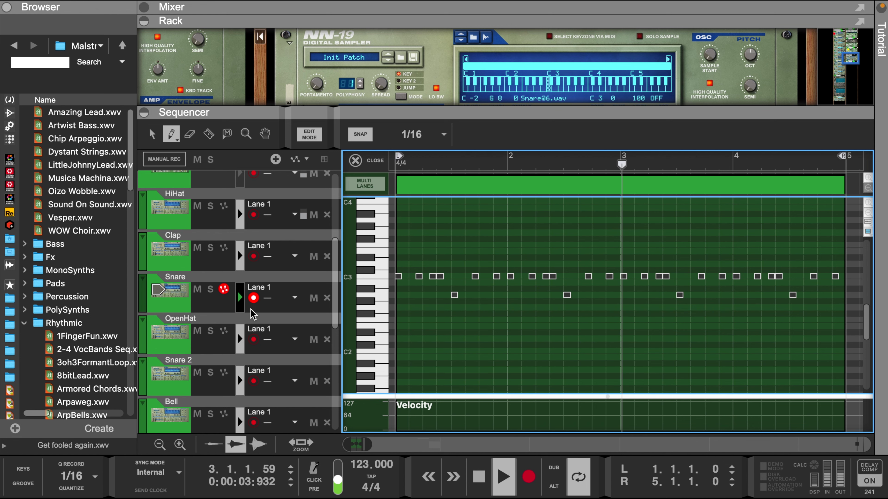
pyautogui.click(238, 337)
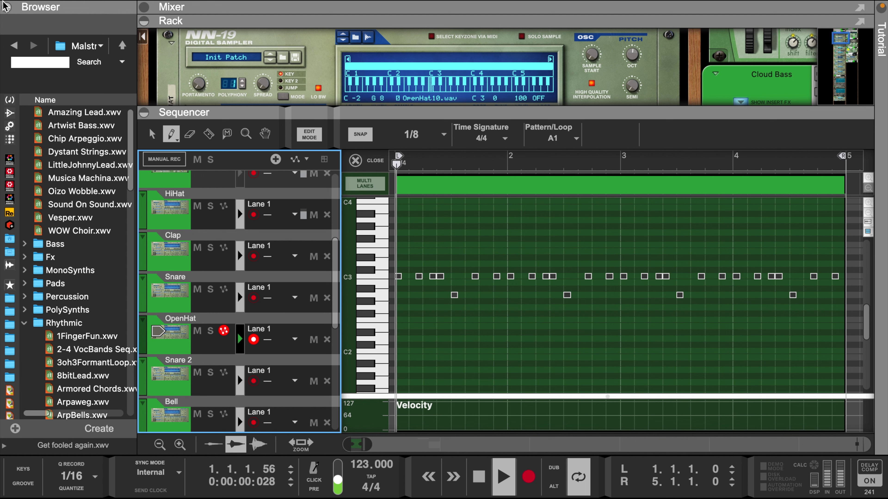
pyautogui.click(382, 278)
# On the Snare track, draw sixteenth C3 notes in bar 1 at 1.3.4, 1.4.2 and 1.4.3
pyautogui.click(236, 296)
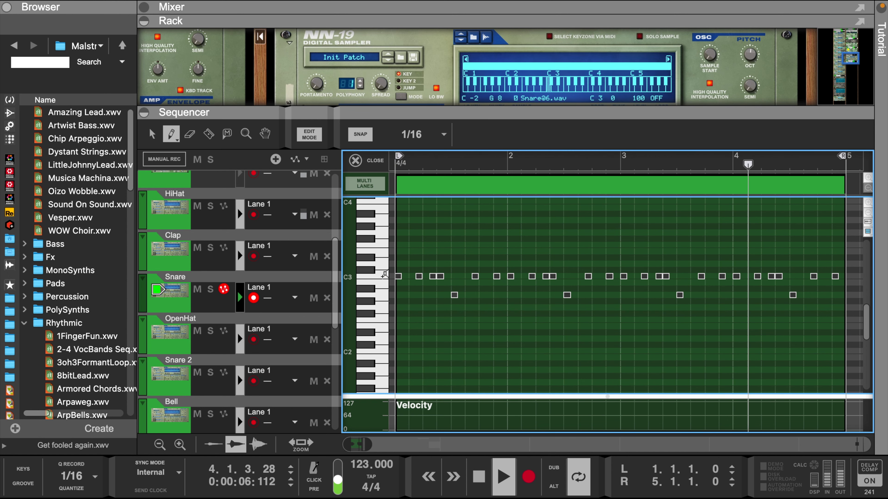
pyautogui.click(491, 276)
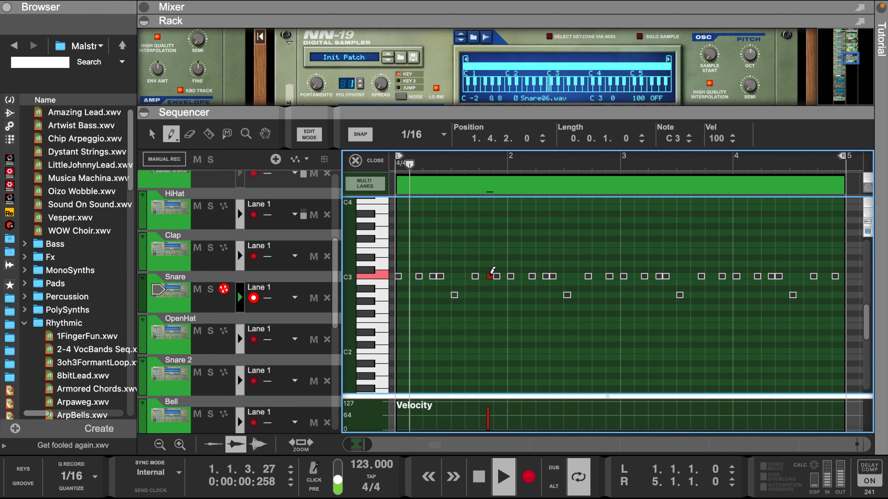
pyautogui.click(476, 277)
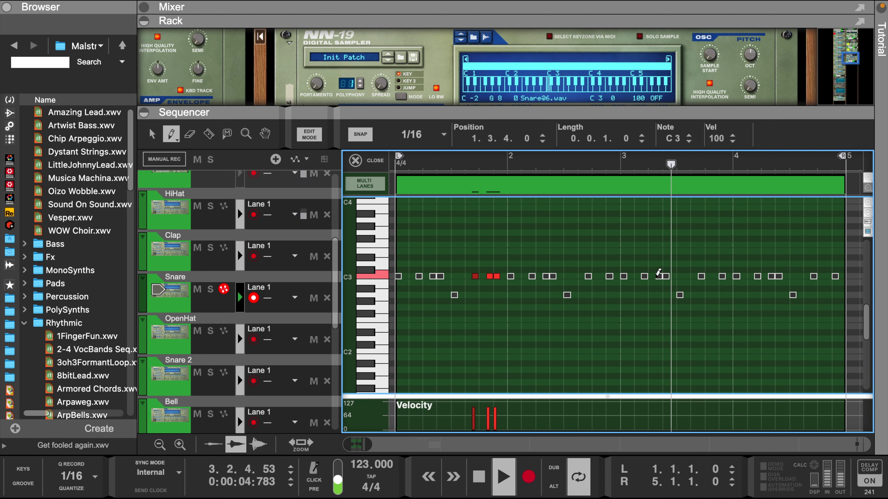
# Set the snap to 1/32 and draw a C3 snare roll across beat 2 of bar 3 with steadily falling velocities
pyautogui.click(416, 134)
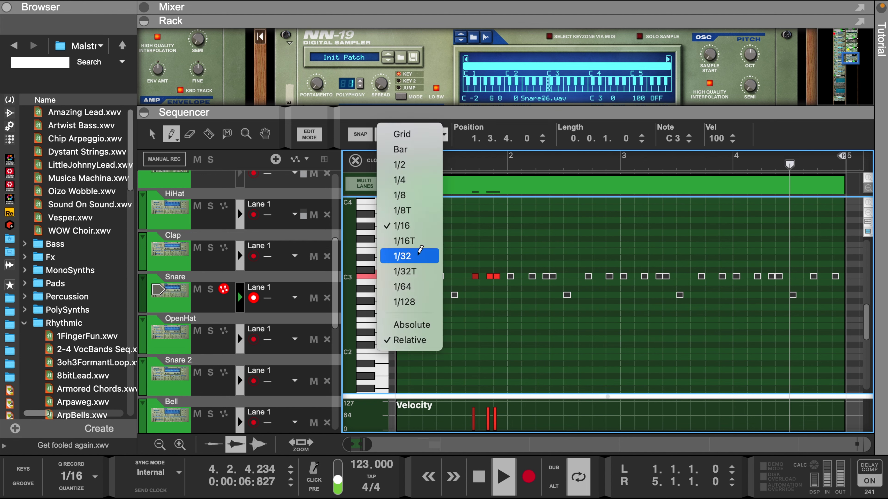
pyautogui.click(424, 256)
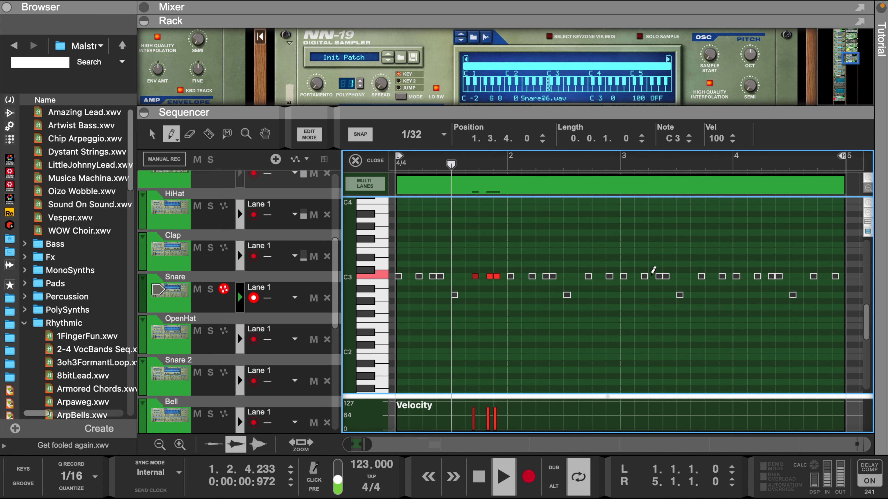
pyautogui.moveTo(649, 276); pyautogui.dragTo(674, 276)
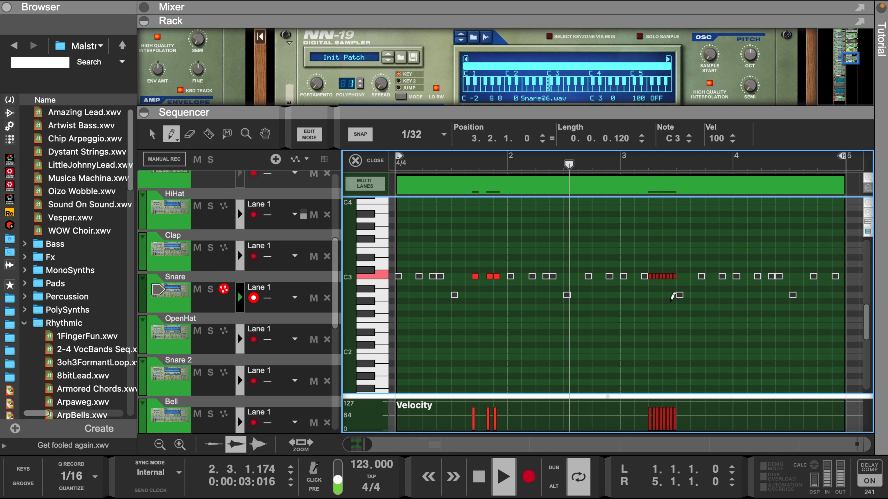
pyautogui.moveTo(650, 410); pyautogui.dragTo(683, 427)
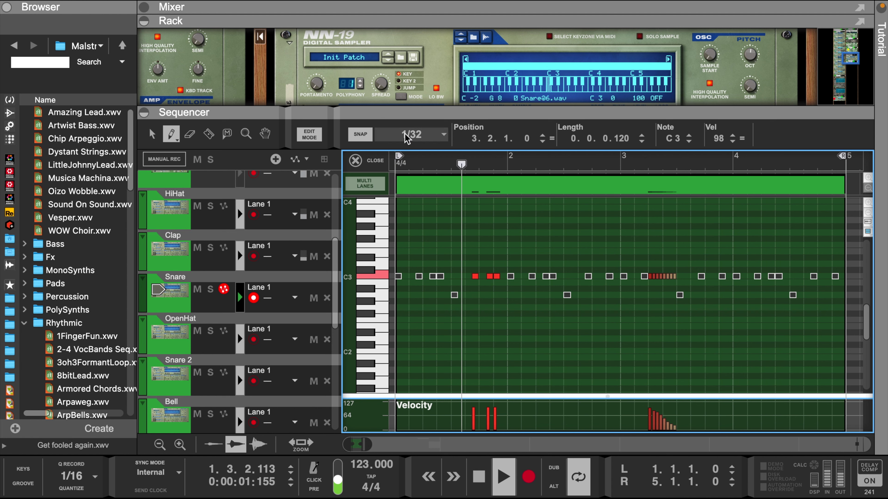
# Add sixteenth C3 snare notes late in bar 3 at 3.3.4, 3.4.2 and 3.4.3
pyautogui.click(422, 135)
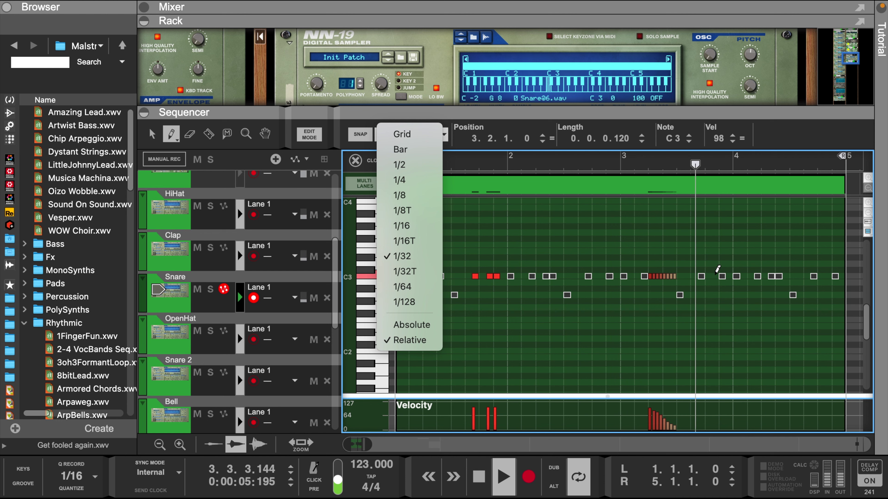
pyautogui.click(702, 276)
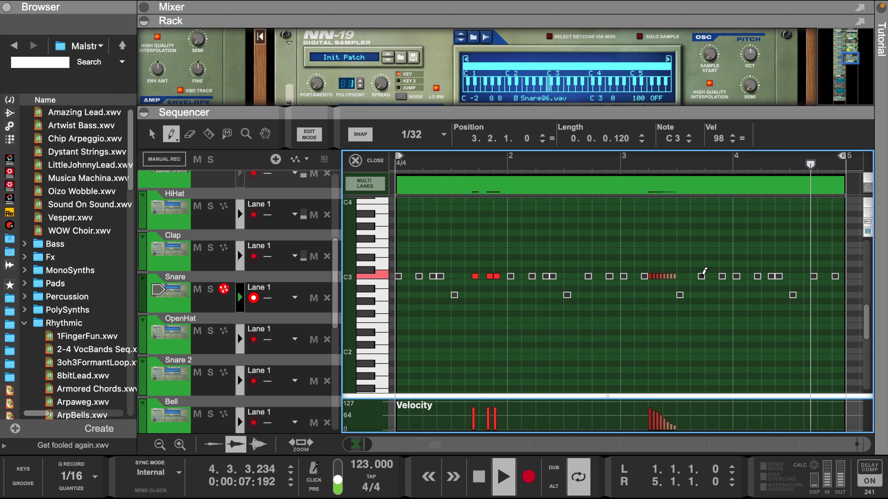
pyautogui.click(702, 276)
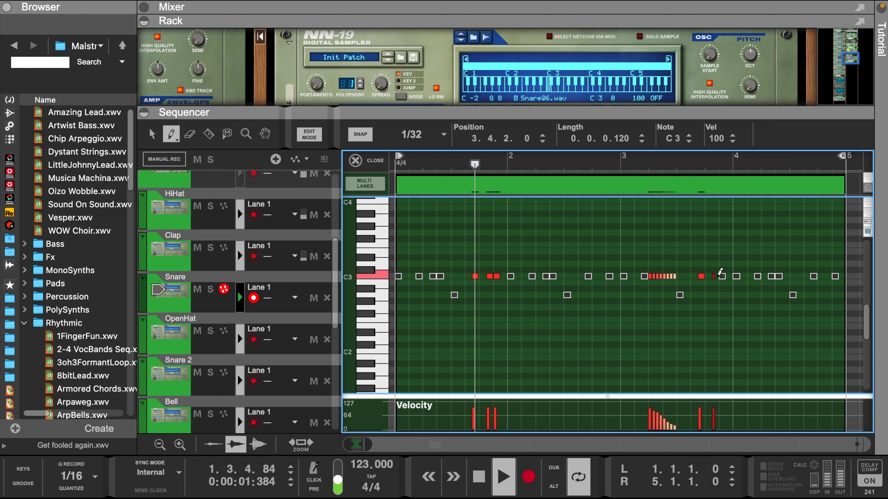
pyautogui.click(715, 276)
pyautogui.click(722, 276)
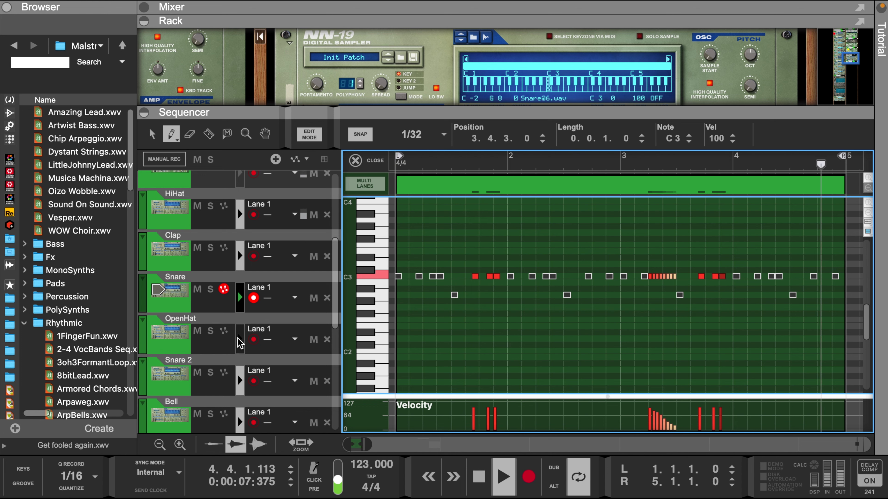
# On the OpenHat track, audition pitches around C3 and A2, and add 1/32-length A2 notes at 2.2.1 and 4.2.1
pyautogui.click(223, 345)
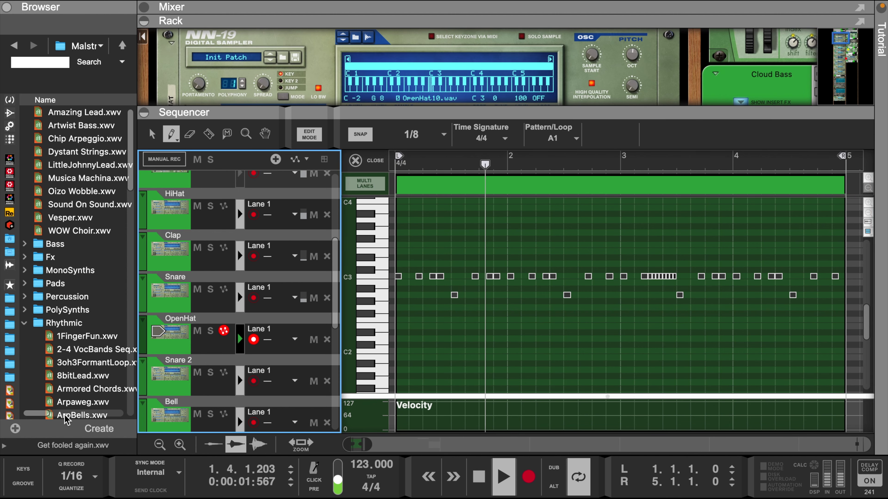
pyautogui.click(378, 280)
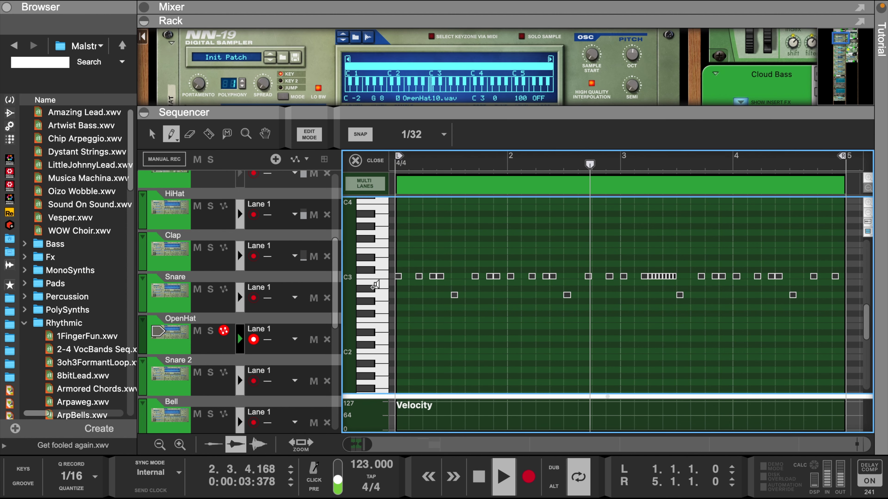
pyautogui.click(387, 295)
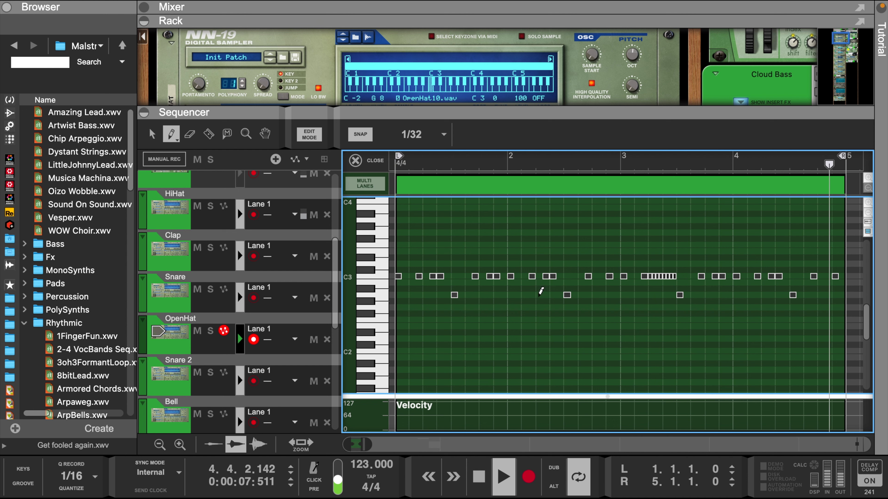
pyautogui.click(538, 294)
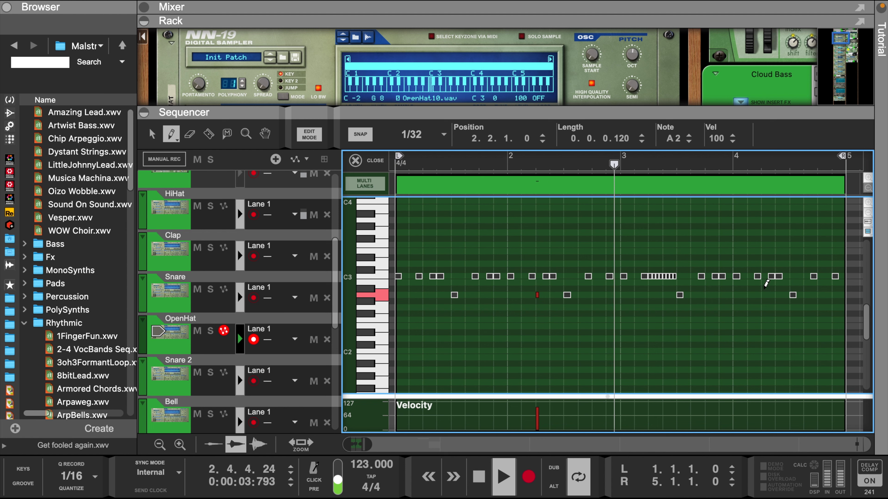
pyautogui.click(762, 294)
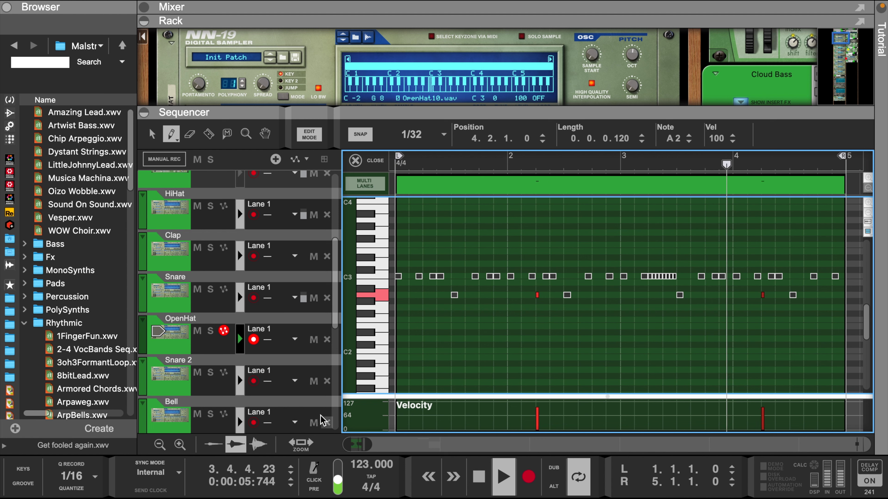
# Open the Snare 2 track's clip for editing, enlarge the rack and audition its pitches around C3
pyautogui.click(240, 381)
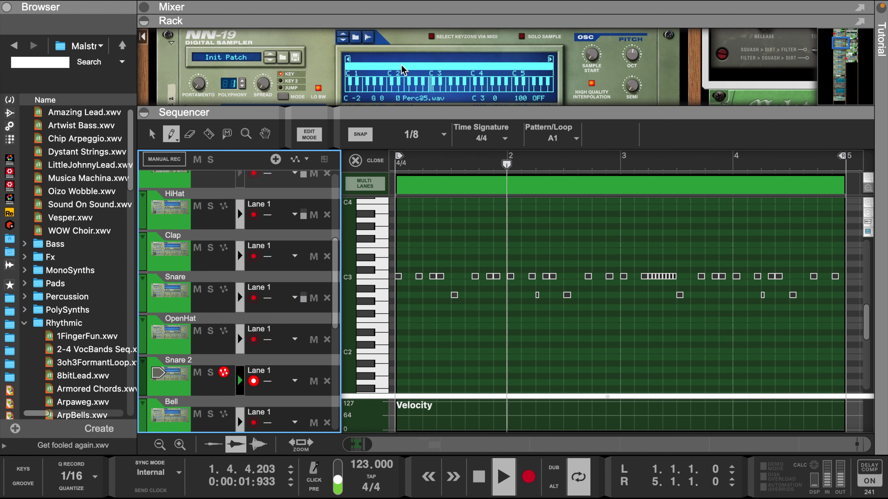
pyautogui.moveTo(403, 110); pyautogui.dragTo(416, 199)
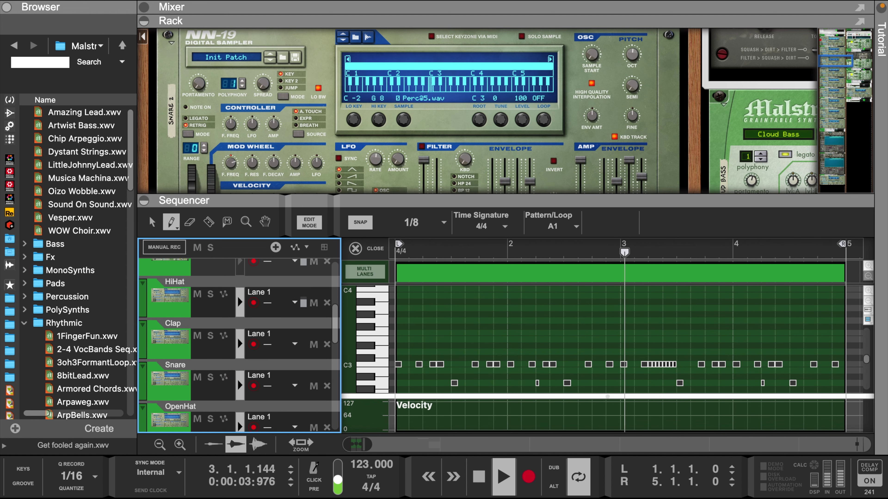
pyautogui.click(573, 123)
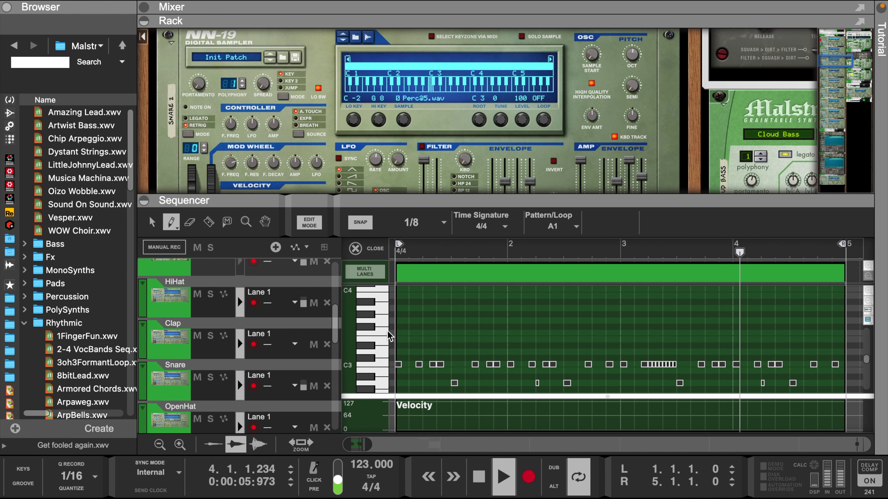
pyautogui.click(383, 361)
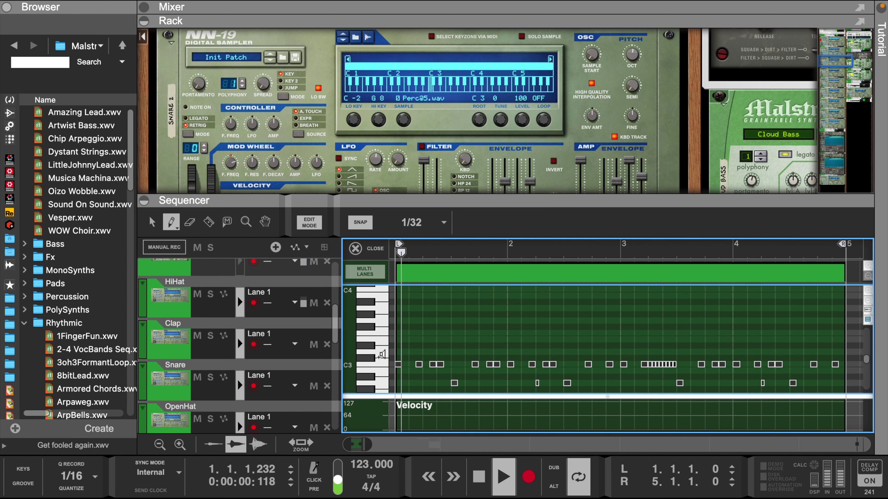
pyautogui.scroll(-3, 383, 361)
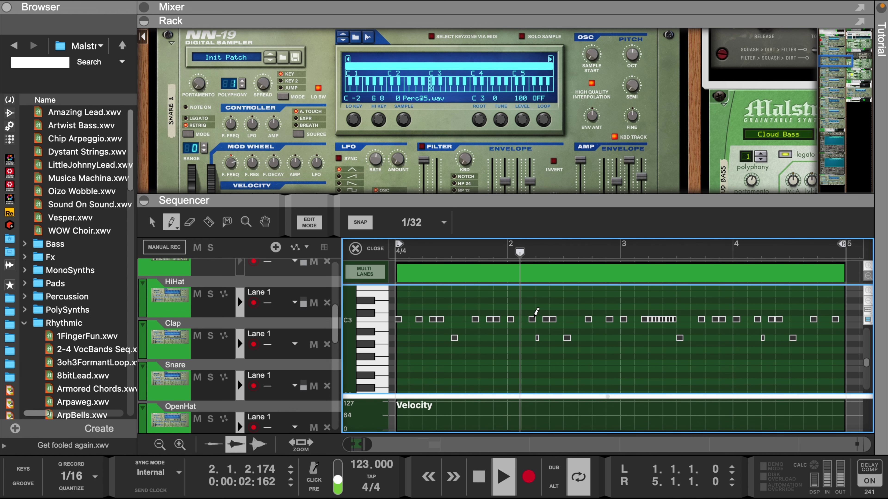
pyautogui.click(597, 319)
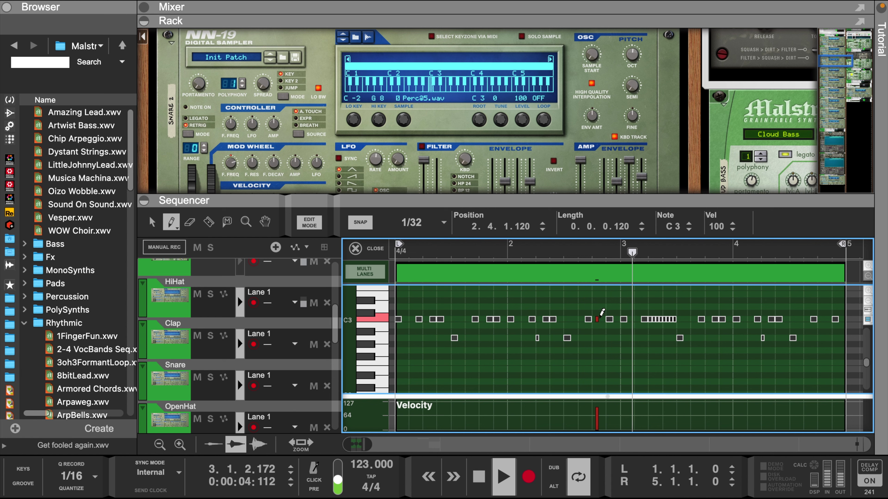
pyautogui.press('e')
pyautogui.click(597, 320)
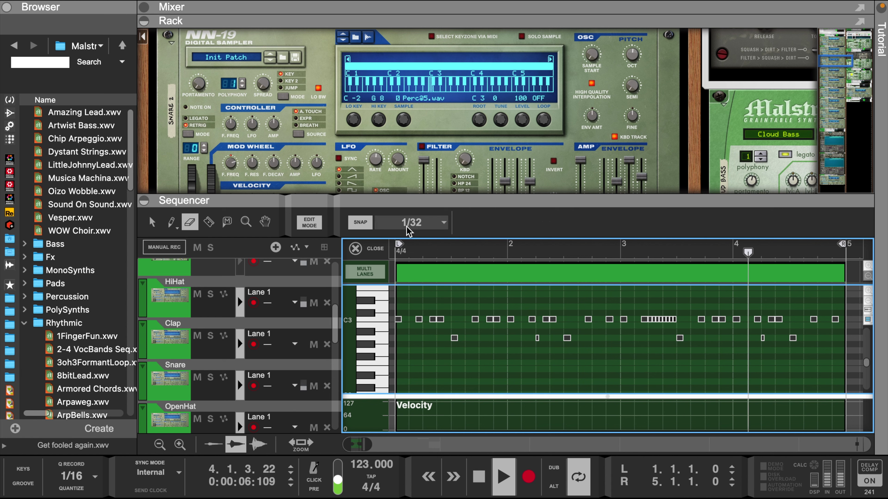
# Set the snap to 1/16, draw C3 Snare 2 notes at 2.4.1 and 2.4.3, and lower their velocities, the second to 54
pyautogui.click(419, 222)
pyautogui.click(402, 314)
pyautogui.press('d')
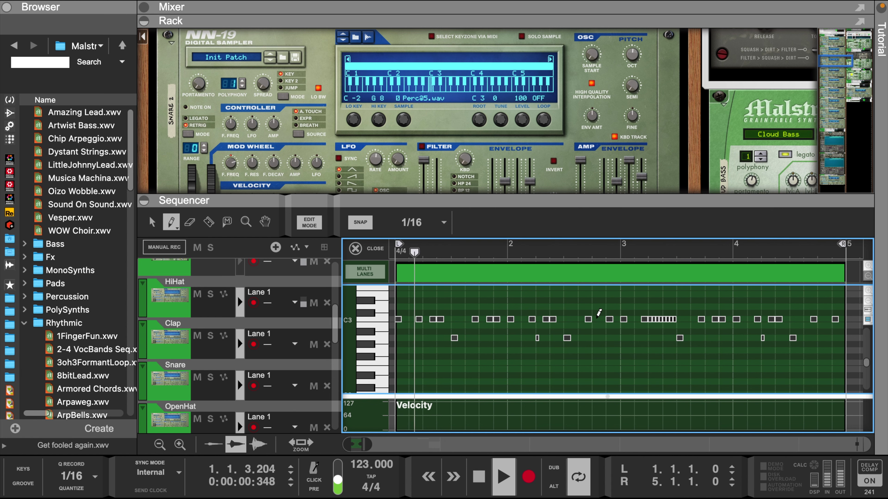
pyautogui.click(594, 319)
pyautogui.click(610, 319)
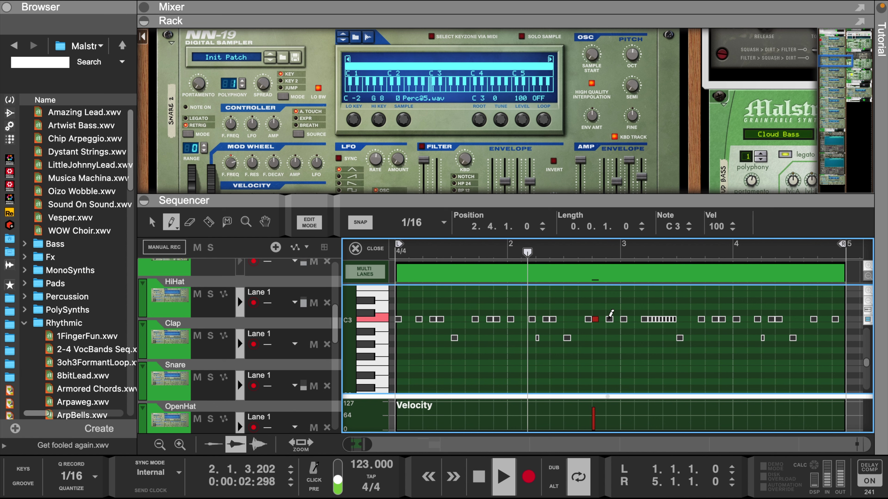
pyautogui.moveTo(591, 416); pyautogui.dragTo(610, 415)
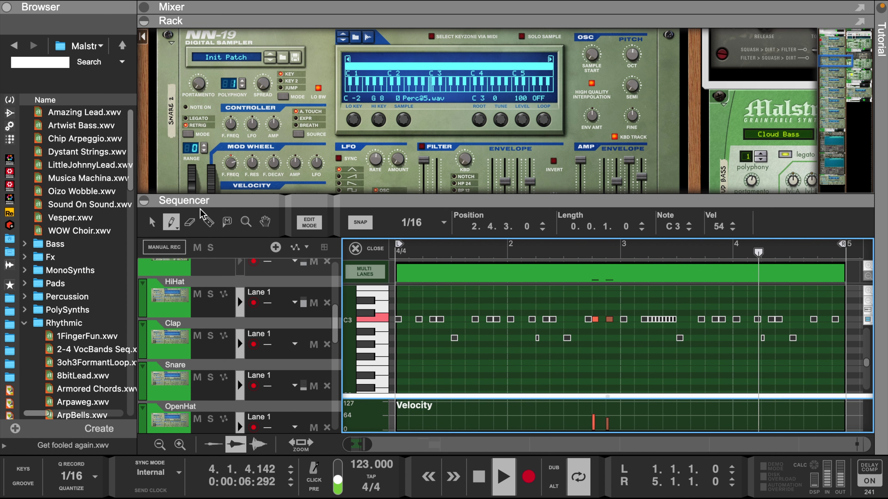
# On the Bell track, audition D3 and draw D3 notes of length 0.0.2.0 at 1.1.1 and 3.1.1 with velocity 127
pyautogui.scroll(-10, 76, 215)
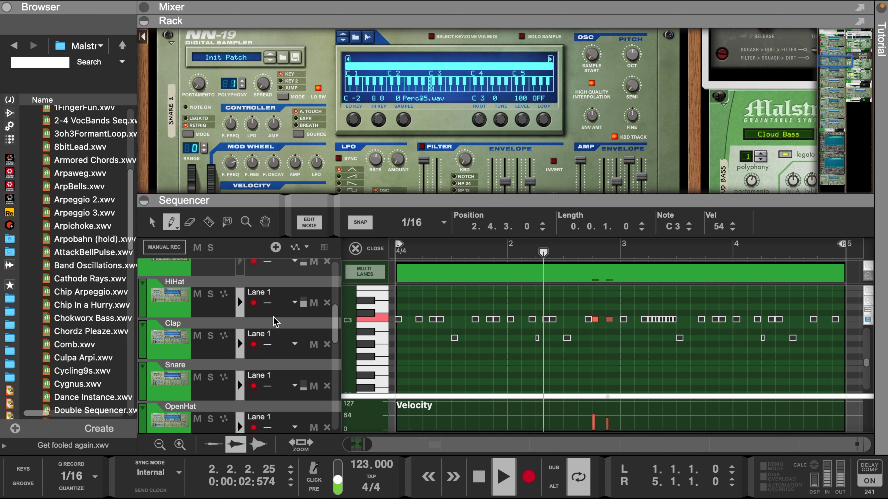
pyautogui.click(369, 313)
pyautogui.click(384, 303)
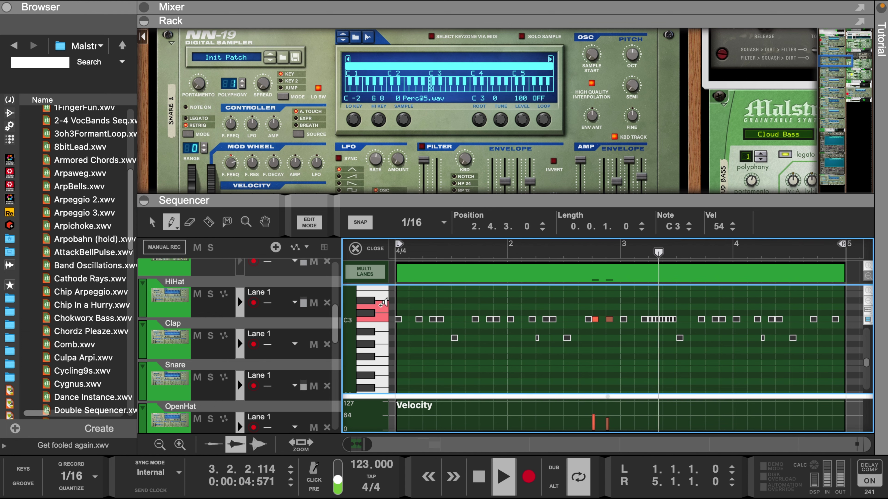
pyautogui.scroll(-1, 246, 379)
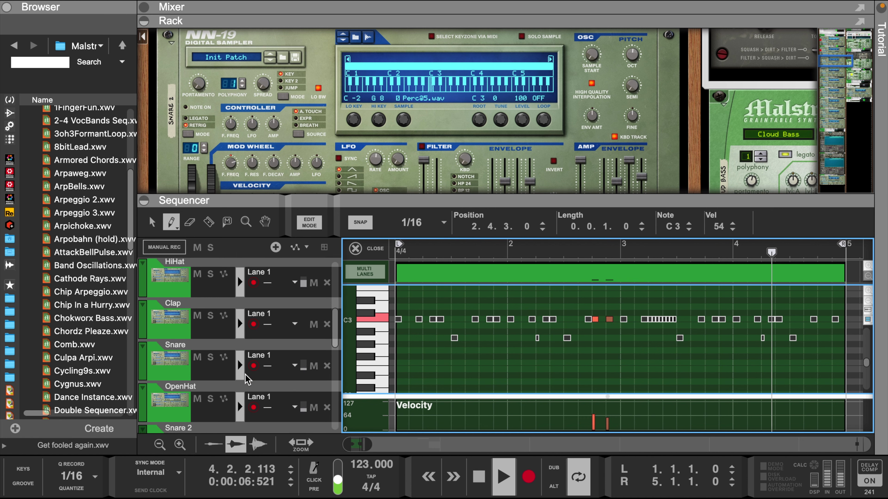
pyautogui.scroll(-3, 246, 376)
pyautogui.click(245, 382)
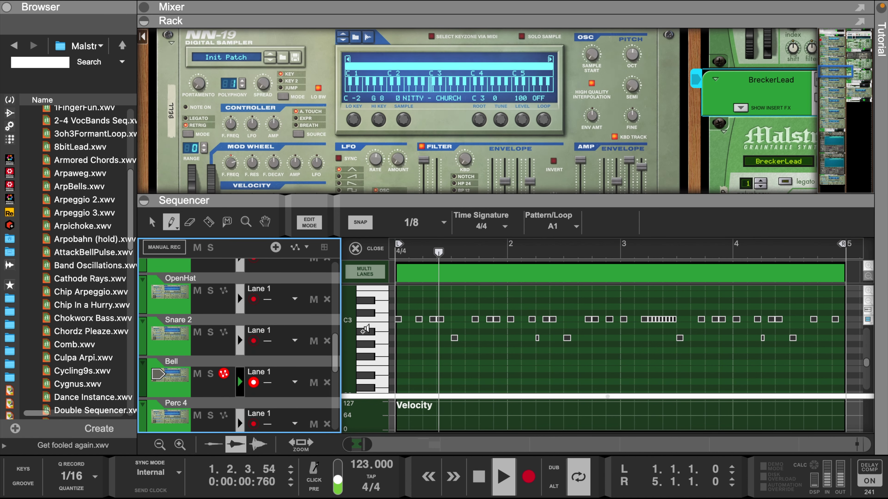
pyautogui.click(383, 305)
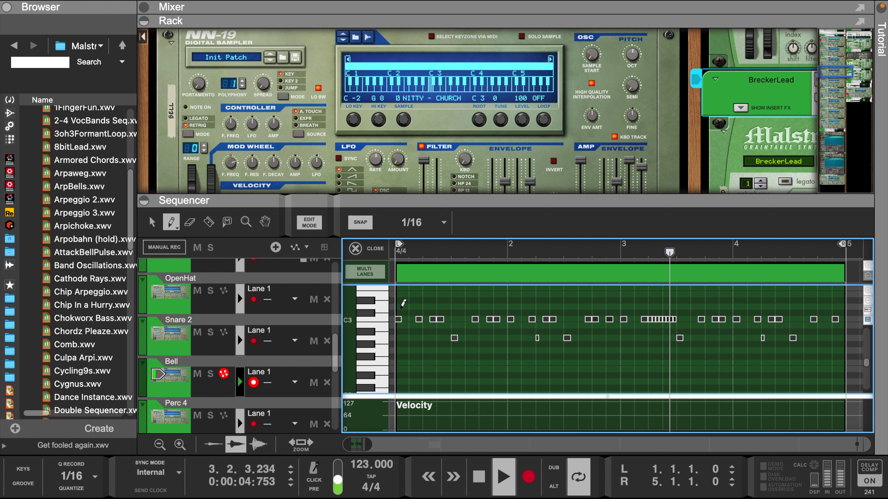
pyautogui.click(400, 306)
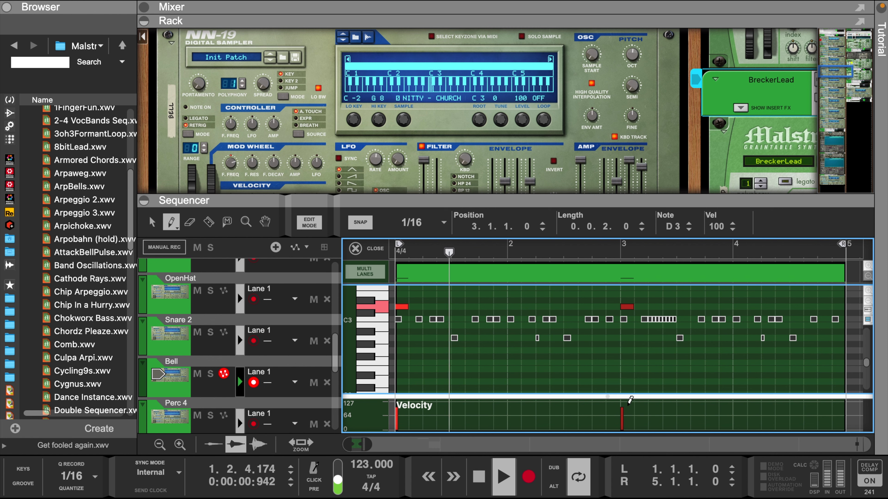
pyautogui.moveTo(654, 415); pyautogui.dragTo(254, 283)
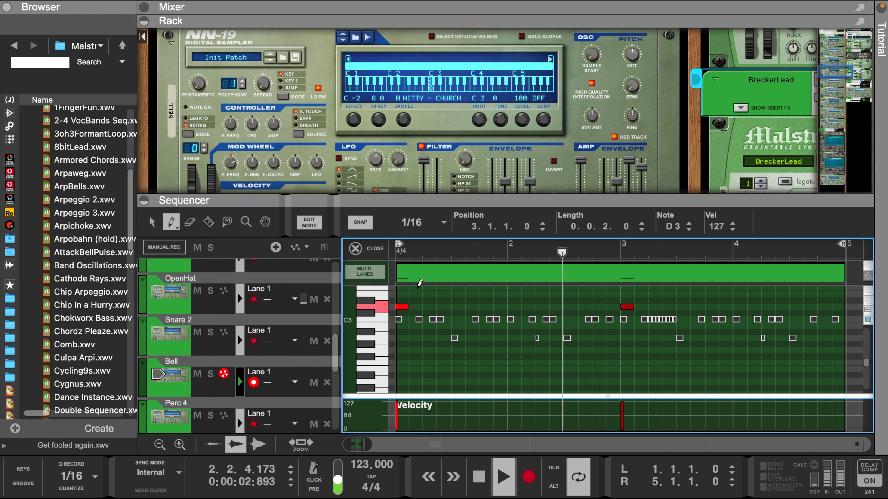
# On the Perc 4 track, audition pitches around C3 and draw a sixteenth C3 note at 1.2.1 with velocity 127
pyautogui.click(236, 416)
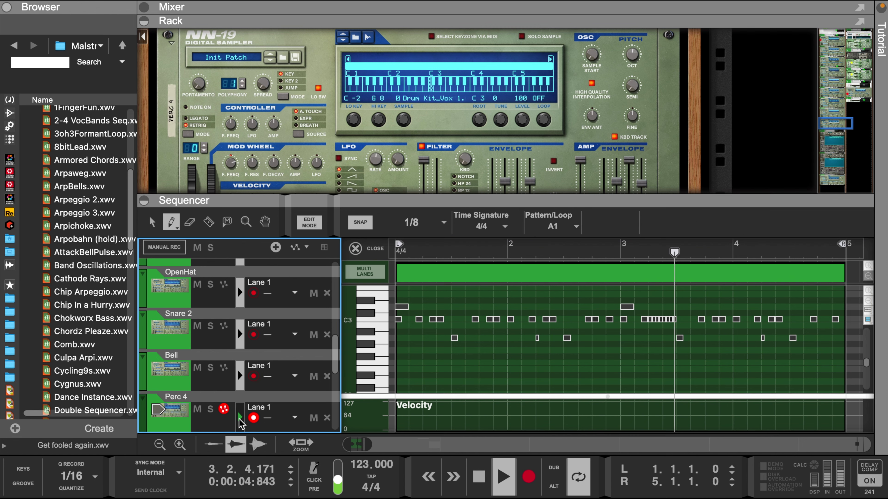
pyautogui.scroll(-3, 234, 392)
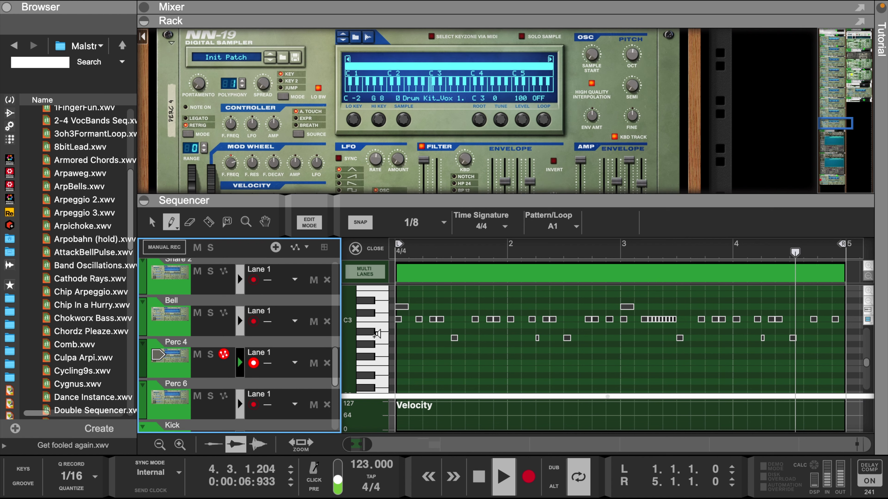
pyautogui.click(384, 321)
pyautogui.scroll(1, 384, 321)
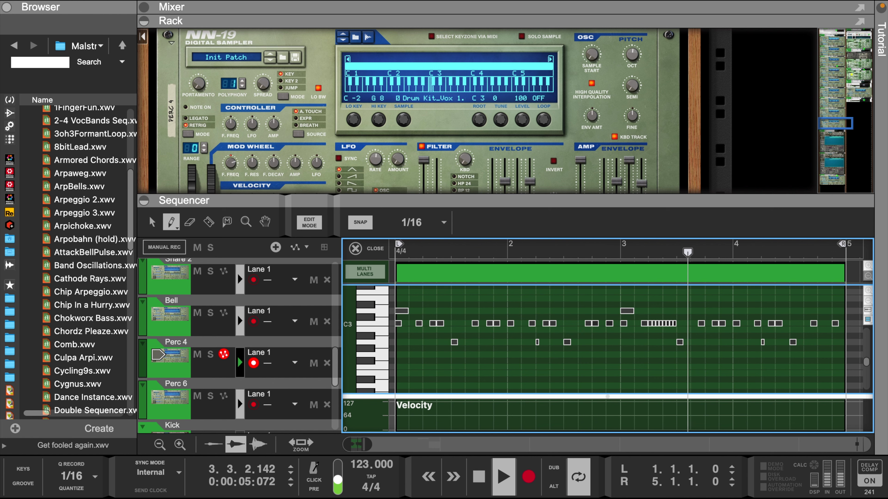
pyautogui.click(381, 319)
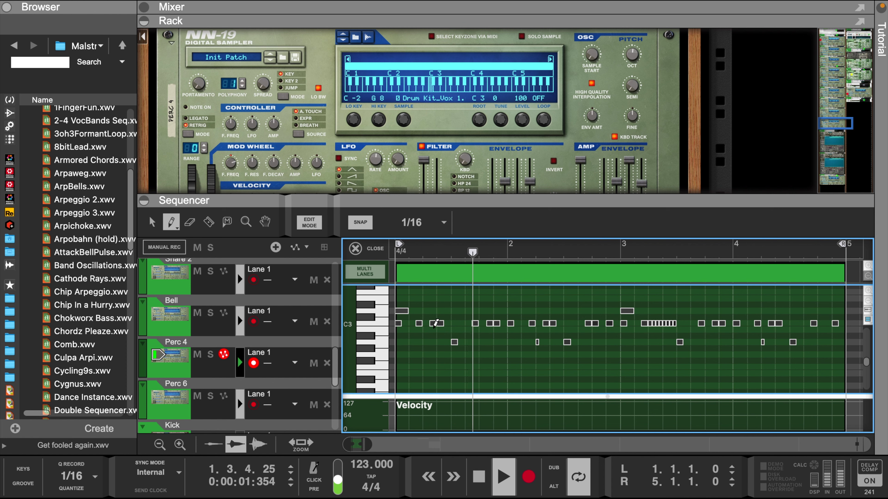
pyautogui.click(426, 323)
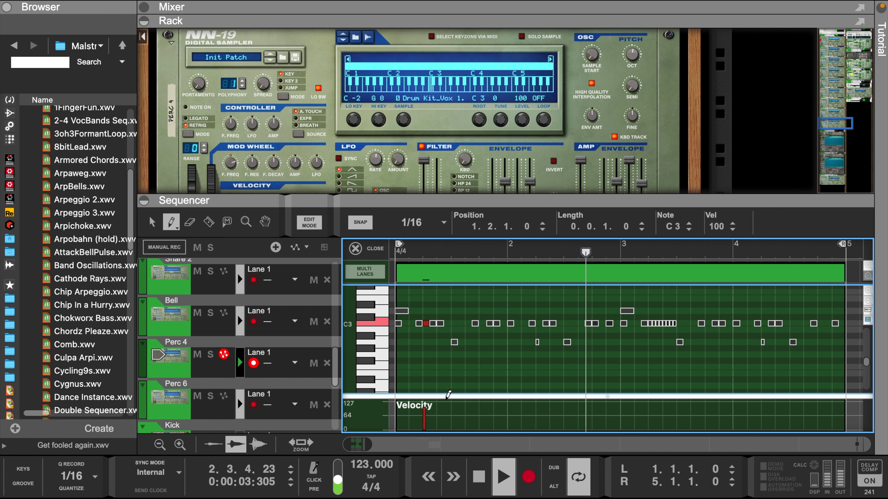
pyautogui.press('space')
pyautogui.press('space')
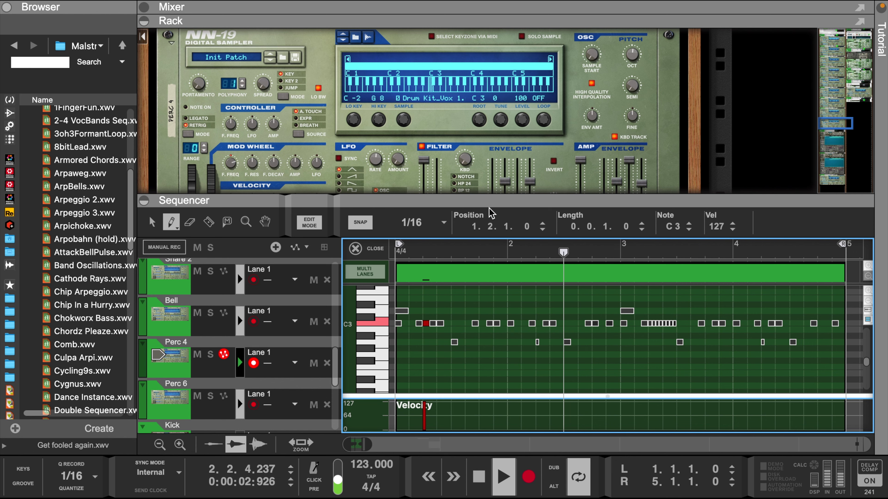
# Resize the work areas to reveal the mixer channels, collapse the rack and enlarge the sequencer
pyautogui.moveTo(489, 201); pyautogui.dragTo(500, 136)
pyautogui.moveTo(531, 23); pyautogui.dragTo(532, 241)
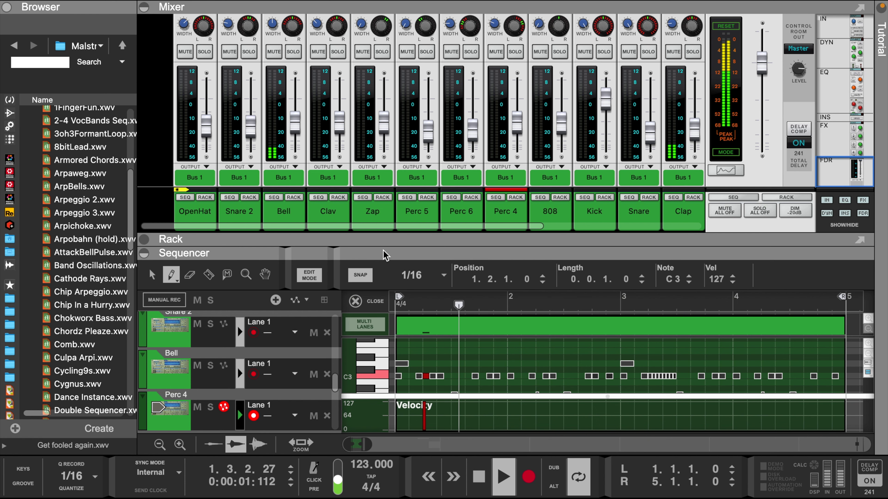
pyautogui.moveTo(384, 255); pyautogui.dragTo(384, 105)
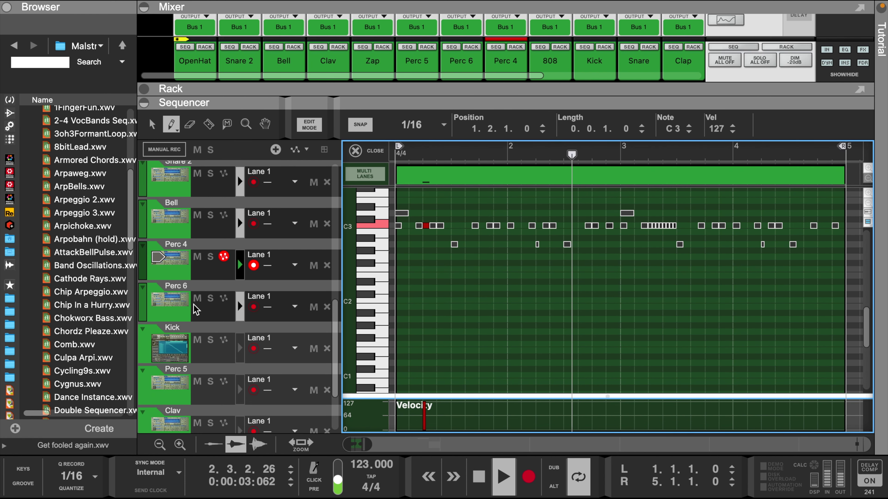
# On the Perc 6 track, audition pitches and draw a C3 note of length 0.0.2.0 at 4.4.1 with velocity 96
pyautogui.click(197, 309)
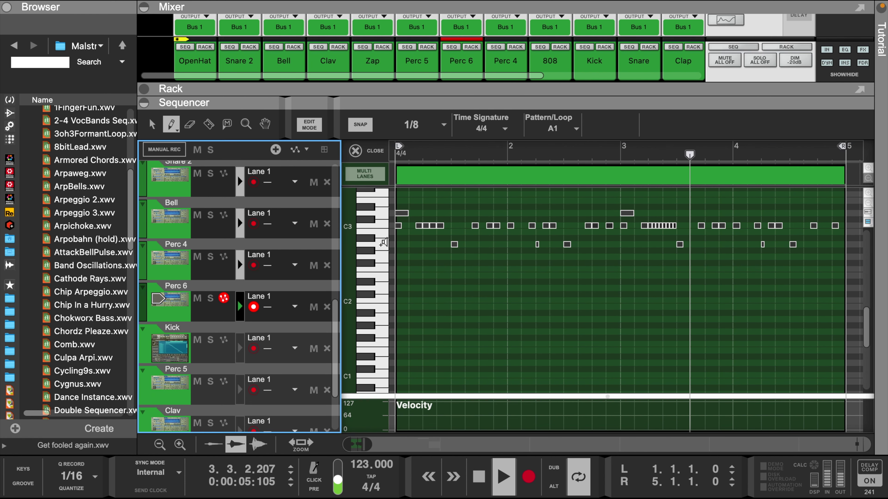
pyautogui.click(383, 242)
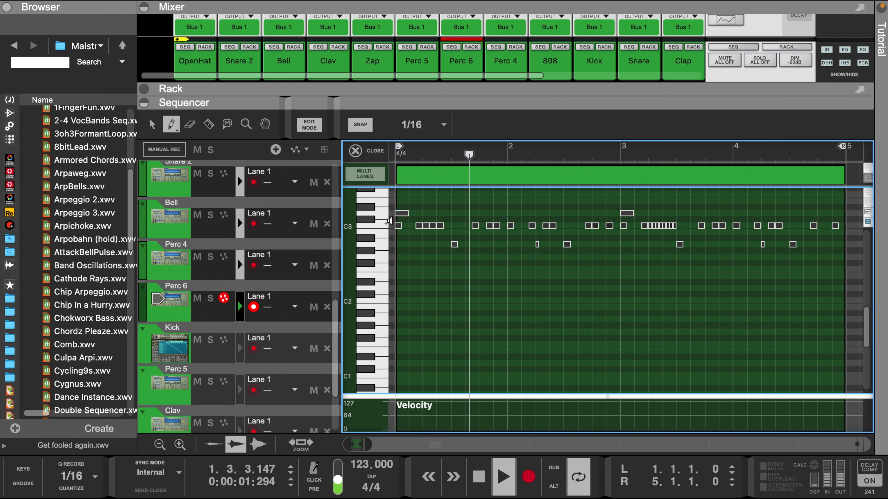
pyautogui.moveTo(817, 226); pyautogui.dragTo(830, 226)
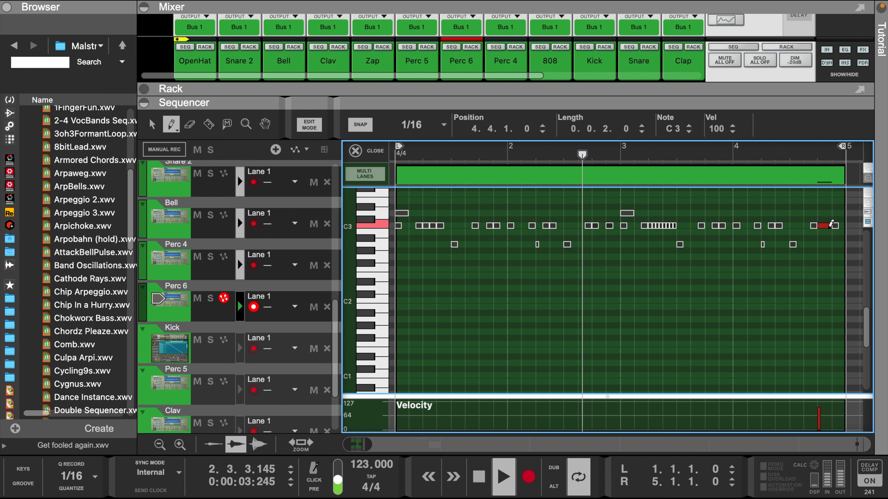
pyautogui.moveTo(811, 407); pyautogui.dragTo(814, 401)
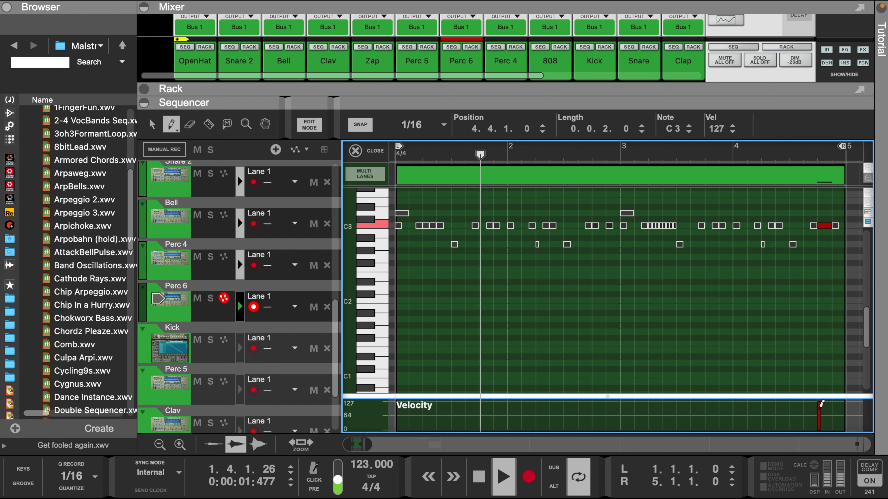
pyautogui.moveTo(821, 404); pyautogui.dragTo(818, 409)
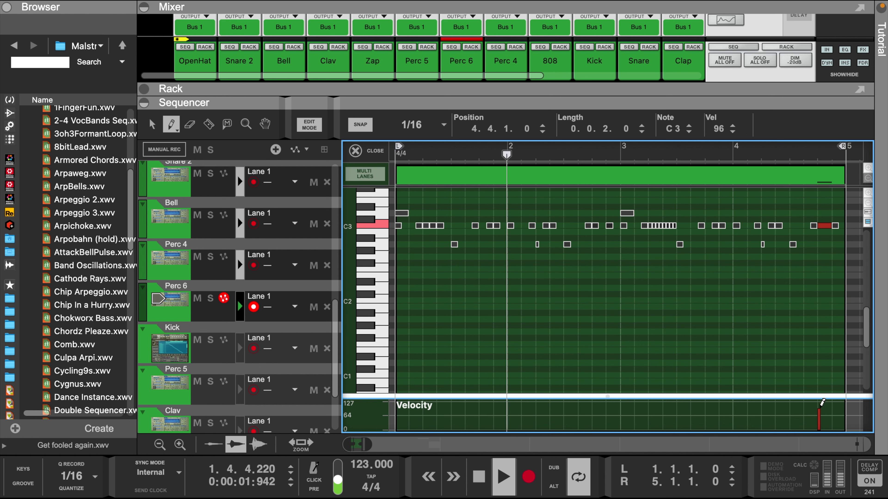
# Return to the arrangement and duplicate the four-bar Get fooled again clip so the copy starts at bar 5
pyautogui.click(374, 153)
pyautogui.scroll(2, 443, 208)
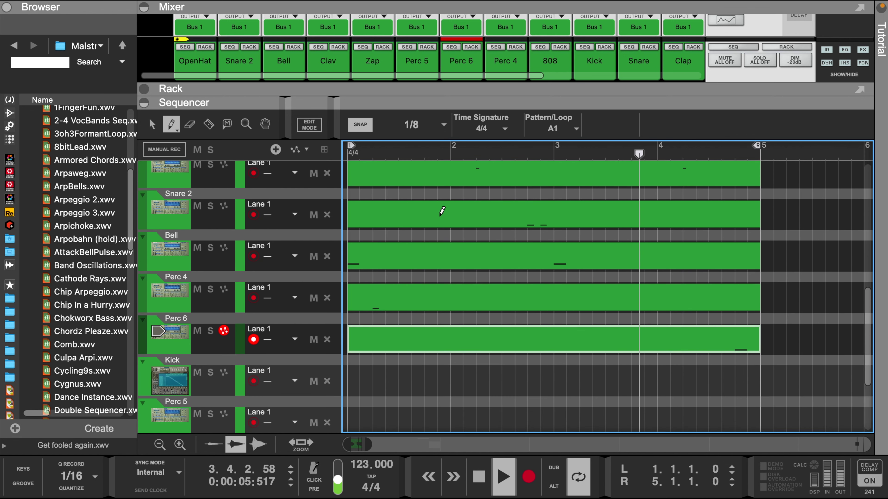
pyautogui.scroll(5, 442, 211)
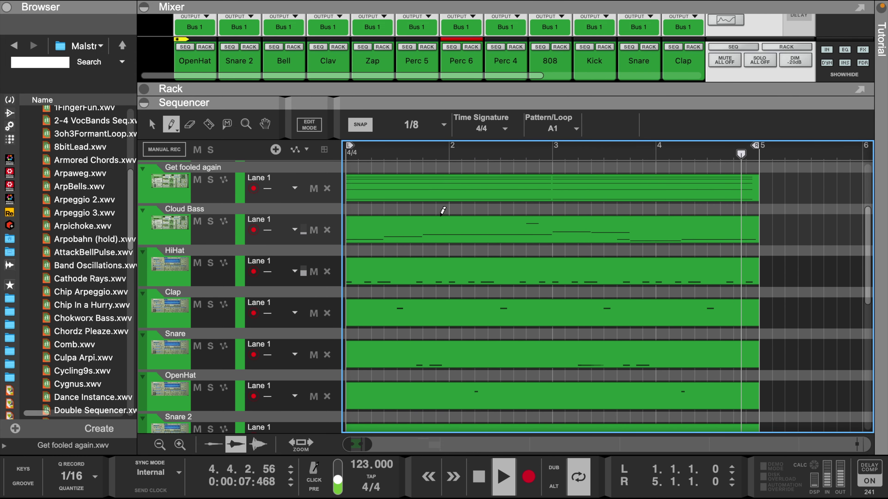
pyautogui.scroll(3, 443, 210)
pyautogui.moveTo(370, 445); pyautogui.dragTo(391, 445)
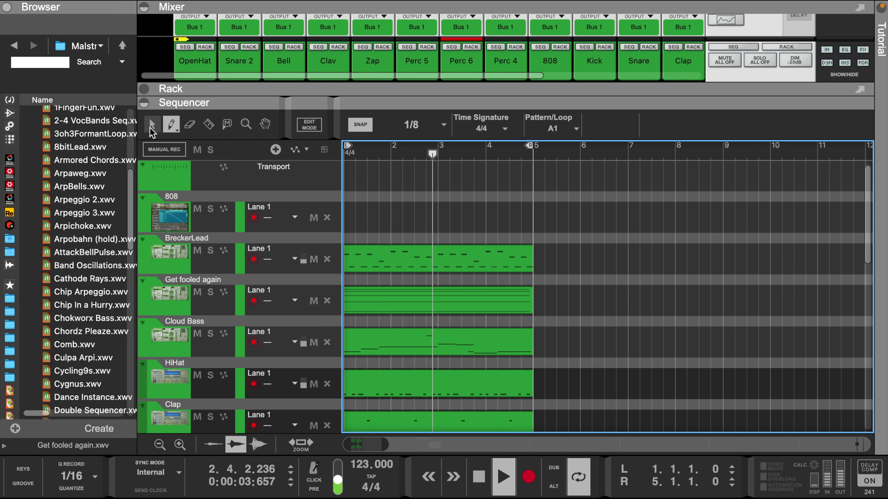
pyautogui.click(152, 131)
pyautogui.scroll(-2, 596, 311)
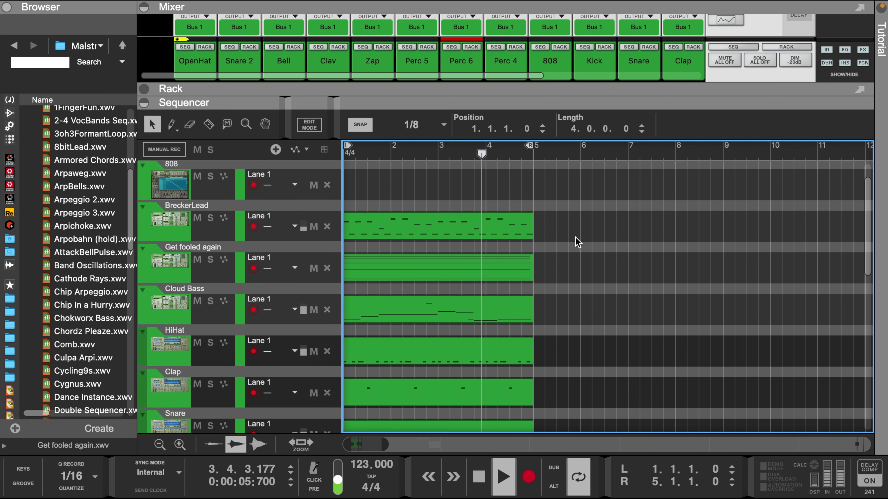
pyautogui.moveTo(562, 234); pyautogui.dragTo(407, 274)
pyautogui.press('super+d')
pyautogui.scroll(-2, 537, 324)
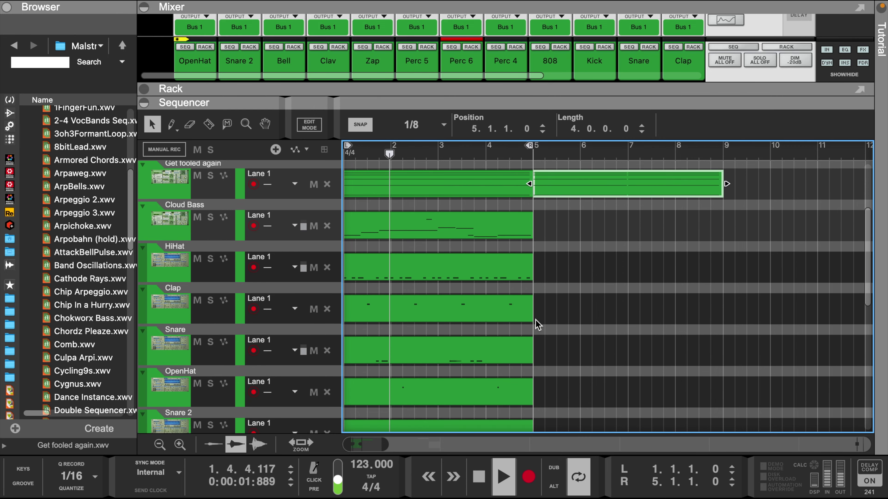
# Duplicate the four-bar clips on the HiHat through Perc 4 tracks and on Perc 6 so the copies start at bar 5
pyautogui.moveTo(558, 274); pyautogui.dragTo(382, 394)
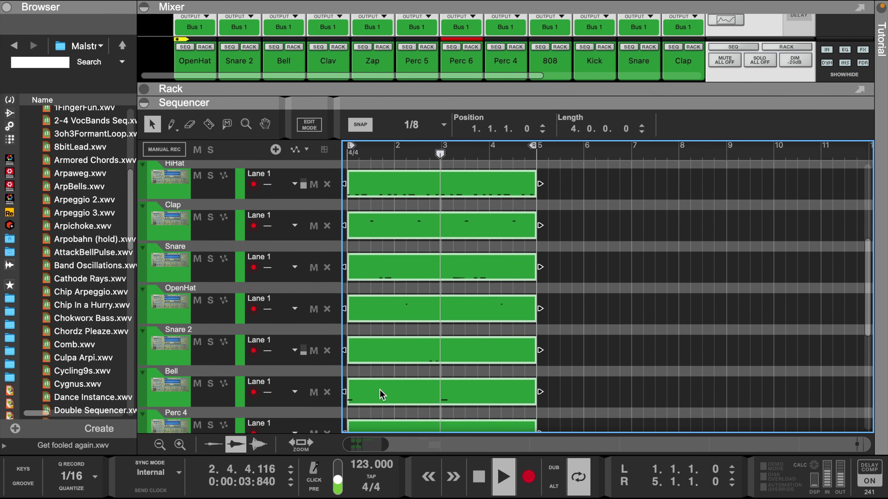
pyautogui.press('super+d')
pyautogui.scroll(-2, 481, 349)
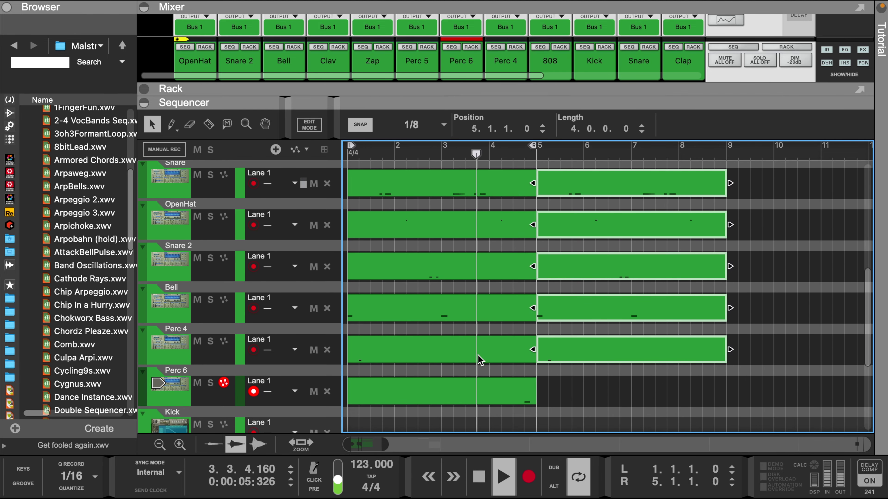
pyautogui.click(511, 391)
pyautogui.press('super+d')
# Set the loop range to run from bar 5 to bar 9
pyautogui.scroll(6, 488, 306)
pyautogui.scroll(1, 488, 306)
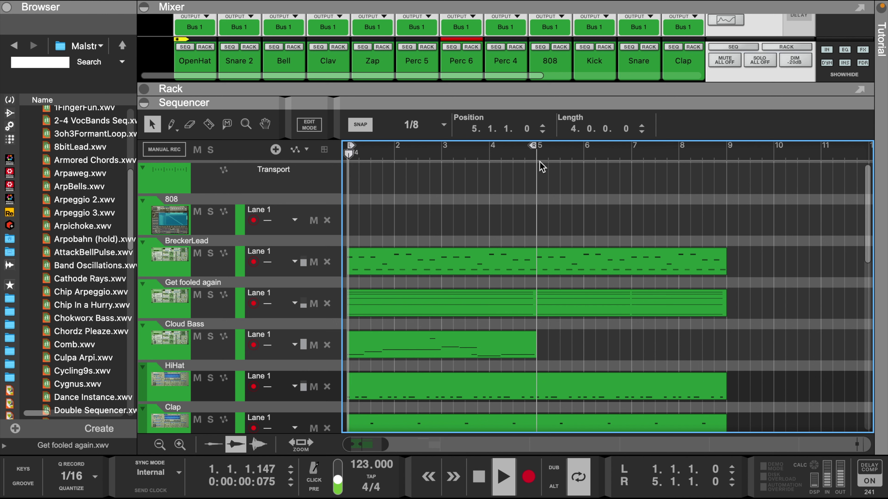
pyautogui.moveTo(534, 147); pyautogui.dragTo(722, 147)
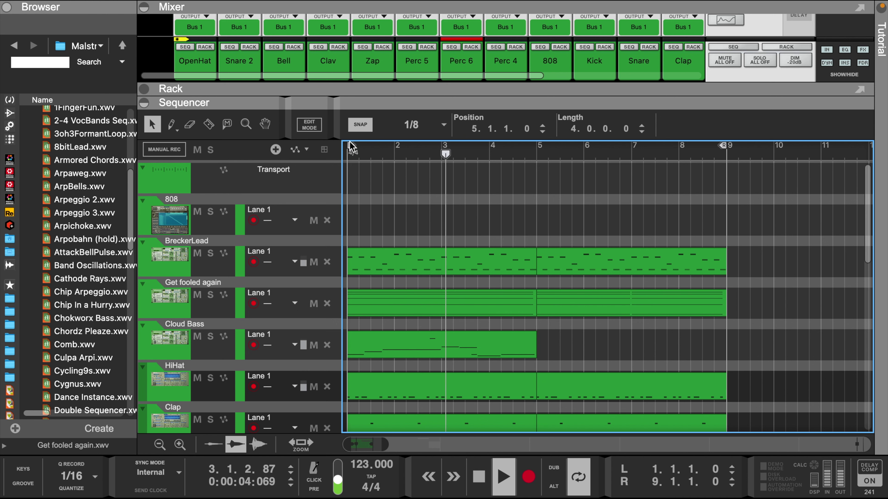
pyautogui.moveTo(350, 145); pyautogui.dragTo(540, 154)
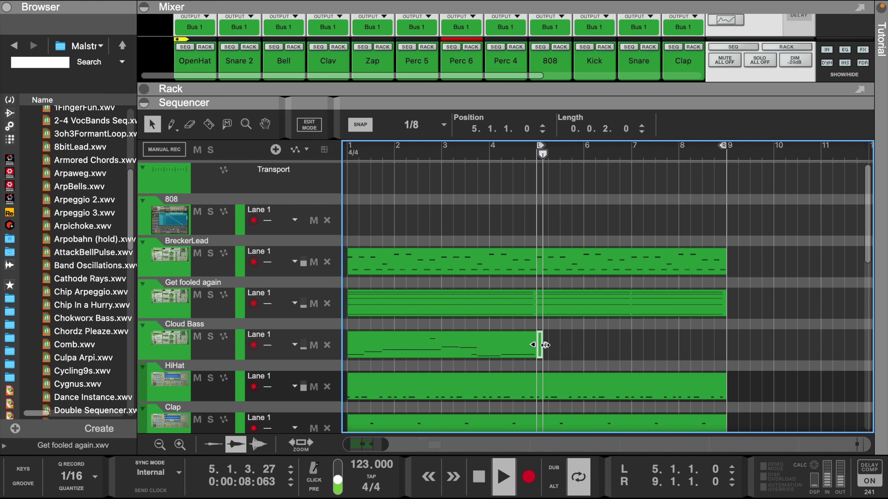
pyautogui.moveTo(539, 345); pyautogui.dragTo(720, 345)
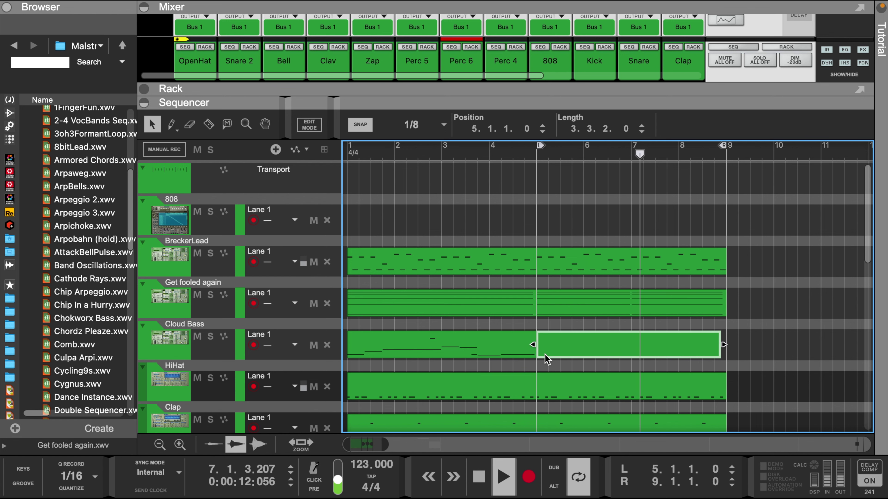
pyautogui.moveTo(723, 344); pyautogui.dragTo(727, 345)
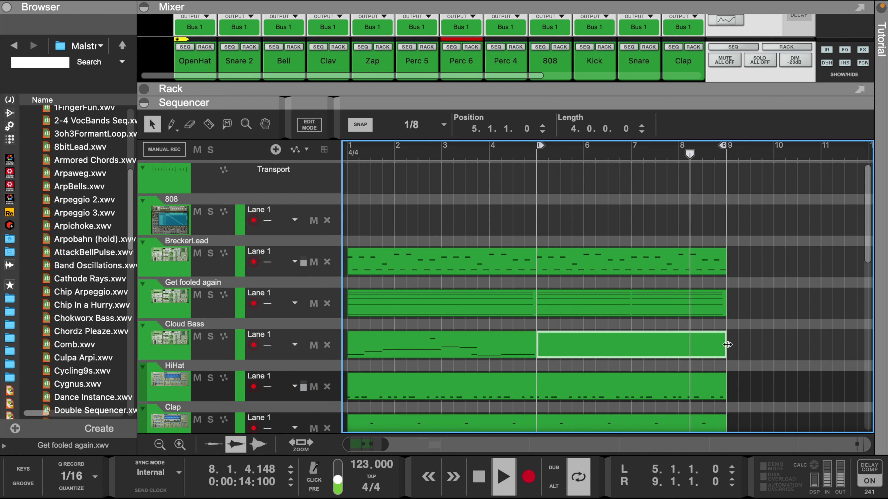
pyautogui.doubleClick(649, 353)
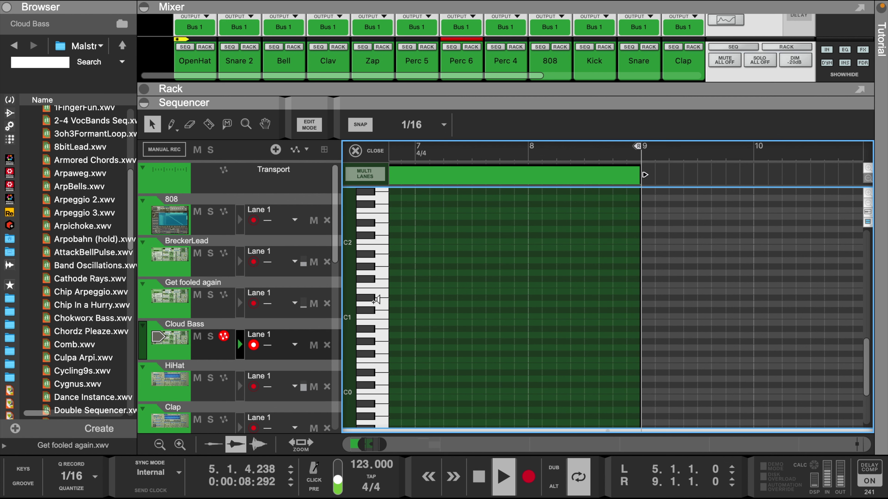
pyautogui.click(375, 151)
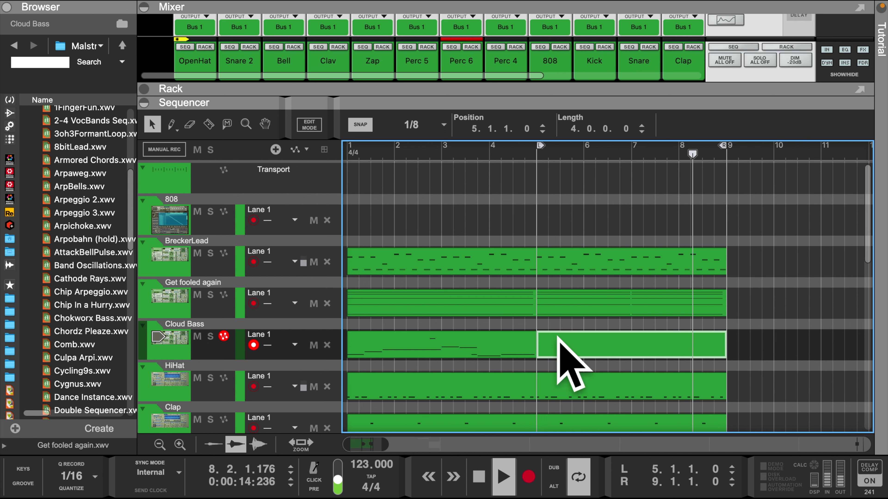
pyautogui.press('Delete')
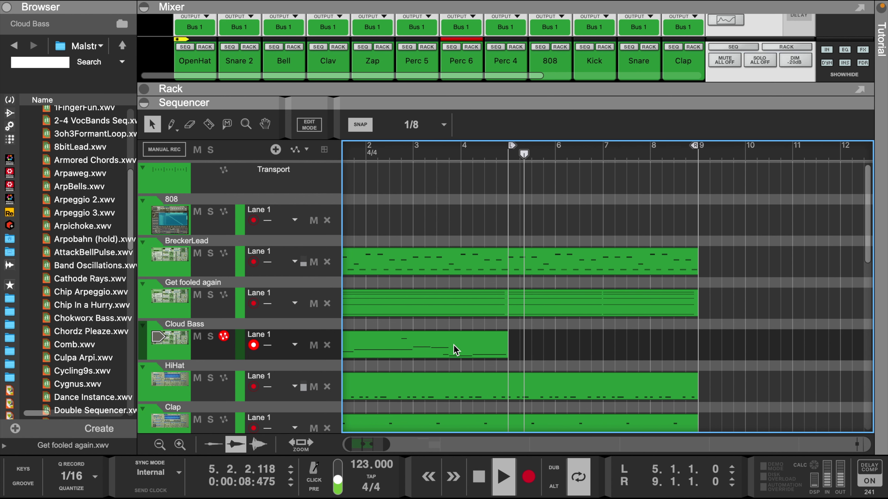
# Duplicate the Cloud Bass clip to bar 5 and move the copy onto the 808 track
pyautogui.click(447, 349)
pyautogui.hotkey('ctrl', 'd')
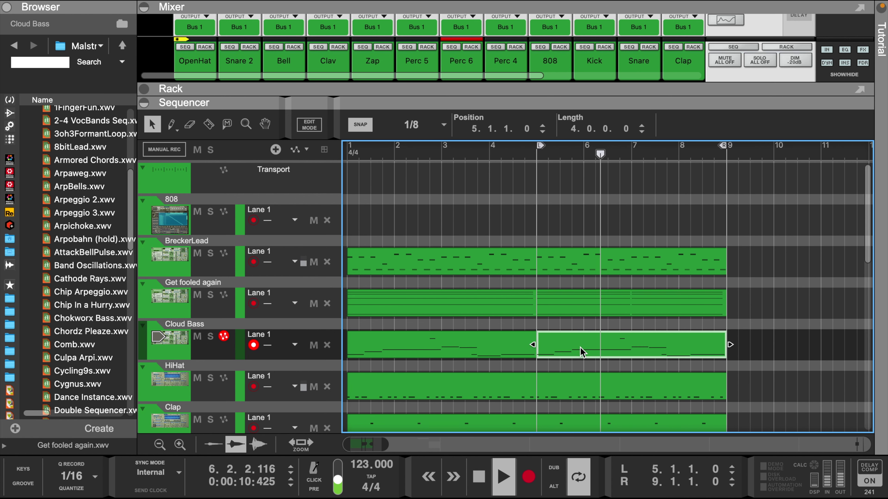
pyautogui.doubleClick(583, 352)
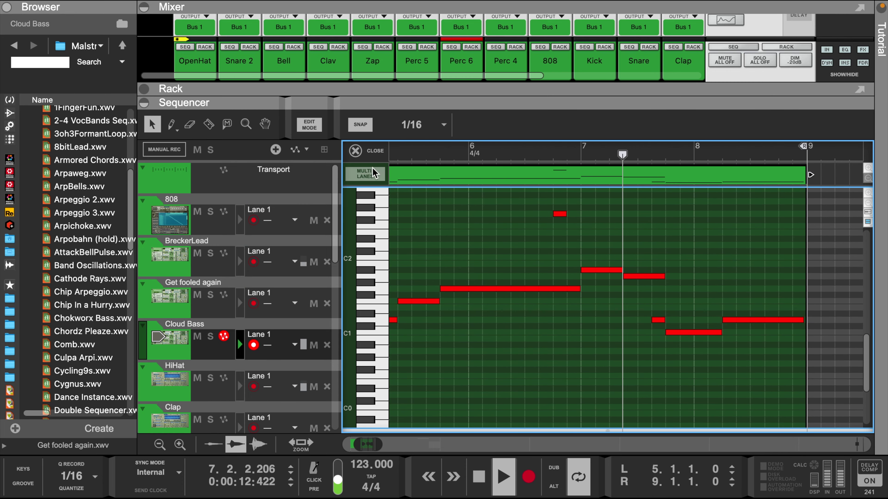
pyautogui.click(366, 150)
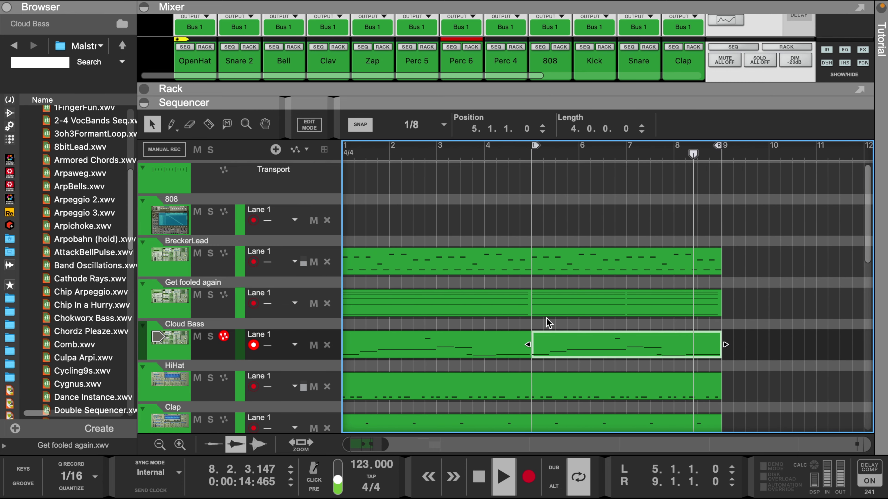
pyautogui.moveTo(561, 343); pyautogui.dragTo(562, 224)
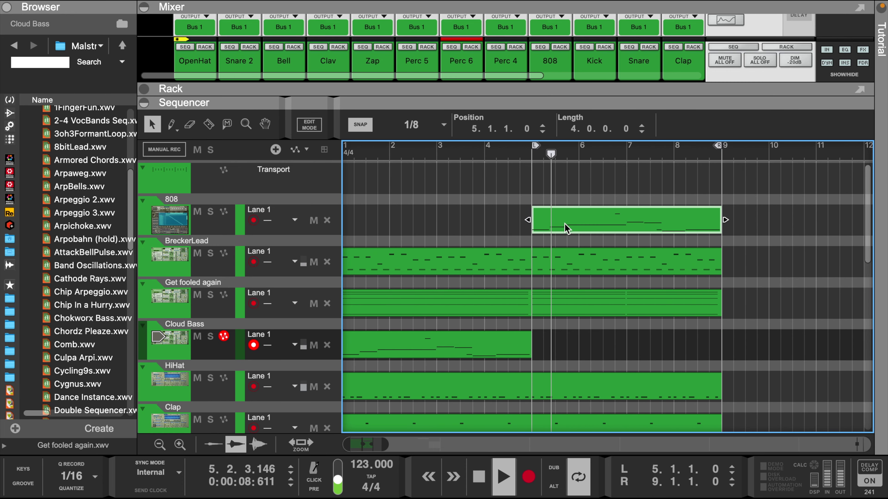
# Open the 808 clip for note editing and transpose all its notes up two octaves, taking the first note to D3
pyautogui.doubleClick(569, 229)
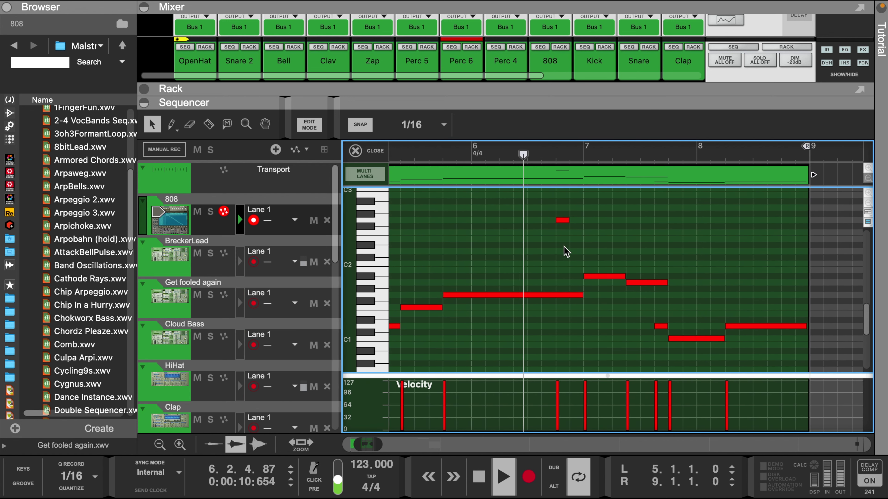
pyautogui.moveTo(446, 377); pyautogui.dragTo(449, 432)
pyautogui.hscroll(-4, 505, 276)
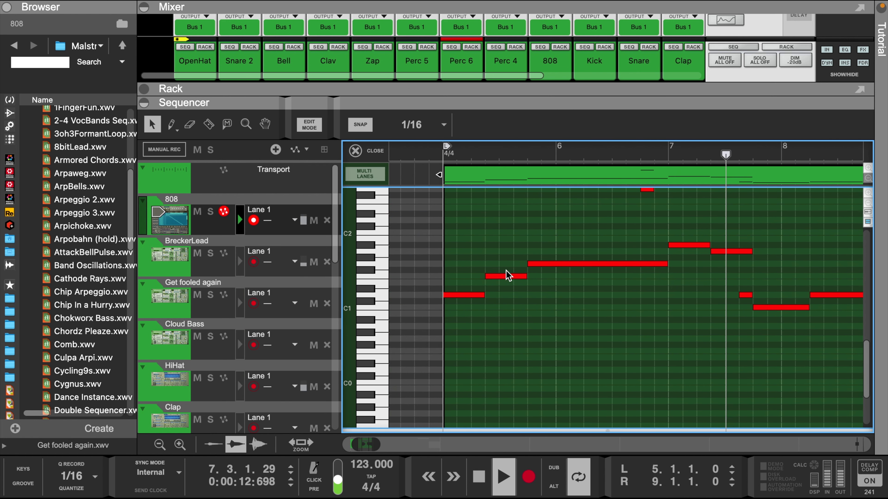
pyautogui.scroll(2, 507, 274)
pyautogui.moveTo(427, 209); pyautogui.dragTo(884, 401)
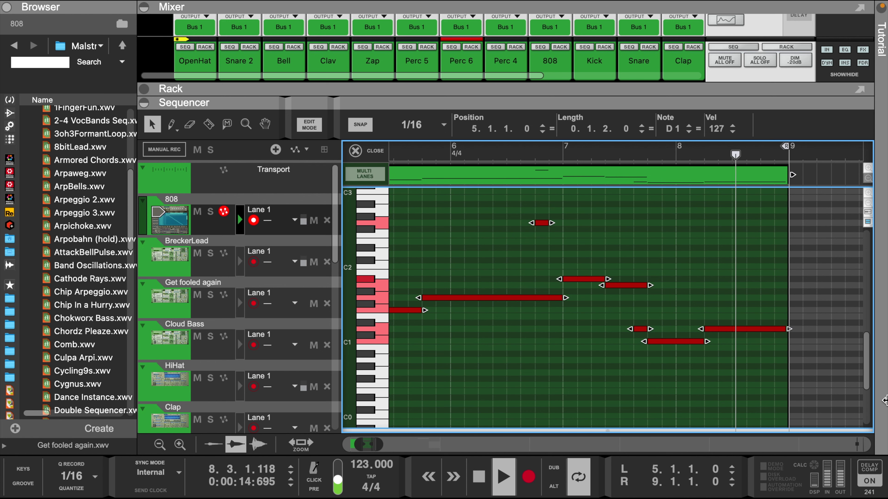
pyautogui.click(584, 317)
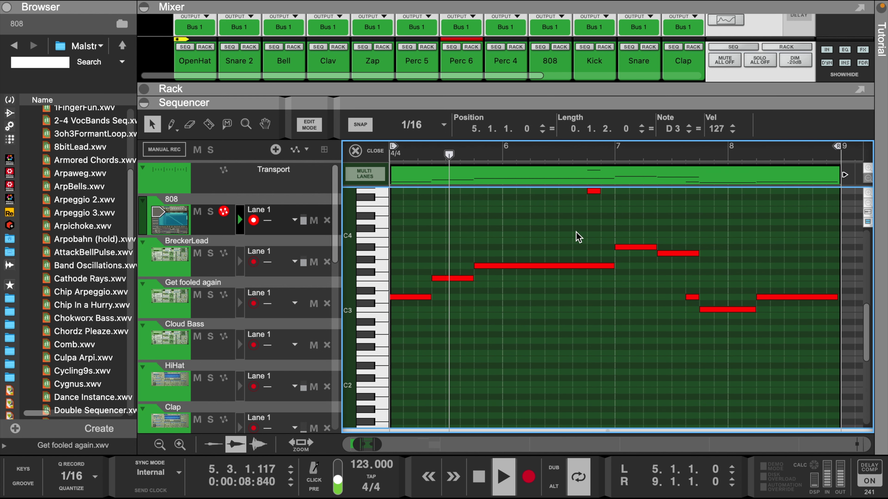
# Delete the short high note near the end of bar 6 and the short D3 note near the end of bar 7
pyautogui.click(593, 191)
pyautogui.press('Delete')
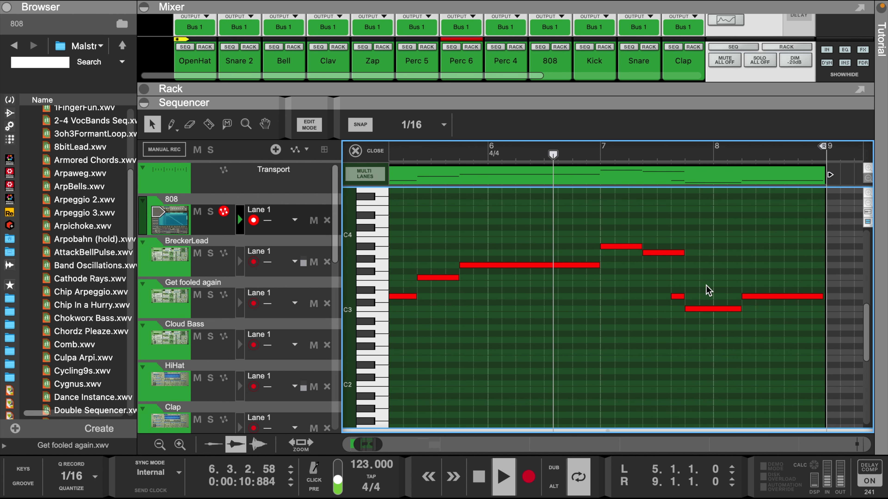
pyautogui.click(676, 296)
pyautogui.press('Delete')
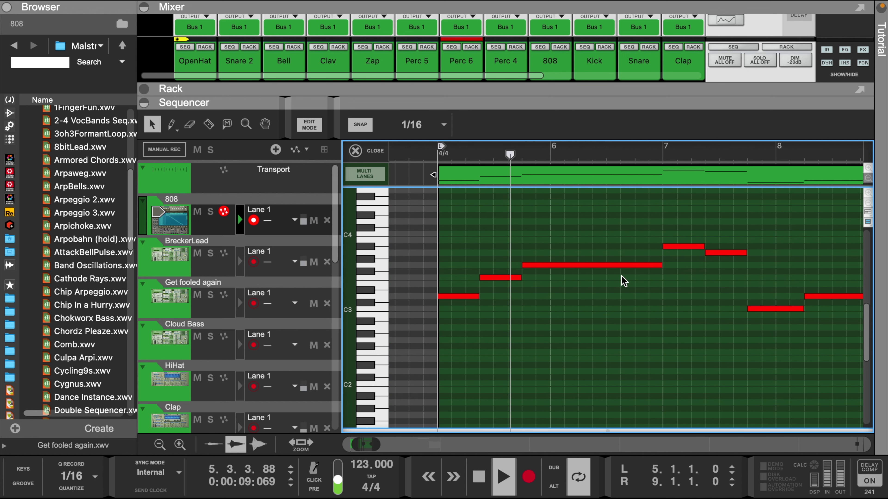
# With the Razor, cut the long G3 note before bar 7 at three points and split the final D3 note near its end
pyautogui.press('r')
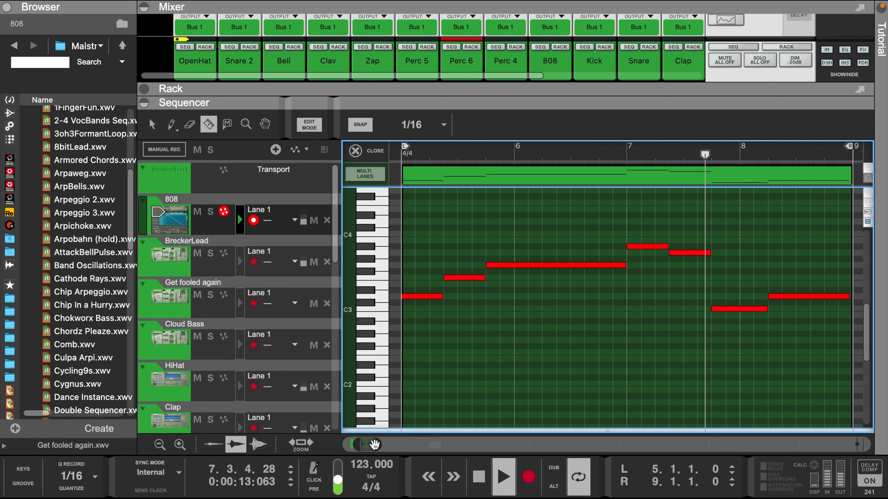
pyautogui.moveTo(381, 445); pyautogui.dragTo(384, 445)
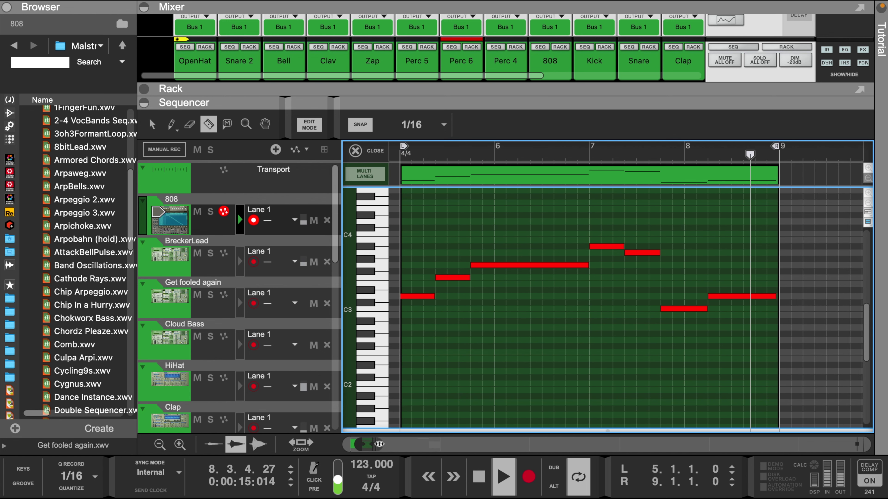
pyautogui.press('space')
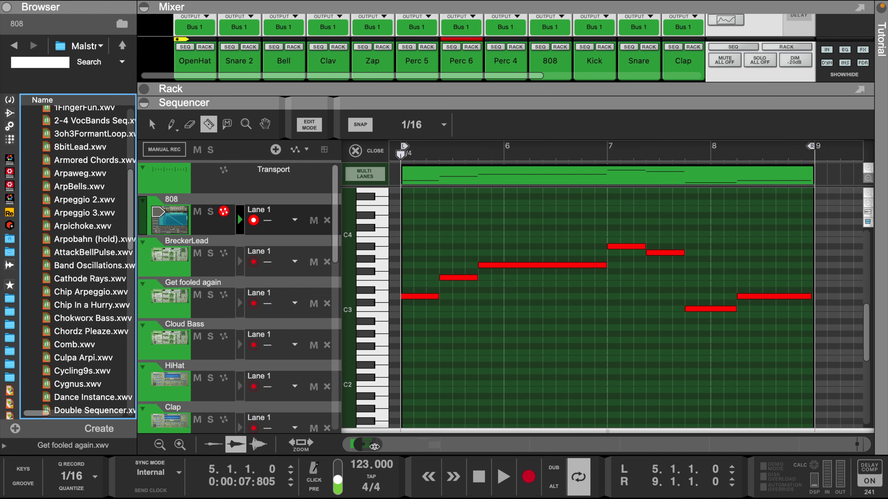
pyautogui.moveTo(375, 447); pyautogui.dragTo(373, 446)
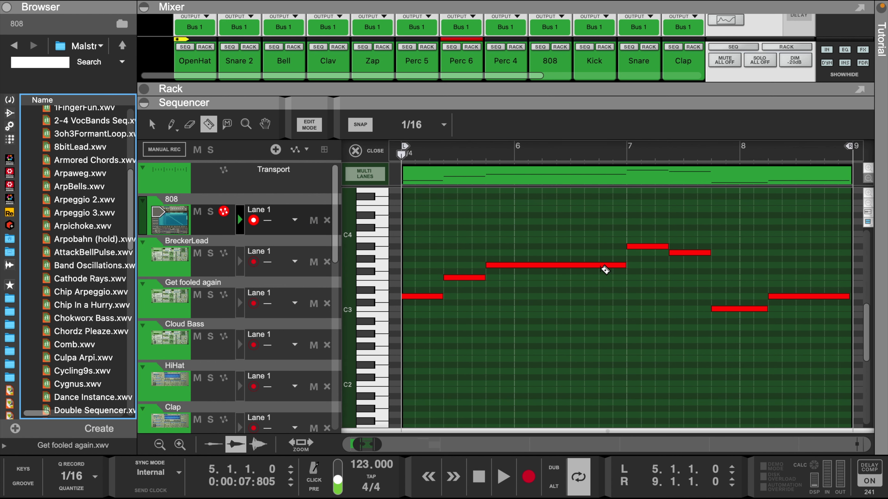
pyautogui.press('space')
pyautogui.click(588, 266)
pyautogui.click(605, 266)
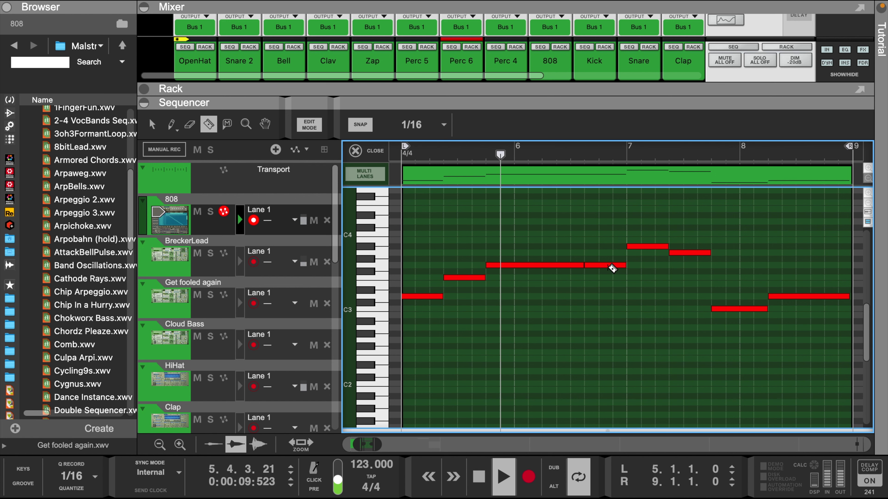
pyautogui.click(613, 266)
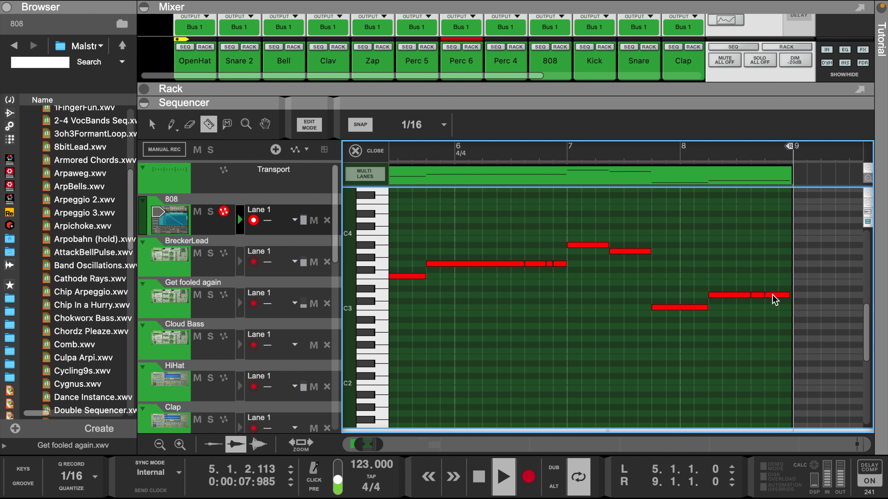
# Raise the two sixteenth notes from 8.4.1 to D4, and set the note at 8.4.3 to length 0.0.2.0 at A#3
pyautogui.click(782, 295)
pyautogui.press('q')
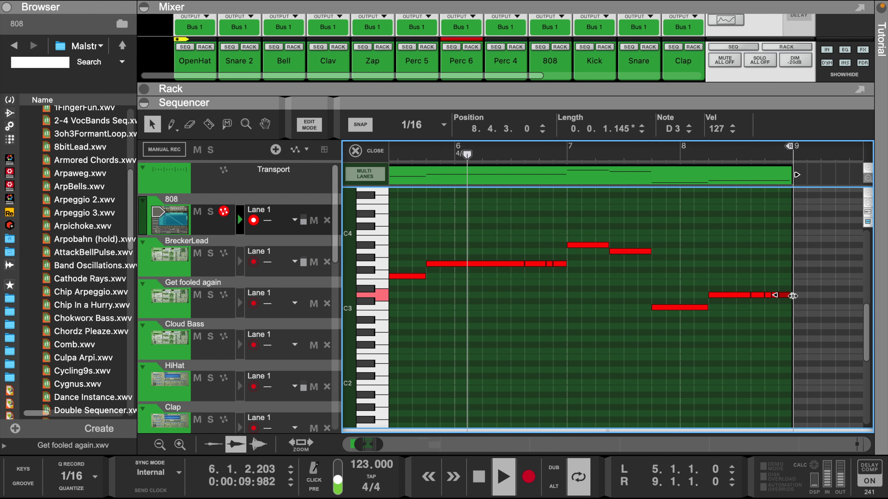
pyautogui.moveTo(795, 294); pyautogui.dragTo(768, 310)
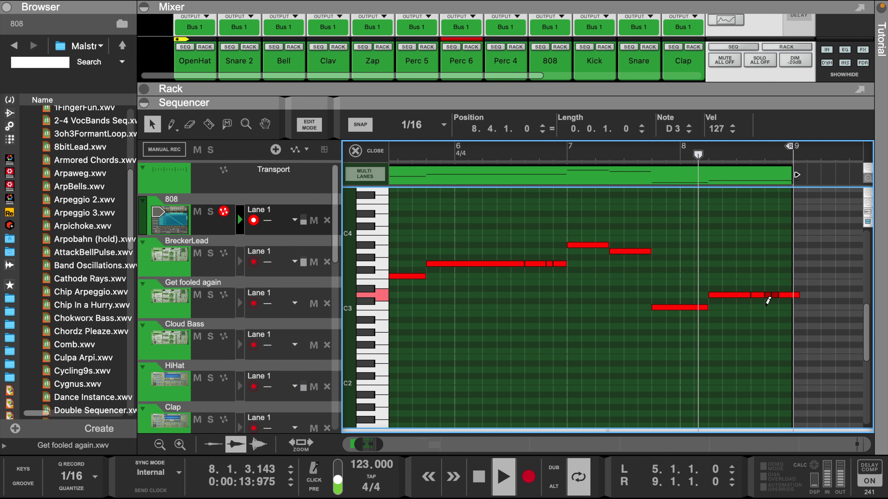
pyautogui.hotkey('shift', 'Up')
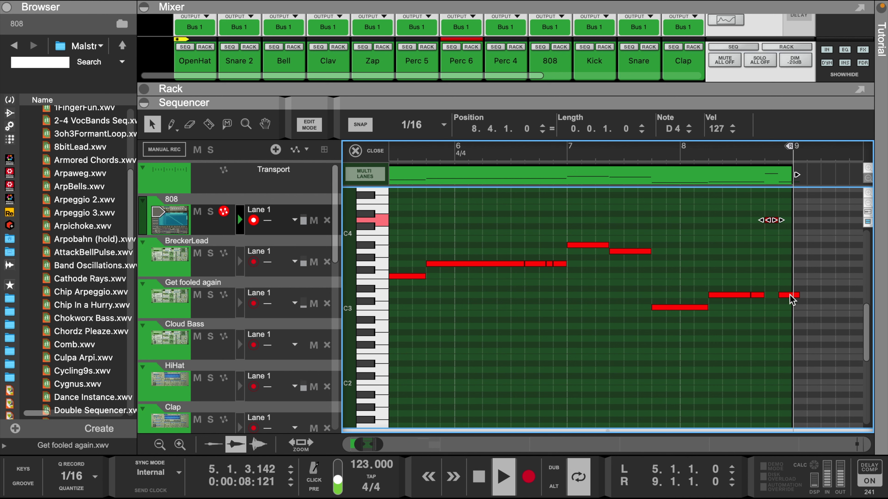
pyautogui.moveTo(791, 299); pyautogui.dragTo(797, 246)
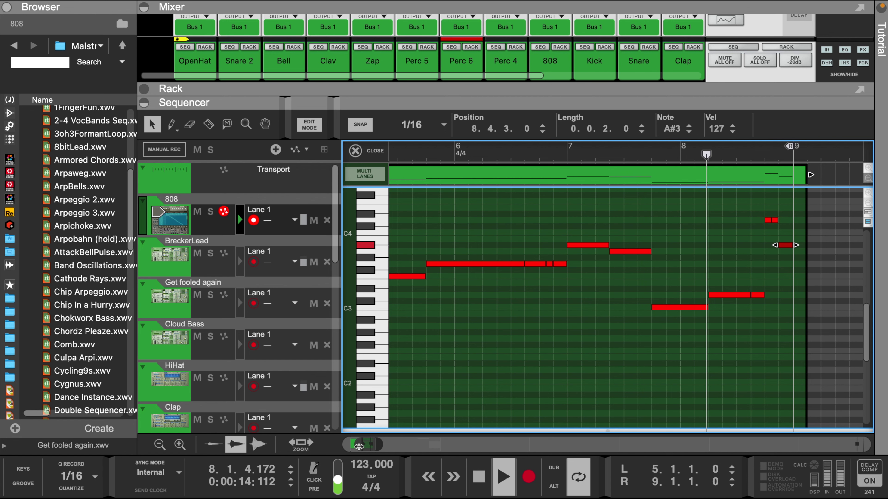
# Trim the end of the 808 clip back to bar 9 and return to the arrangement
pyautogui.moveTo(359, 446); pyautogui.dragTo(339, 448)
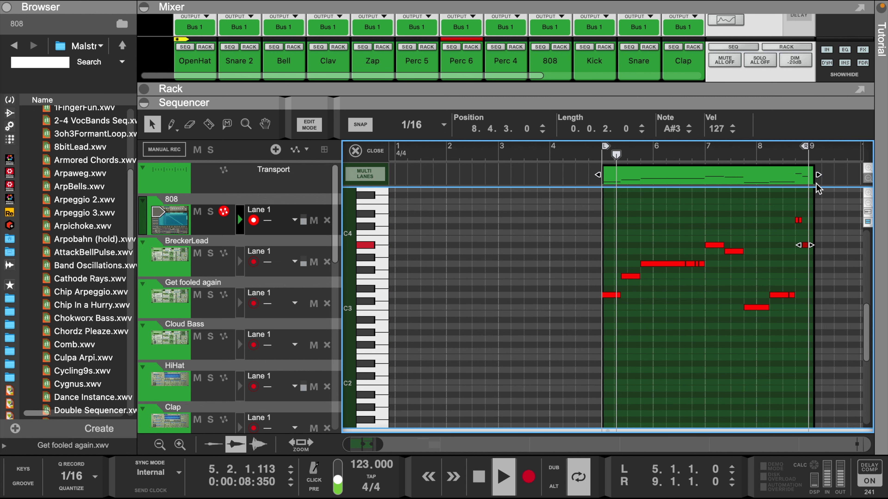
pyautogui.moveTo(818, 175); pyautogui.dragTo(810, 175)
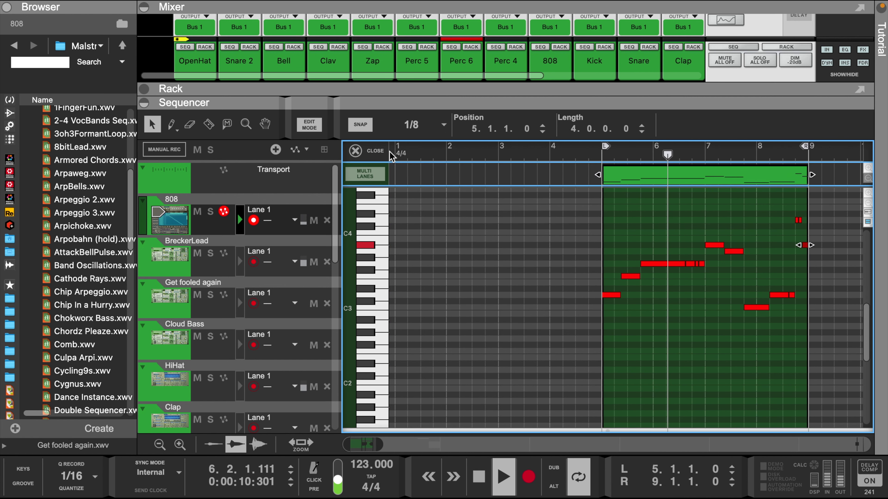
pyautogui.click(355, 150)
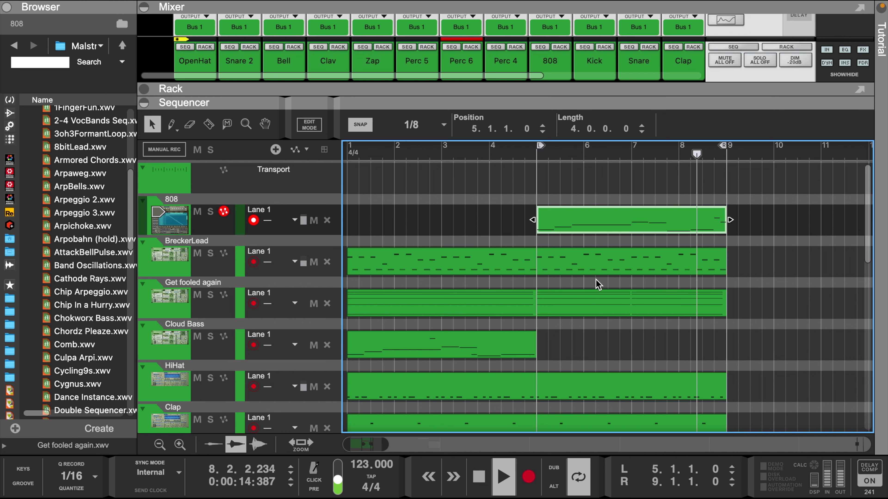
# Move the left loop locator to bar 1
pyautogui.moveTo(599, 130); pyautogui.dragTo(587, 303)
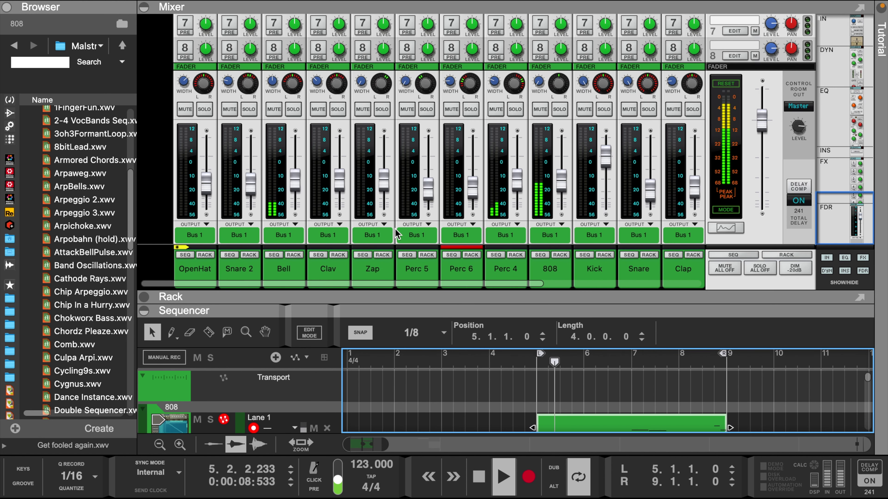
pyautogui.scroll(15, 302, 144)
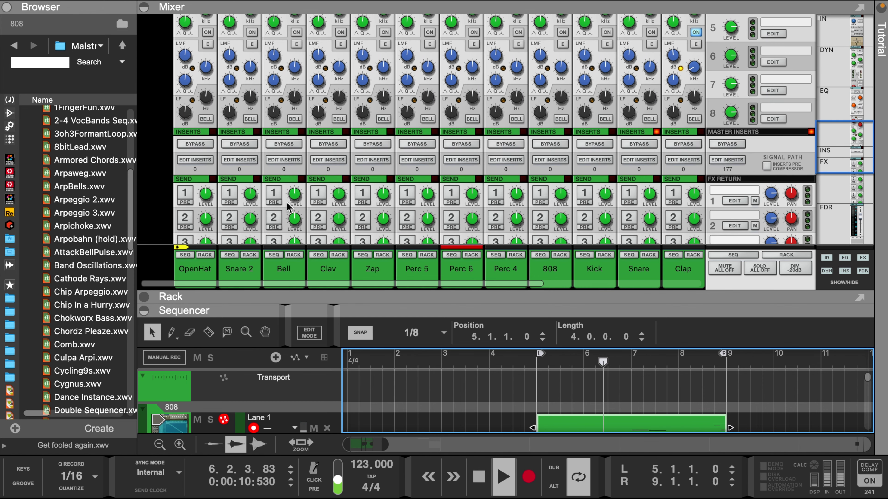
pyautogui.moveTo(511, 312); pyautogui.dragTo(510, 171)
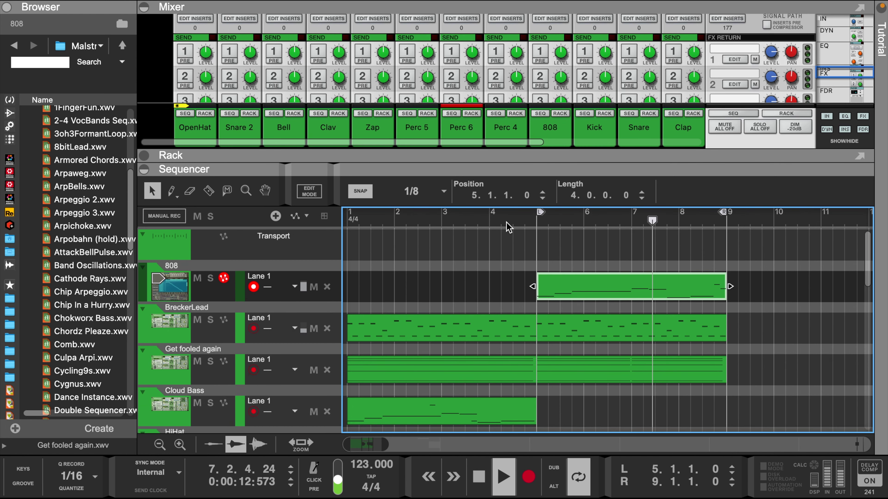
pyautogui.moveTo(542, 217); pyautogui.dragTo(364, 227)
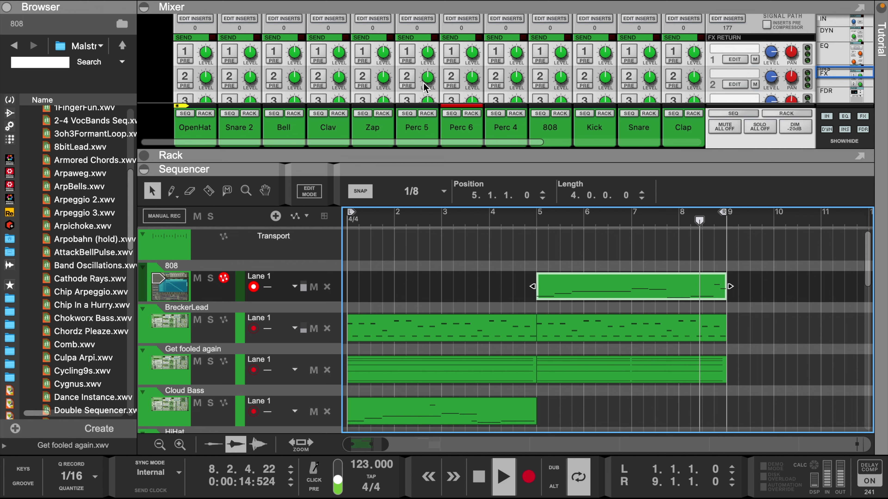
# Reduce the sequencer track heights and raise the Cloud Bass channel's fader slightly in the mixer
pyautogui.scroll(-15, 425, 94)
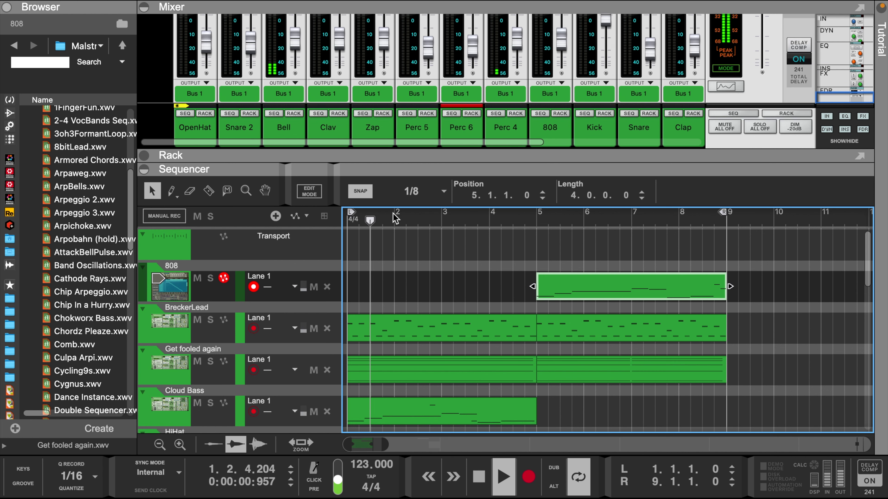
pyautogui.hscroll(5, 375, 107)
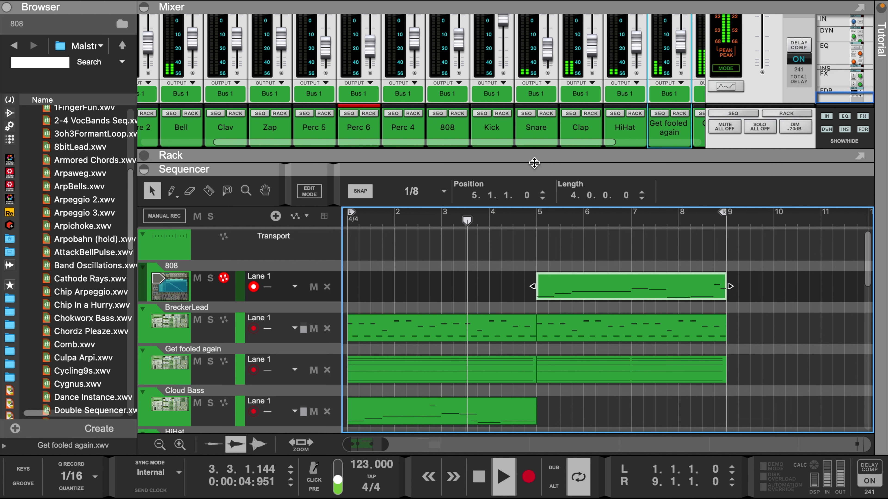
pyautogui.moveTo(533, 162); pyautogui.dragTo(532, 204)
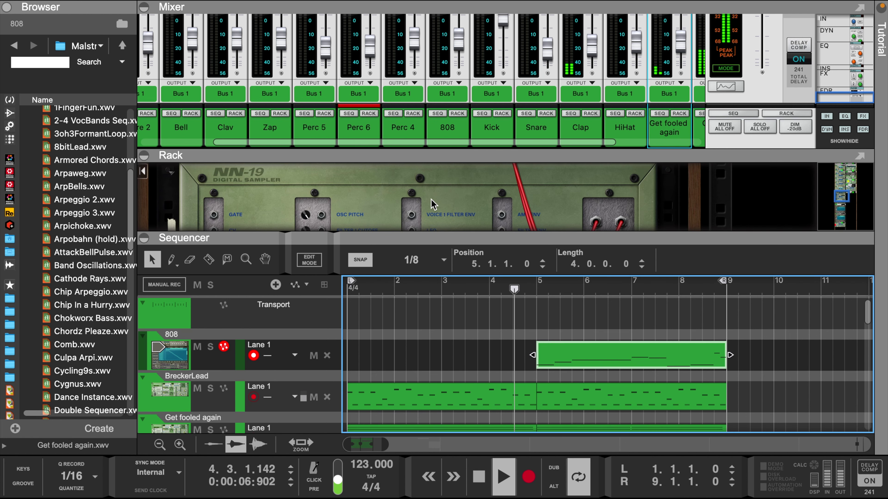
pyautogui.press('Tab')
pyautogui.moveTo(521, 160); pyautogui.dragTo(520, 215)
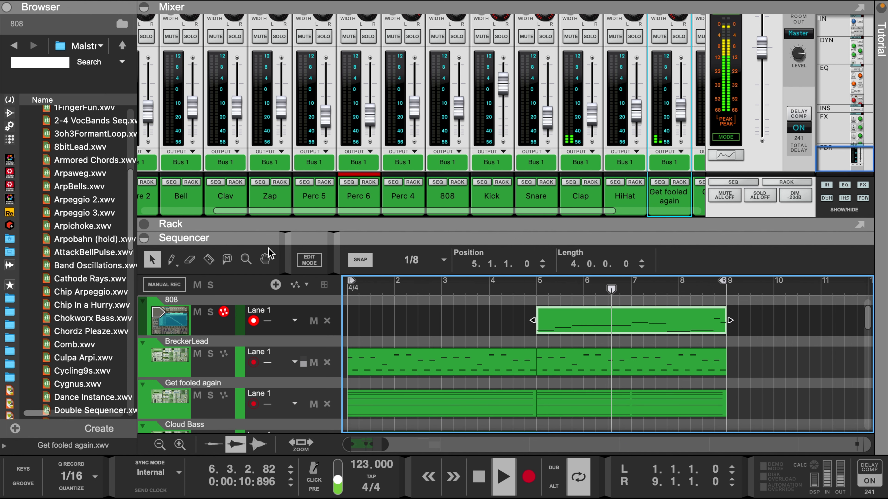
pyautogui.moveTo(275, 225); pyautogui.dragTo(275, 152)
pyautogui.doubleClick(160, 445)
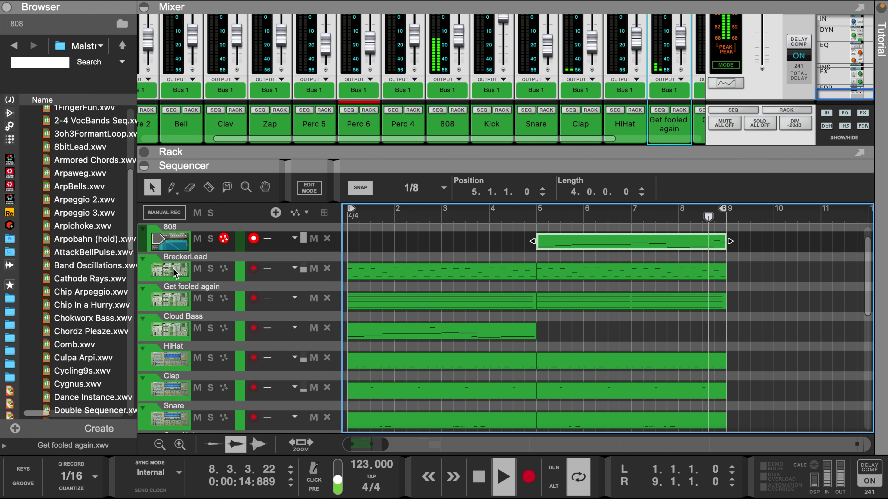
pyautogui.click(180, 278)
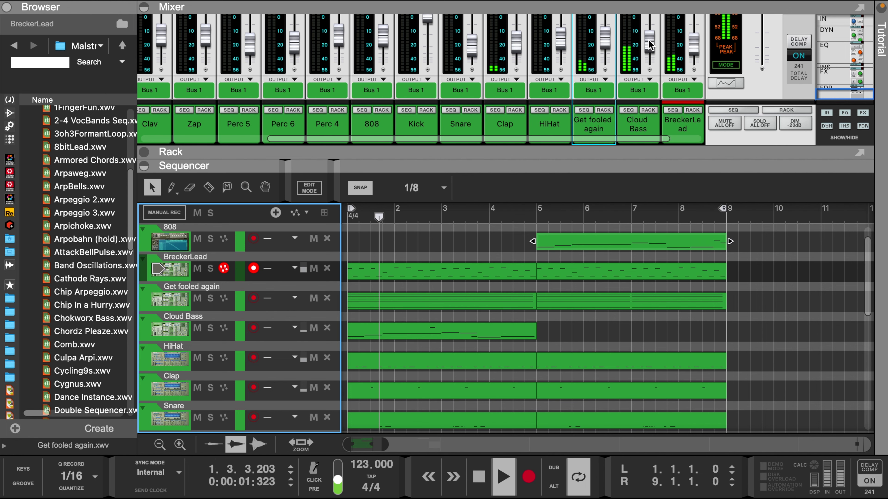
pyautogui.moveTo(649, 45); pyautogui.dragTo(651, 42)
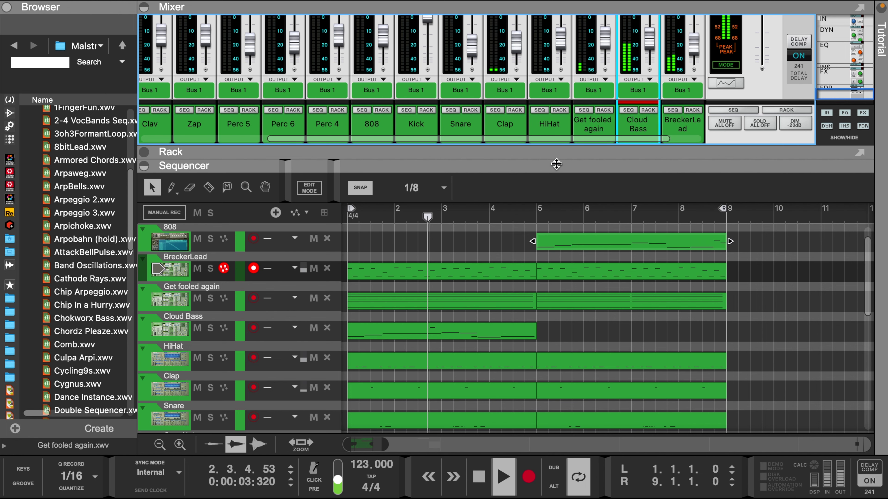
# Duplicate all clips in bars 5 to 8 so the copies start at bar 9
pyautogui.moveTo(557, 164); pyautogui.dragTo(559, 80)
pyautogui.moveTo(555, 148); pyautogui.dragTo(535, 384)
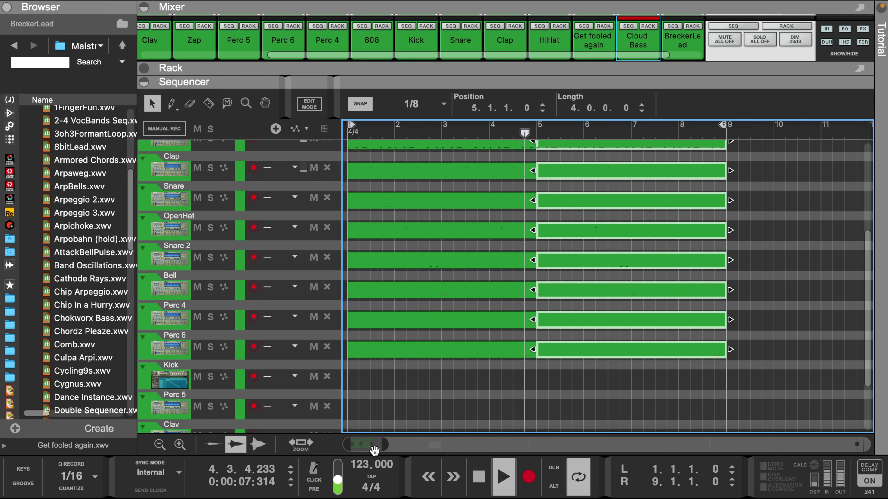
pyautogui.moveTo(387, 445); pyautogui.dragTo(377, 447)
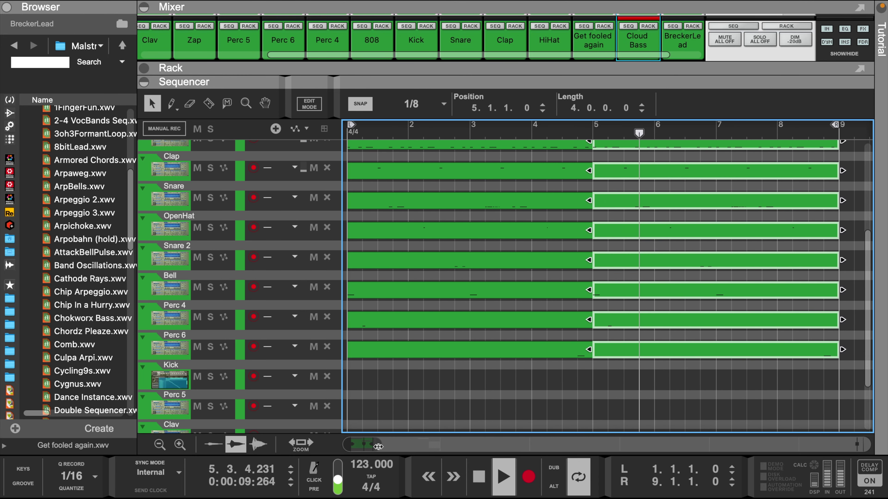
pyautogui.hotkey('ctrl', 'd')
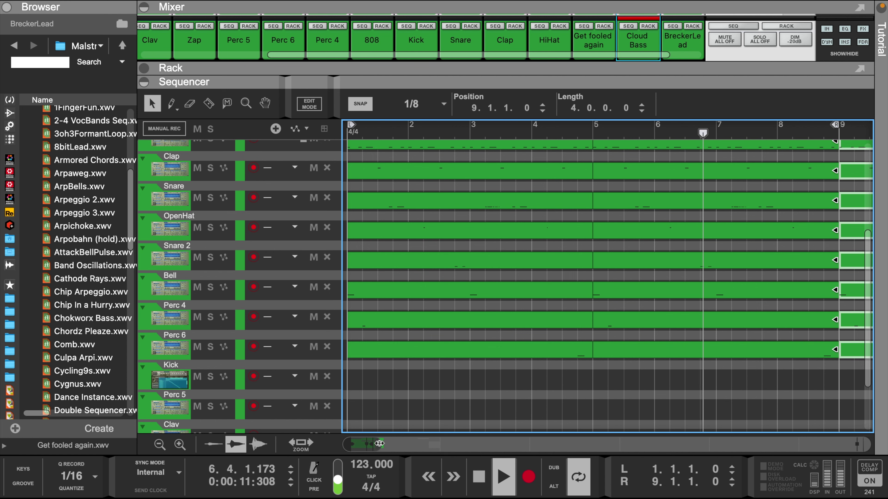
# Move all clips from bar 5 onward four bars later so they start at bar 9
pyautogui.moveTo(383, 445); pyautogui.dragTo(413, 444)
pyautogui.scroll(8, 528, 333)
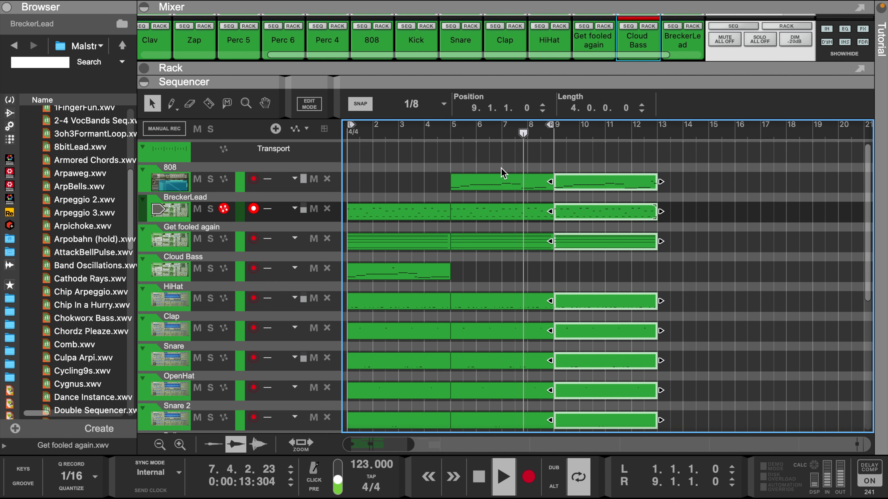
pyautogui.moveTo(486, 158); pyautogui.dragTo(644, 433)
pyautogui.moveTo(486, 434); pyautogui.dragTo(576, 349)
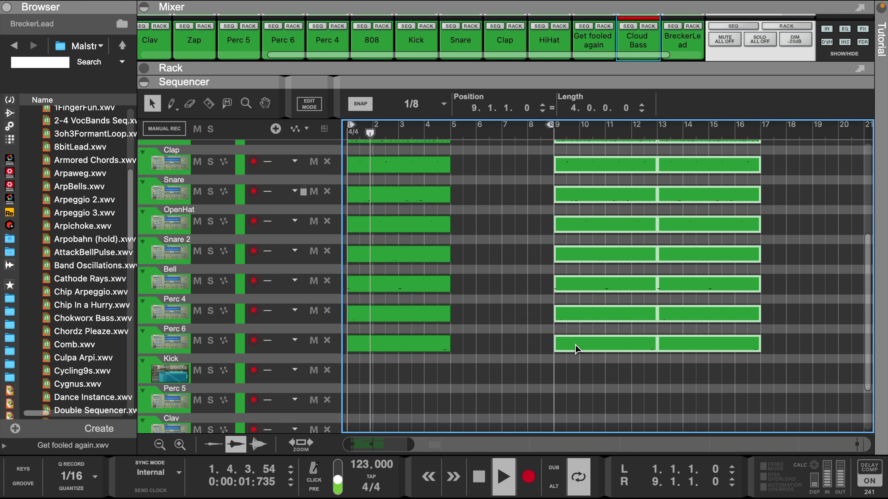
# Duplicate all clips of the first four bars to bar 5 and extend the right loop locator to bar 17
pyautogui.moveTo(453, 395); pyautogui.dragTo(362, 12)
pyautogui.hotkey('ctrl', 'd')
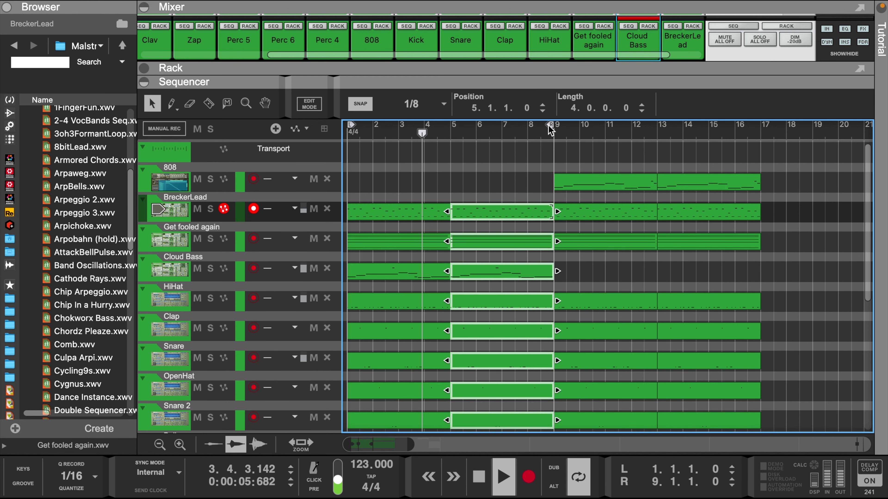
pyautogui.moveTo(555, 129); pyautogui.dragTo(758, 163)
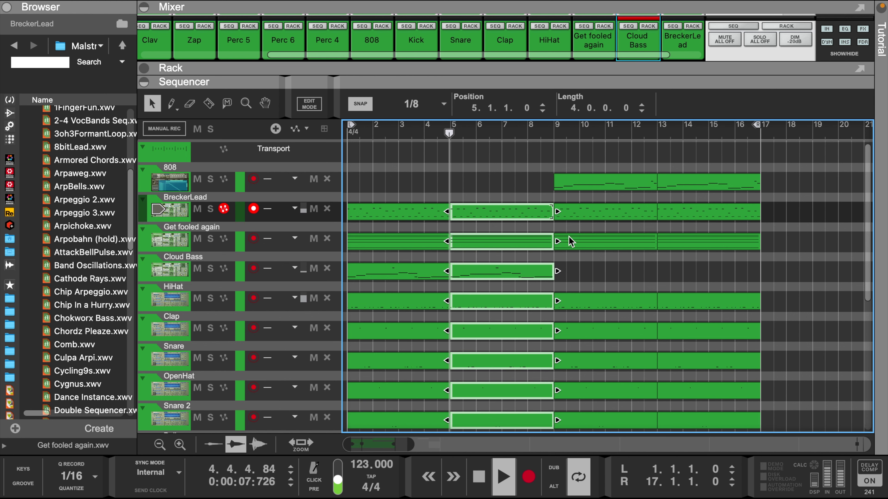
# Shorten the drum and percussion clips starting at bar 5, HiHat through Perc 6, to a length of 3.2.0.0
pyautogui.scroll(-3, 570, 242)
pyautogui.click(574, 193)
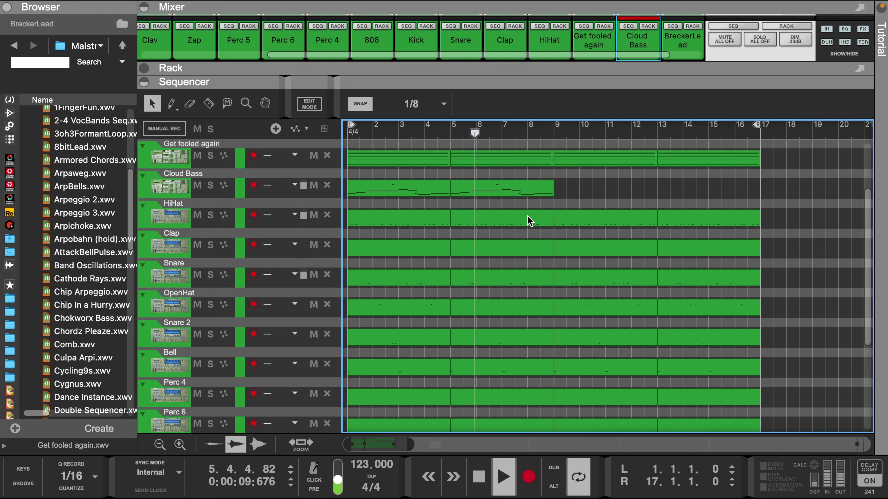
pyautogui.moveTo(530, 220); pyautogui.dragTo(549, 443)
pyautogui.moveTo(555, 384)
pyautogui.mouseDown()
pyautogui.moveTo(529, 395)
pyautogui.moveTo(543, 394)
pyautogui.mouseUp()
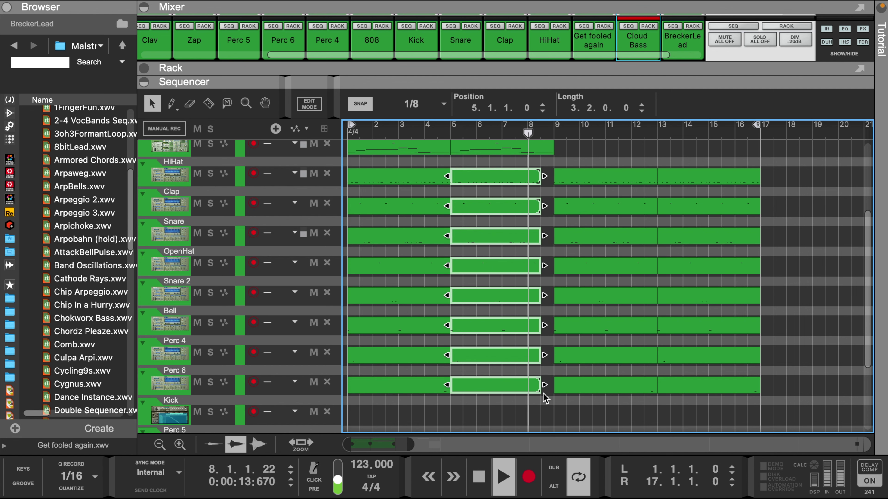
pyautogui.scroll(4, 526, 344)
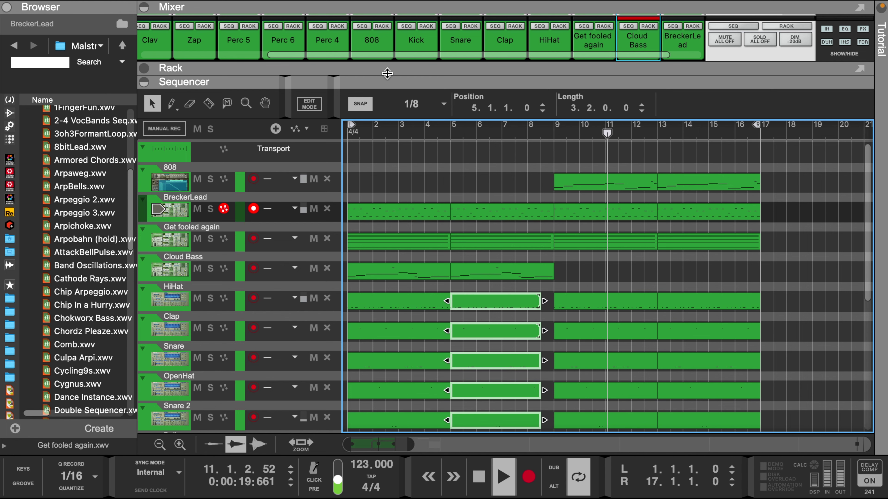
pyautogui.moveTo(387, 73); pyautogui.dragTo(407, 354)
pyautogui.hscroll(-3, 532, 244)
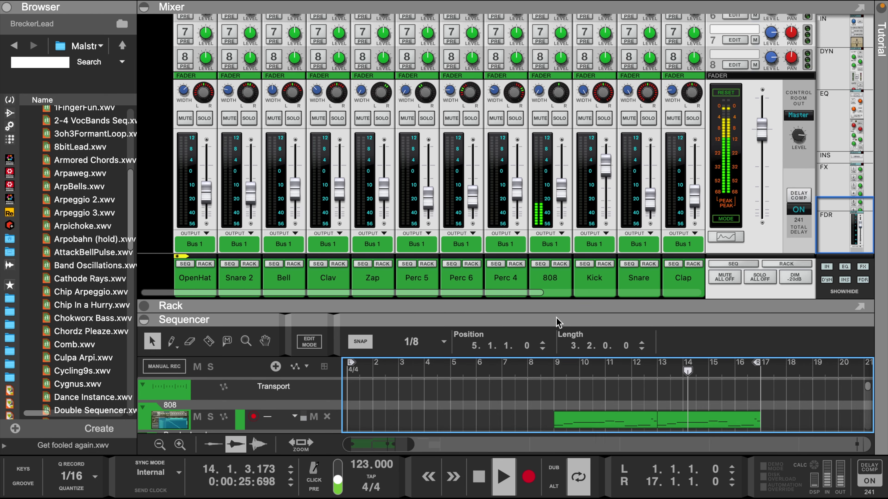
pyautogui.moveTo(559, 322); pyautogui.dragTo(558, 84)
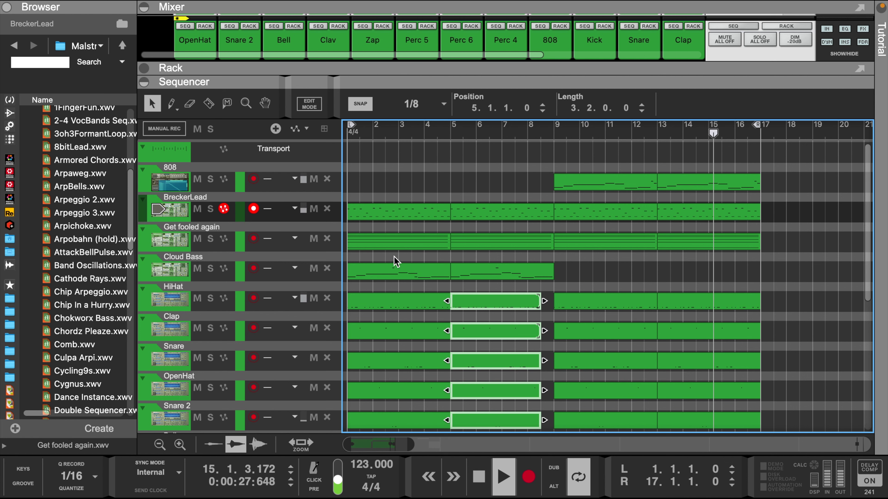
# Solo the Get fooled again and BreckerLead tracks to hear them alone, and clear all solos
pyautogui.scroll(-1, 397, 261)
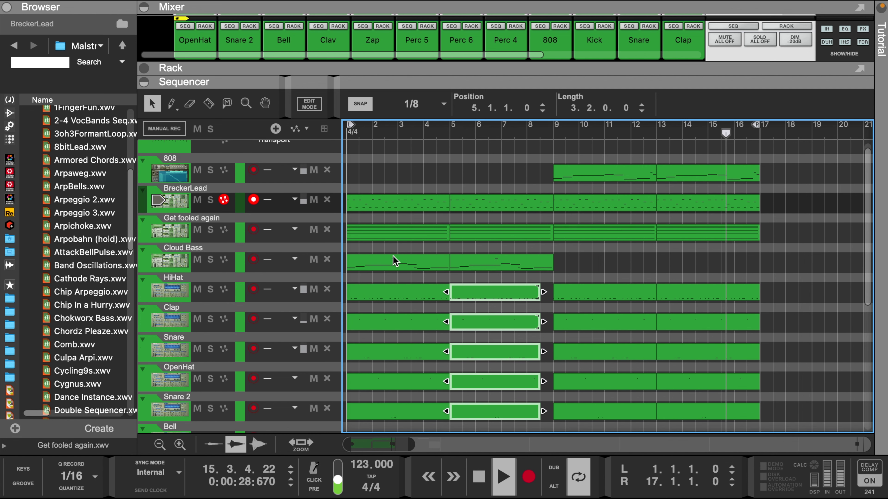
pyautogui.click(210, 230)
pyautogui.click(211, 200)
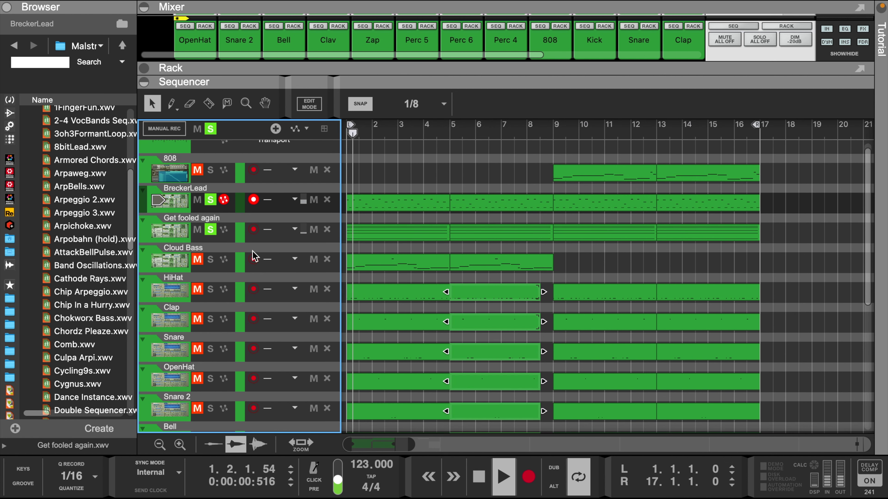
pyautogui.moveTo(414, 444); pyautogui.dragTo(393, 444)
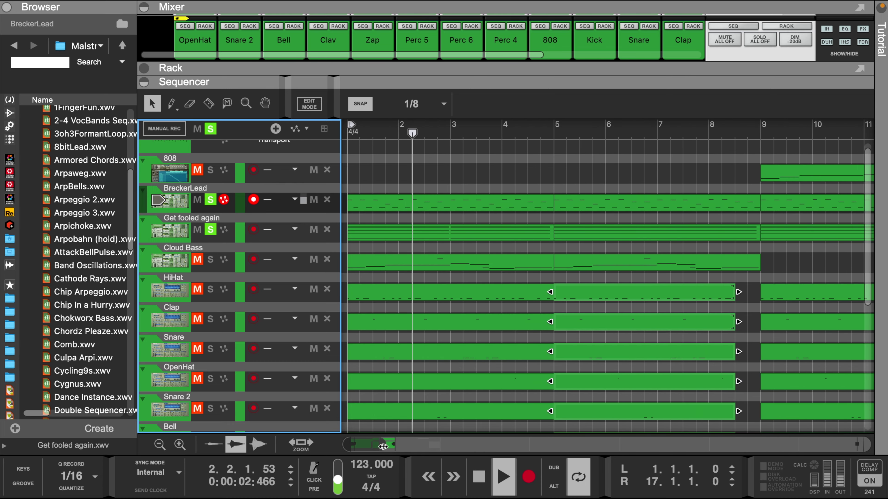
pyautogui.click(211, 129)
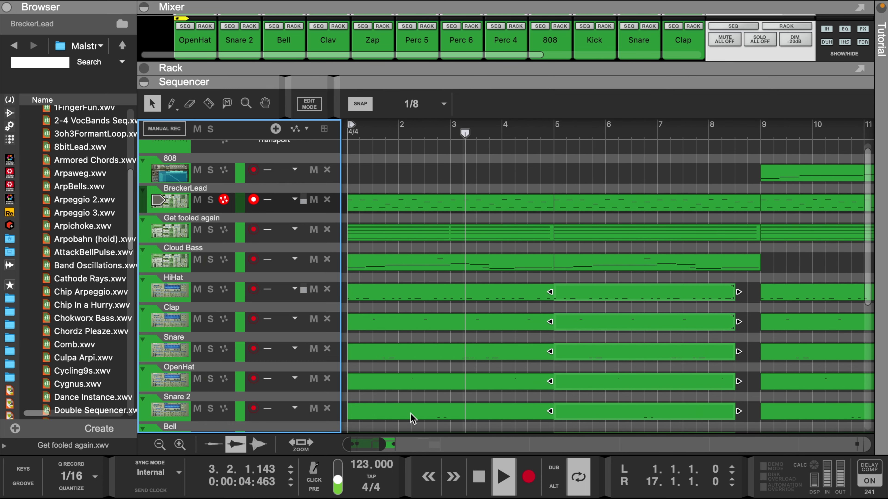
# Play the arrangement from bar 1
pyautogui.moveTo(384, 446); pyautogui.dragTo(405, 445)
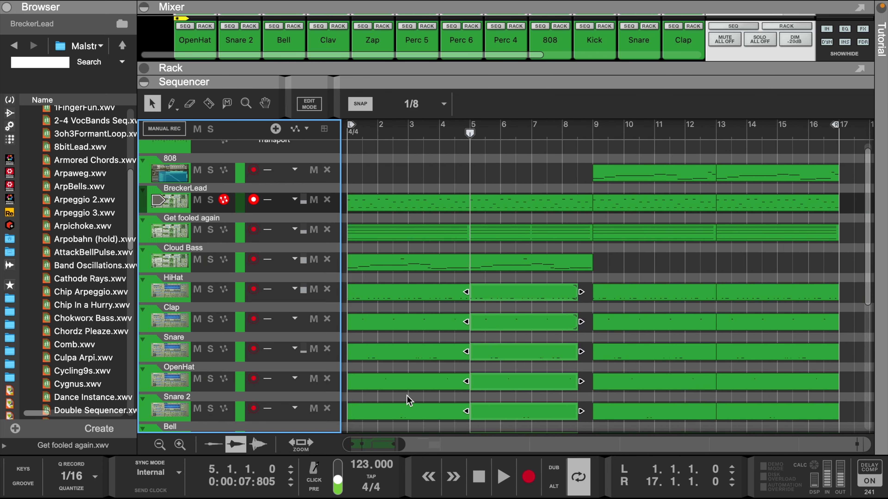
pyautogui.click(350, 134)
pyautogui.press('space')
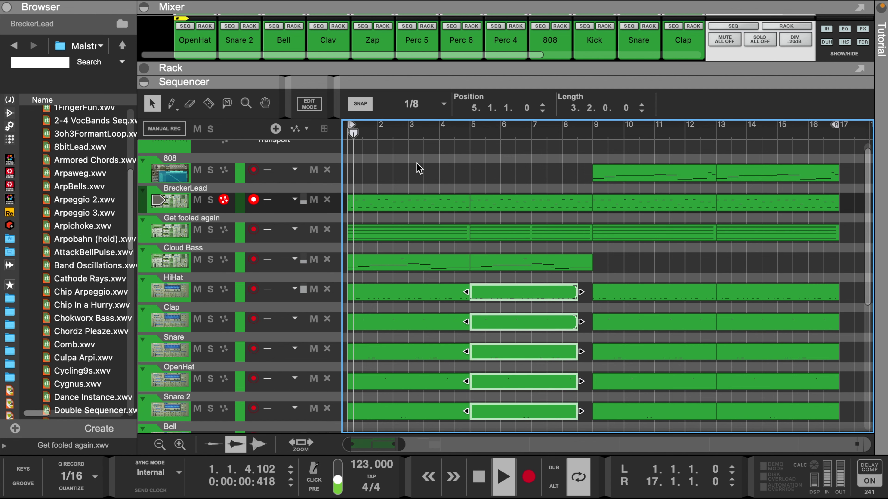
# Duplicate the 808, BreckerLead and Get fooled again clips at bar 13 twice to fill bars 17 to 24, setting the right loop locator to bar 25
pyautogui.moveTo(403, 445); pyautogui.dragTo(420, 449)
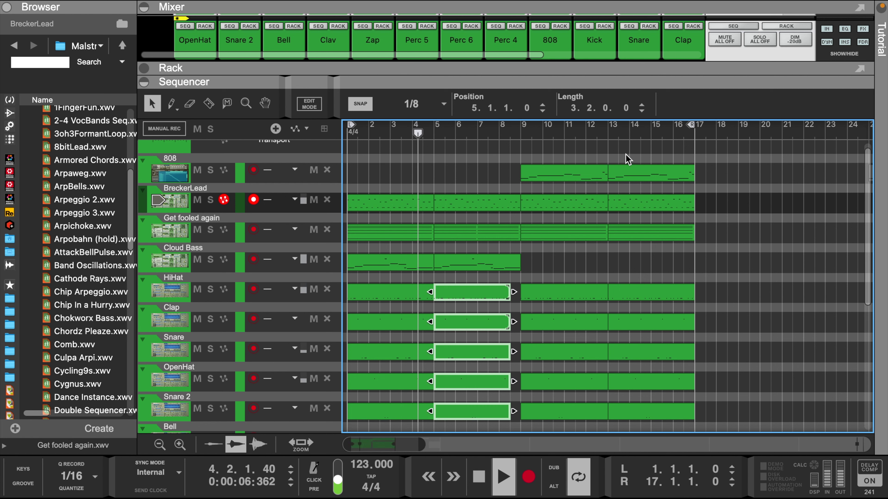
pyautogui.moveTo(628, 160); pyautogui.dragTo(665, 236)
pyautogui.hotkey('ctrl', 'd')
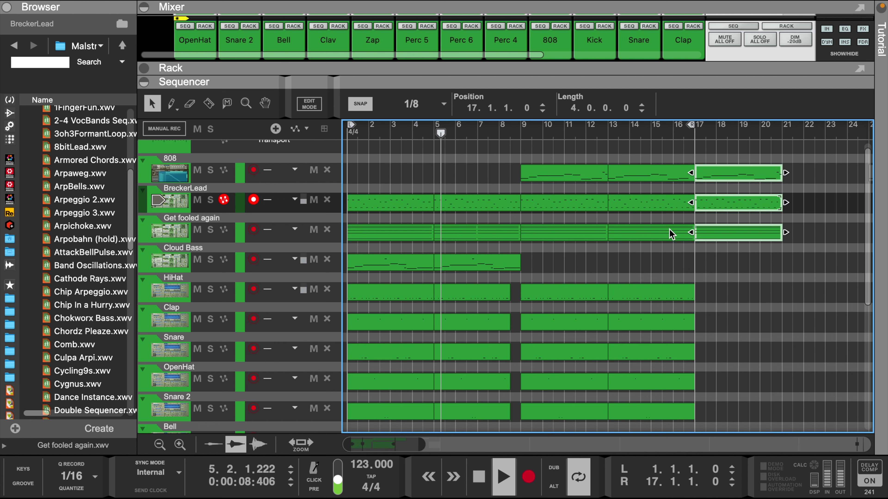
pyautogui.moveTo(692, 123); pyautogui.dragTo(866, 135)
pyautogui.press('super+d')
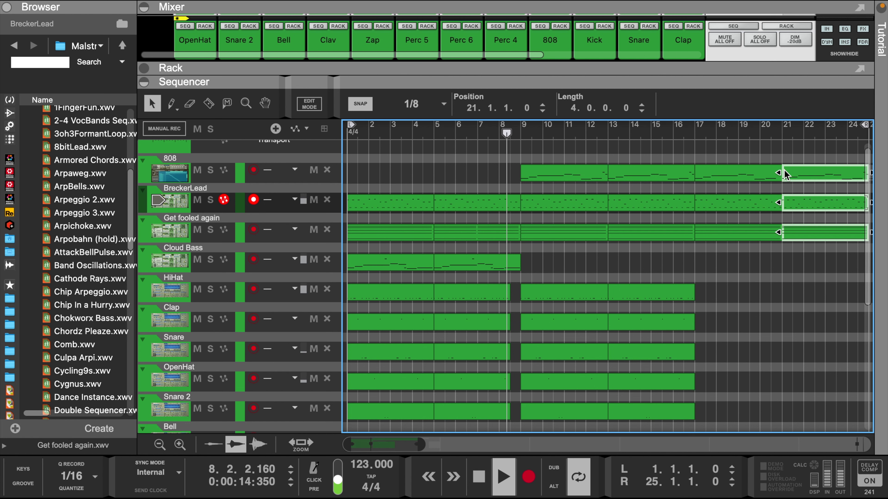
pyautogui.click(727, 285)
# Duplicate the drum and percussion clips of bars 9 to 16, HiHat through Perc 6, to start at bar 17
pyautogui.scroll(-2, 727, 269)
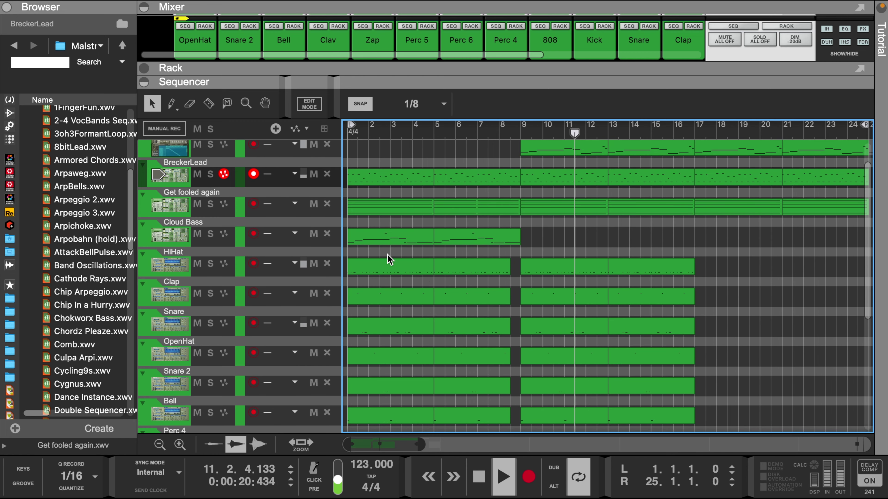
pyautogui.moveTo(549, 249); pyautogui.dragTo(697, 466)
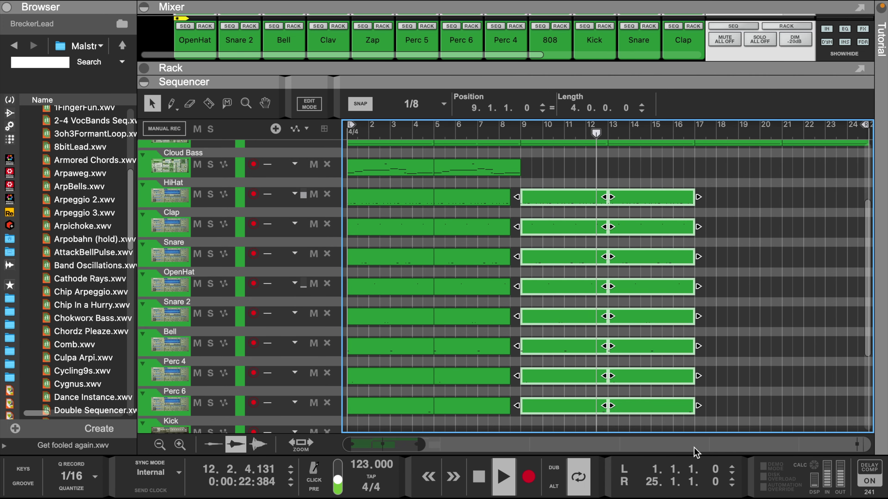
pyautogui.scroll(-2, 679, 390)
pyautogui.hotkey('ctrl', 'd')
pyautogui.click(713, 372)
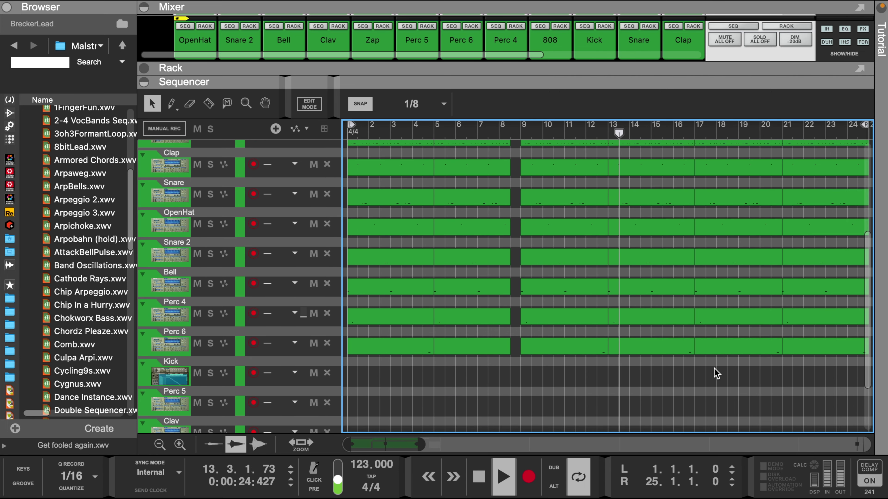
# Trim the start of the HiHat through Perc 6 clips at bar 17 so that they begin at bar 18
pyautogui.moveTo(714, 385); pyautogui.dragTo(724, 149)
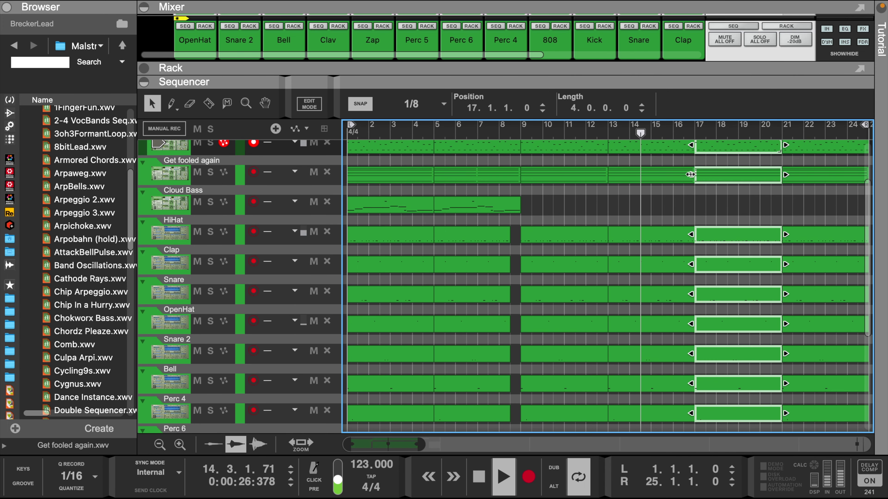
pyautogui.moveTo(718, 207); pyautogui.dragTo(727, 426)
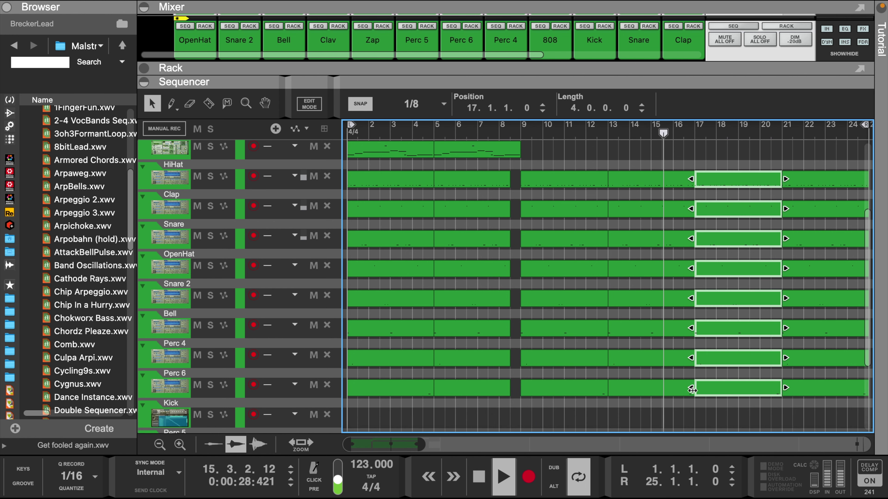
pyautogui.moveTo(692, 390); pyautogui.dragTo(715, 390)
pyautogui.click(711, 336)
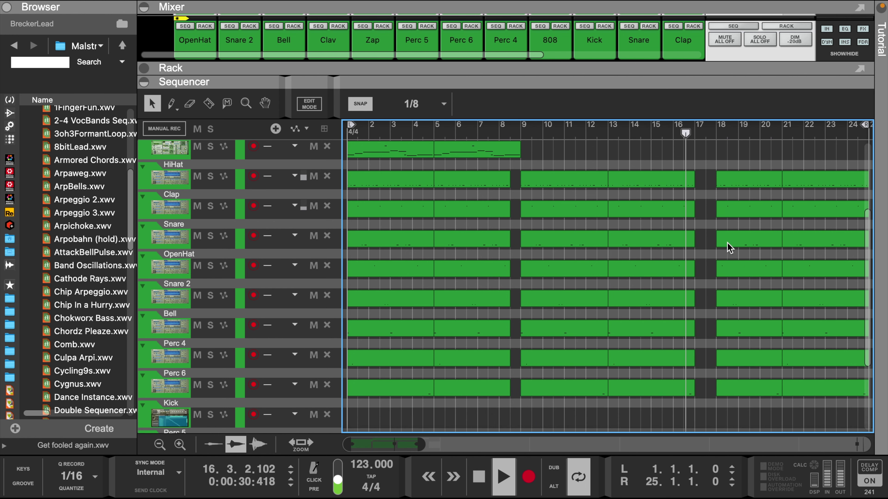
# Trim the start of the 808 clip at bar 17 so that it begins at bar 19
pyautogui.scroll(4, 723, 251)
pyautogui.scroll(3, 717, 249)
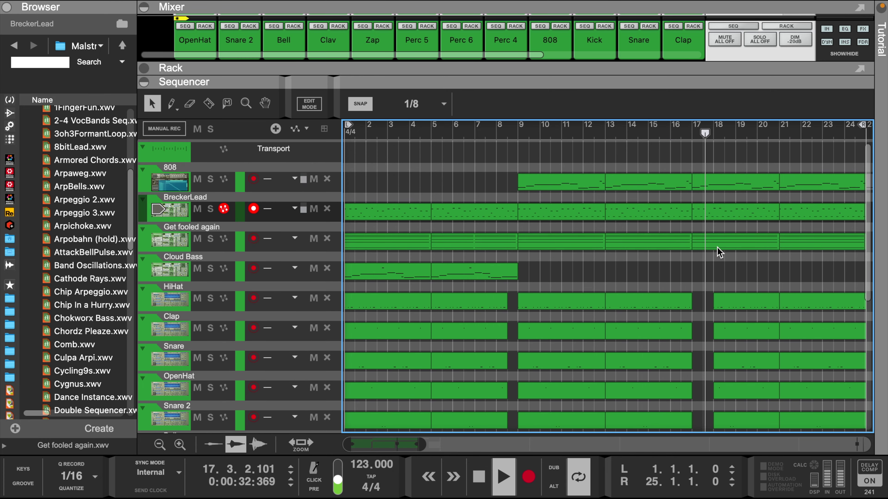
pyautogui.moveTo(719, 287); pyautogui.dragTo(723, 381)
pyautogui.click(700, 266)
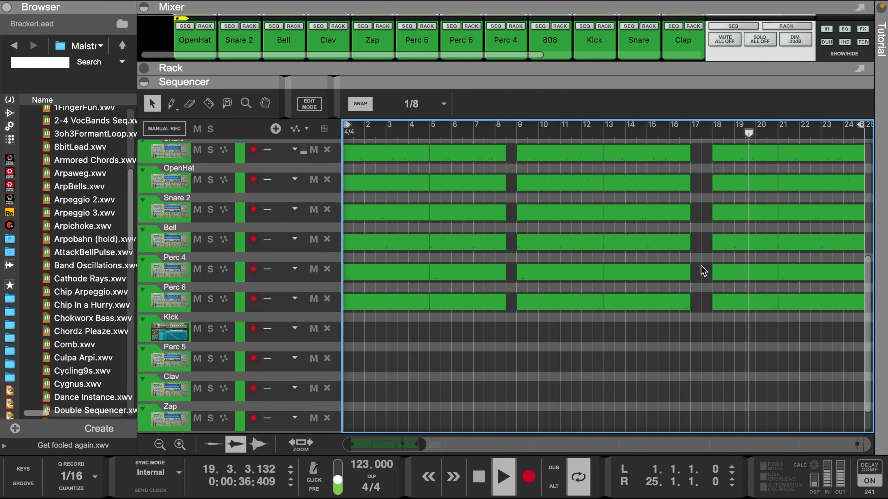
pyautogui.scroll(2, 702, 267)
pyautogui.scroll(2, 702, 272)
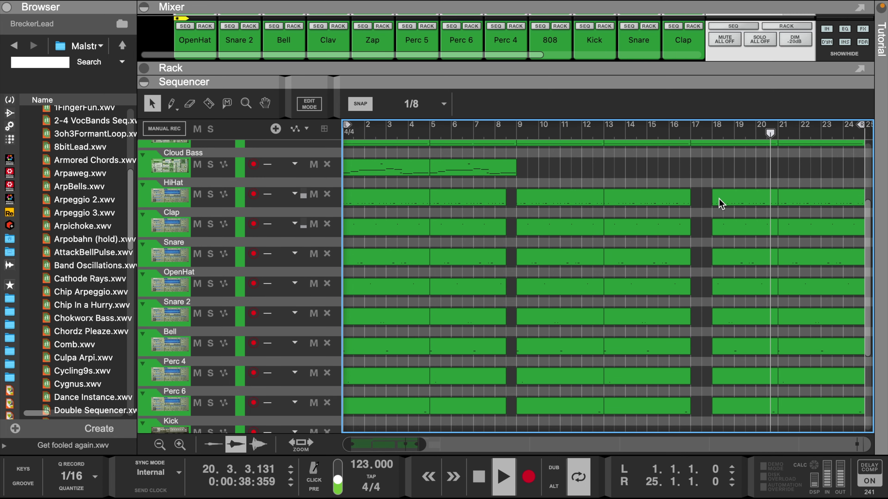
pyautogui.scroll(4, 718, 199)
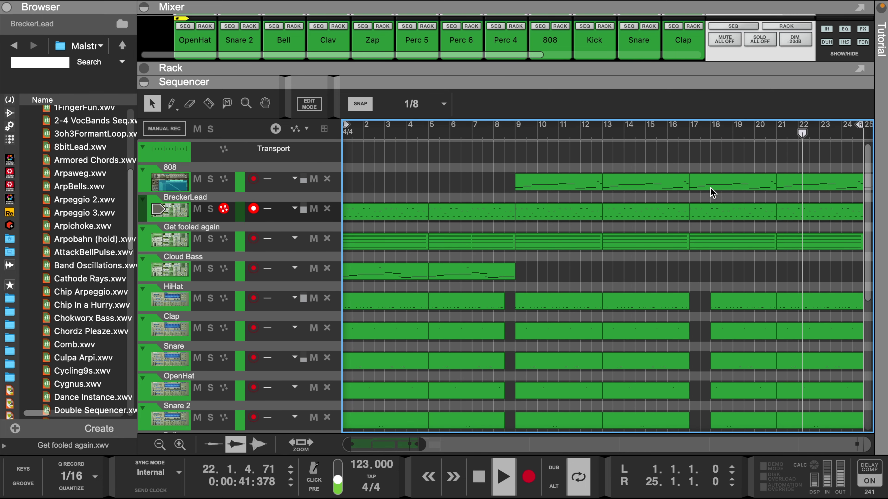
pyautogui.click(710, 188)
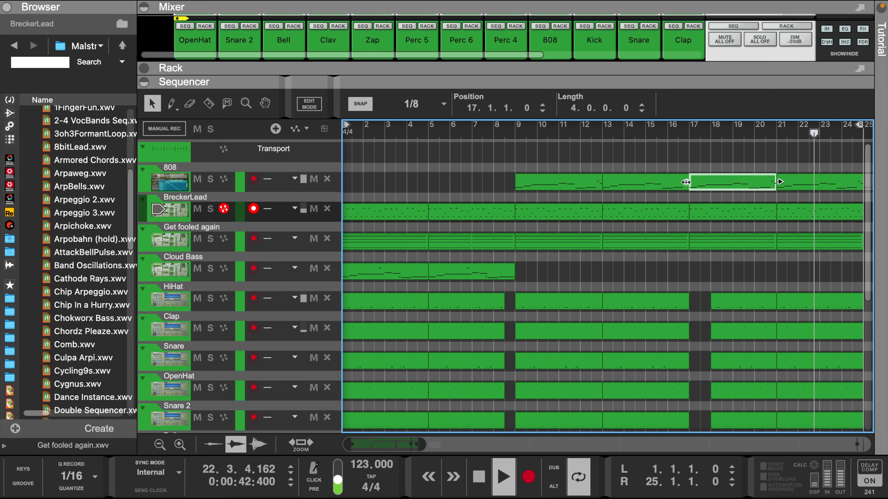
pyautogui.moveTo(689, 183); pyautogui.dragTo(733, 185)
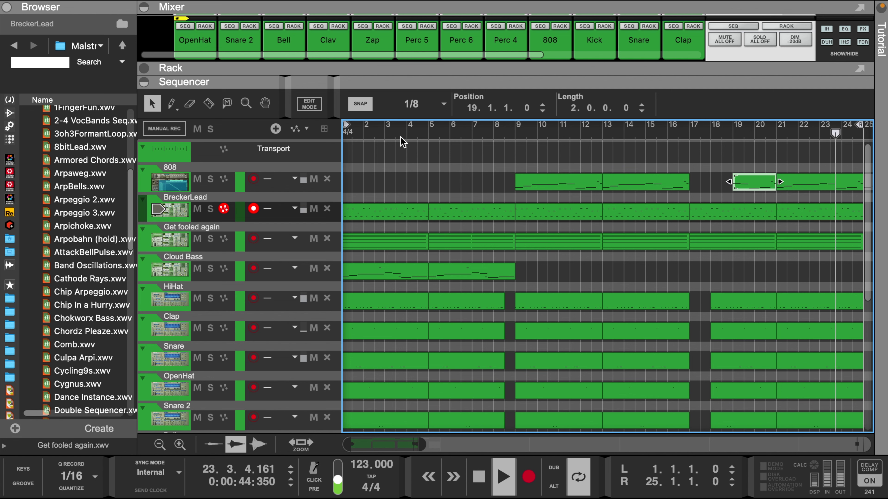
# Set the left loop locator to bar 17 to hear the last section, and return the locator to bar 1
pyautogui.moveTo(346, 125); pyautogui.dragTo(695, 153)
pyautogui.hscroll(4, 699, 180)
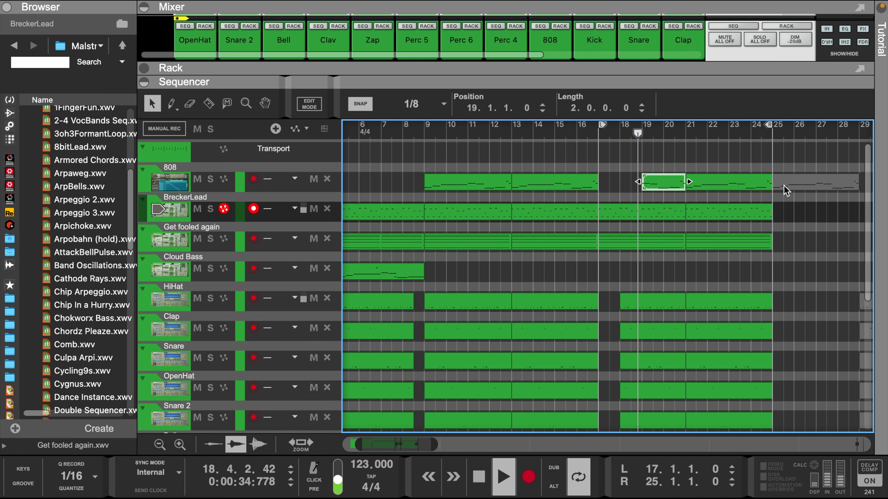
pyautogui.moveTo(657, 133); pyautogui.dragTo(281, 146)
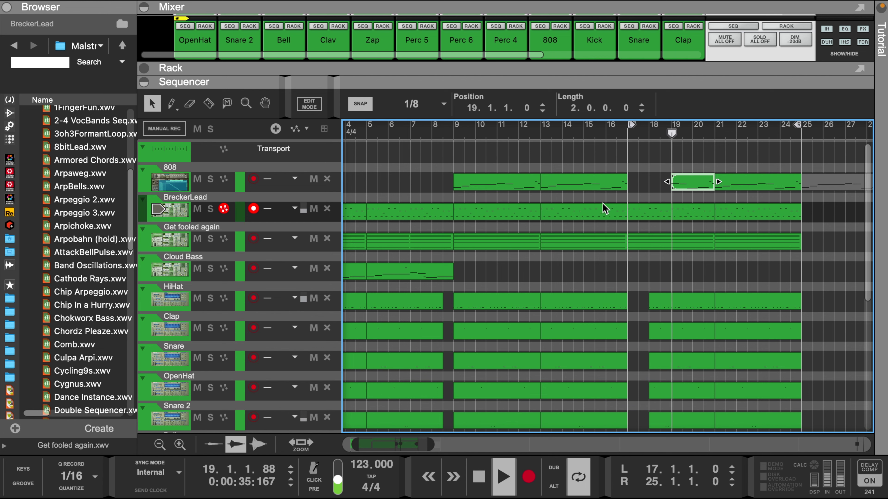
pyautogui.moveTo(632, 129); pyautogui.dragTo(203, 145)
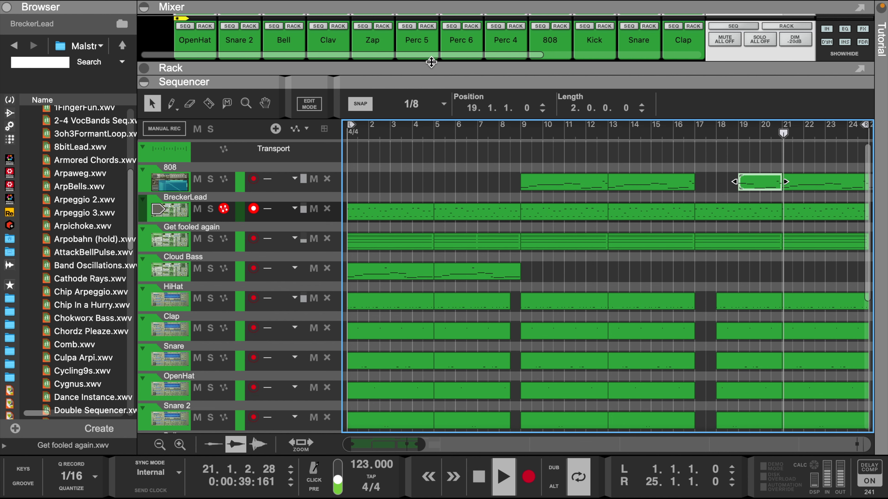
# Check the 808 channel's fader level in the enlarged mixer, and shrink the mixer again
pyautogui.moveTo(432, 62); pyautogui.dragTo(416, 249)
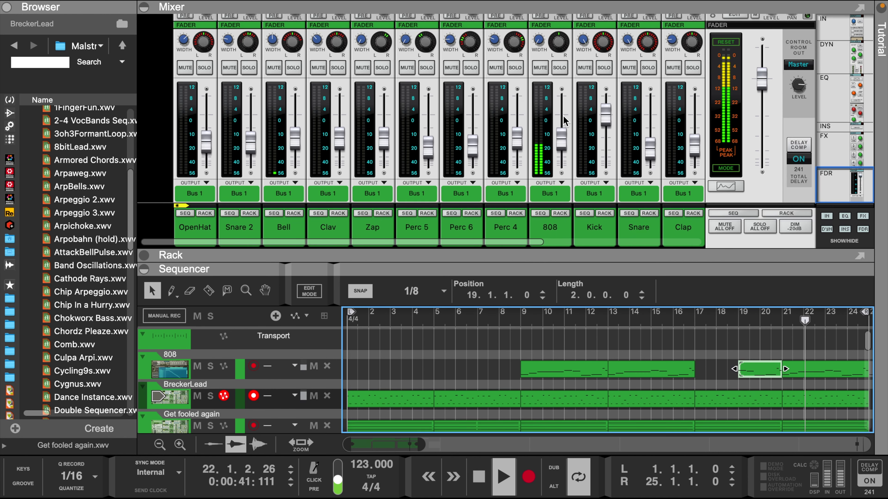
pyautogui.moveTo(563, 116)
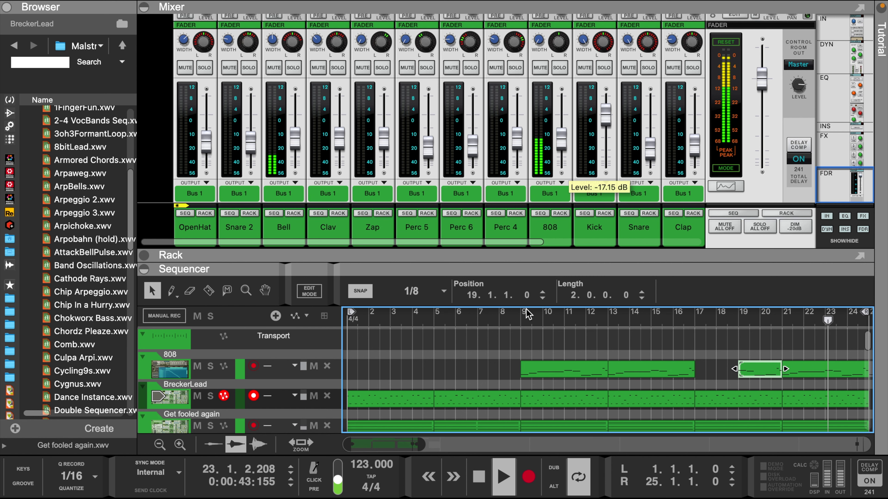
pyautogui.moveTo(559, 271); pyautogui.dragTo(455, 85)
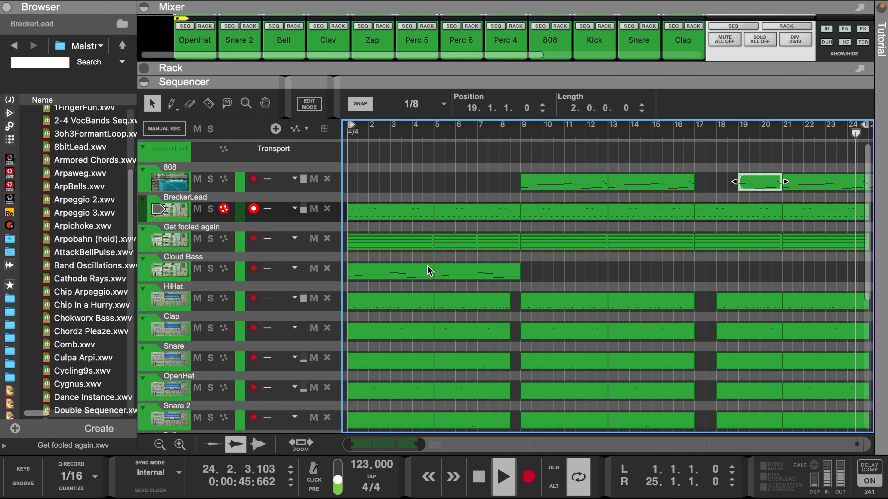
# Examine the full track list and the mixer's faders, EQ, dynamics and master section, and maximize the sequencer
pyautogui.click(159, 446)
pyautogui.click(159, 446)
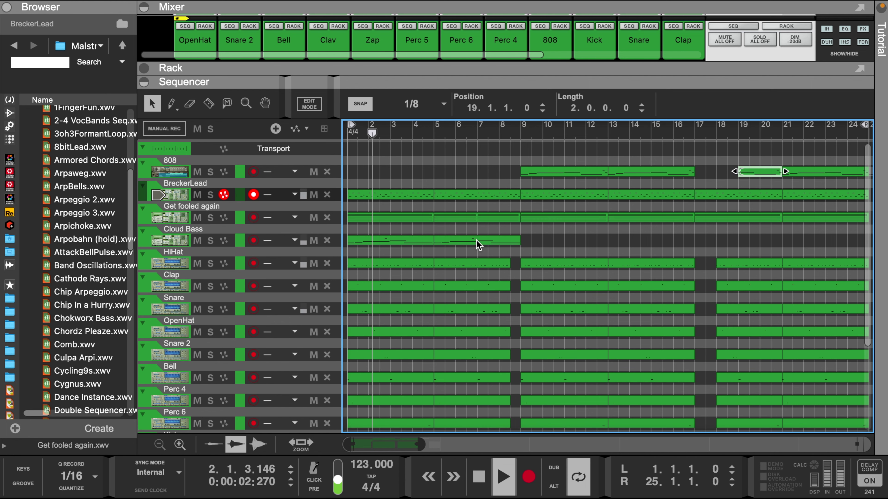
pyautogui.click(476, 175)
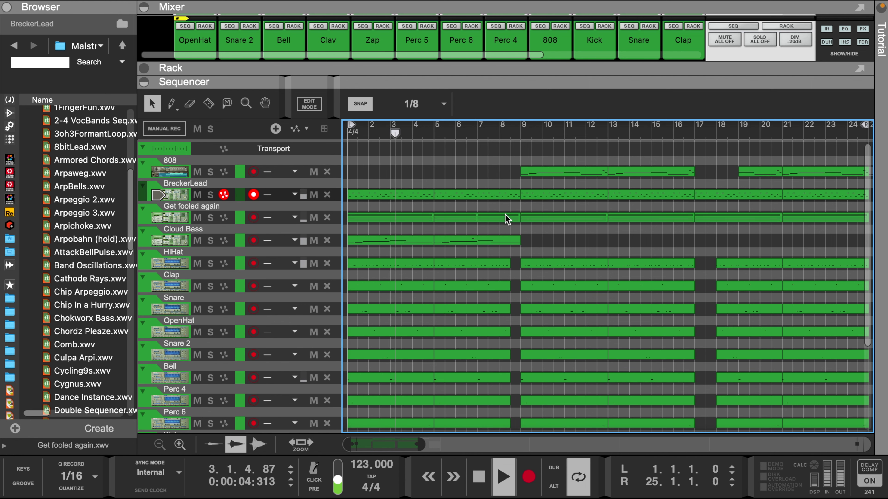
pyautogui.scroll(-5, 507, 219)
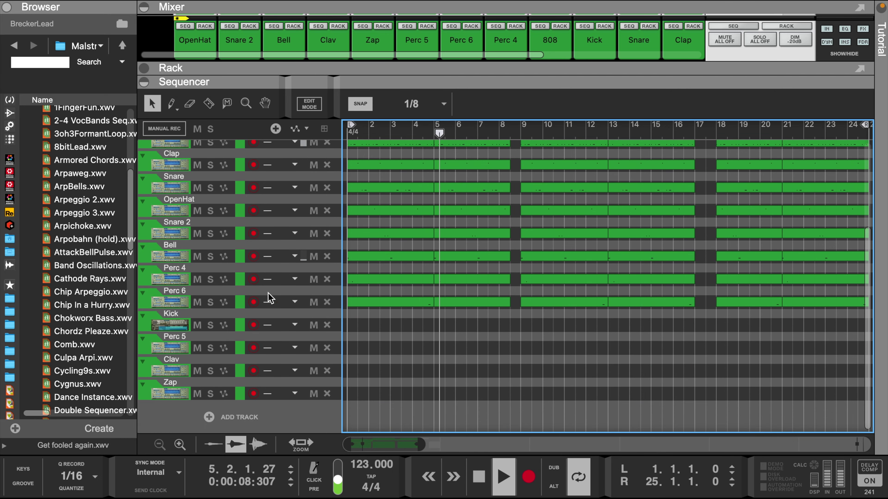
pyautogui.moveTo(503, 68); pyautogui.dragTo(475, 295)
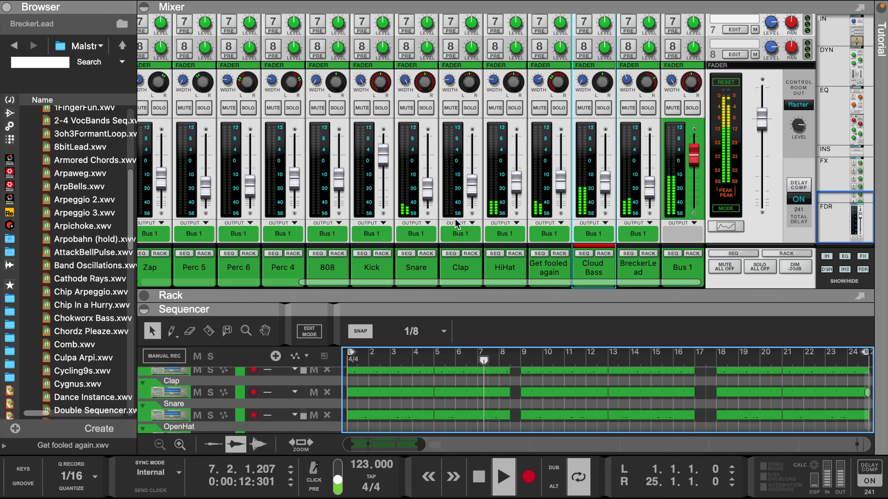
pyautogui.scroll(10, 819, 131)
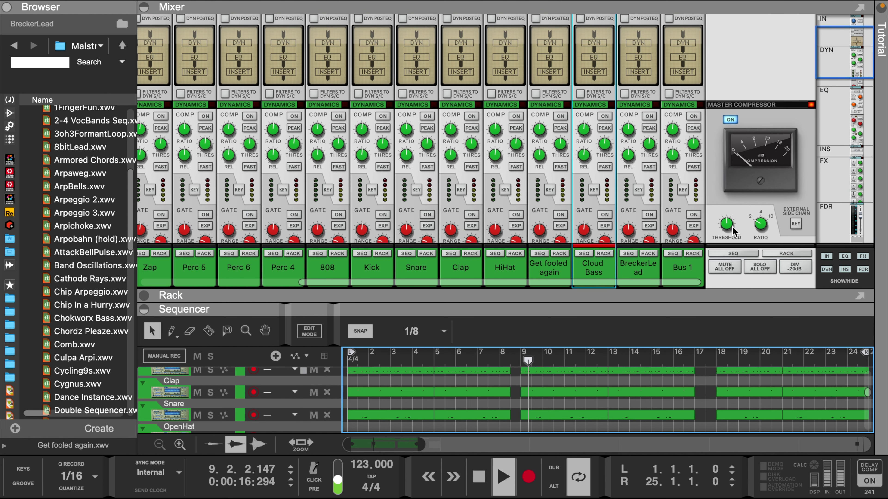
pyautogui.scroll(-10, 786, 184)
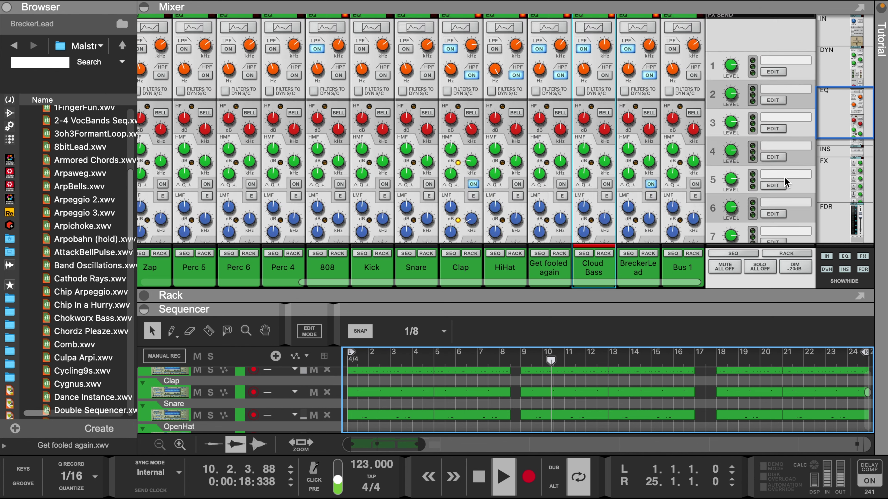
pyautogui.scroll(2, 800, 146)
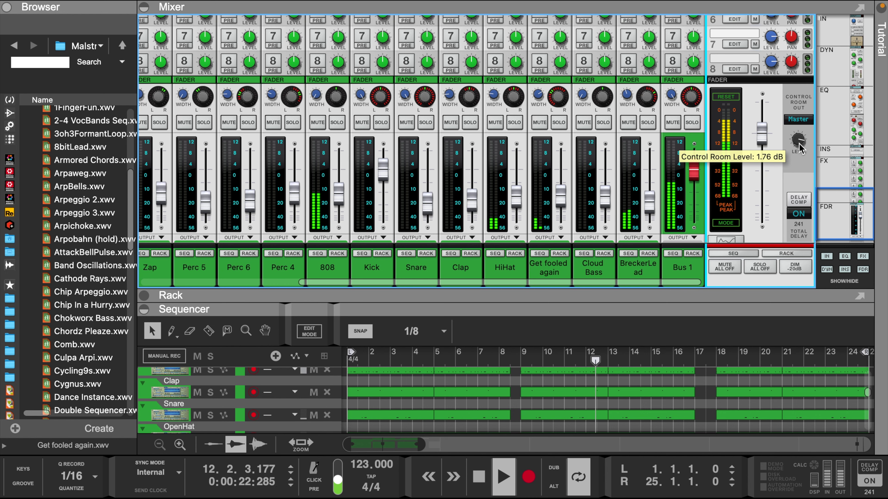
pyautogui.doubleClick(621, 305)
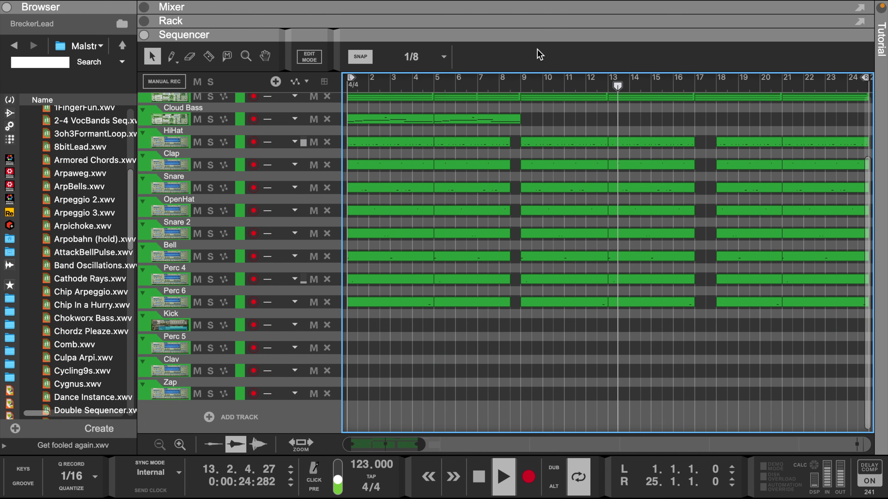
# Move the Cloud Bass clip from bar 5 to bar 17 and shorten it to 1 bar
pyautogui.scroll(5, 532, 121)
pyautogui.hscroll(3, 531, 121)
pyautogui.hscroll(-1, 530, 121)
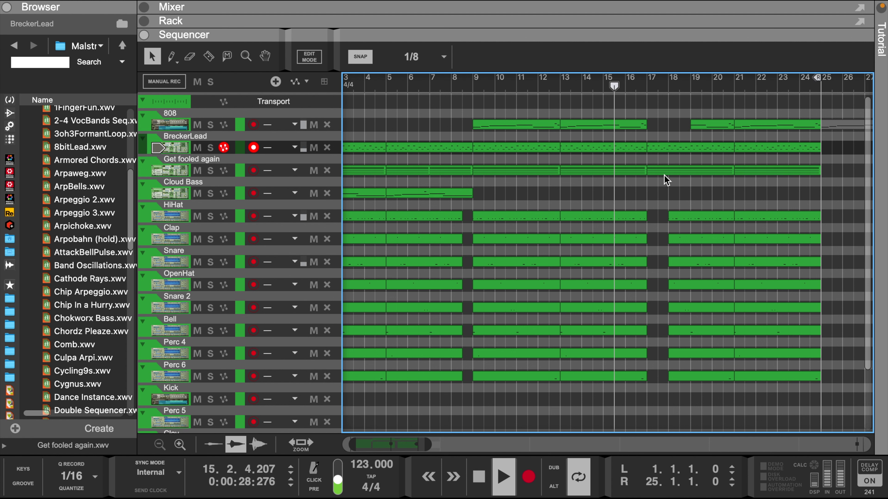
pyautogui.hscroll(-2, 666, 176)
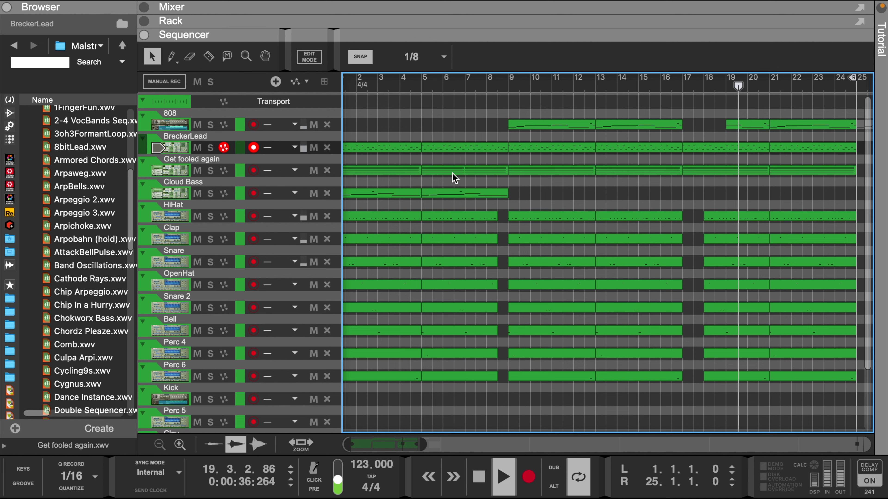
pyautogui.moveTo(449, 195); pyautogui.dragTo(710, 194)
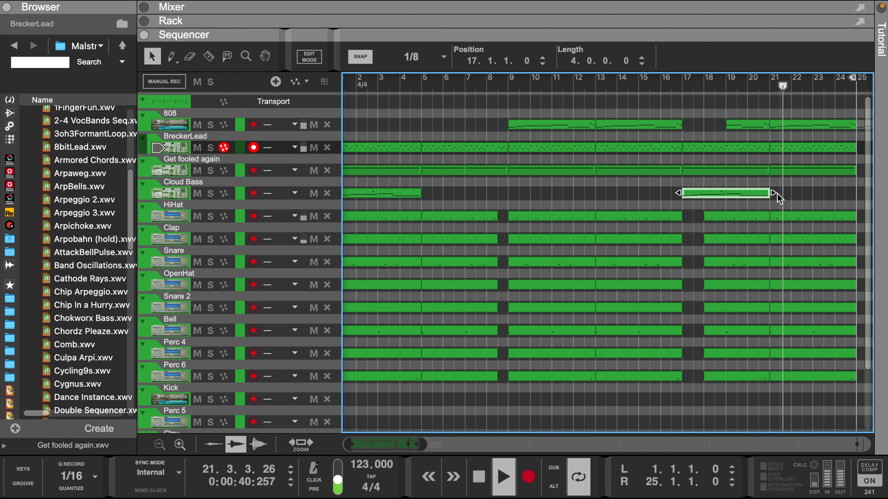
pyautogui.moveTo(770, 193); pyautogui.dragTo(707, 208)
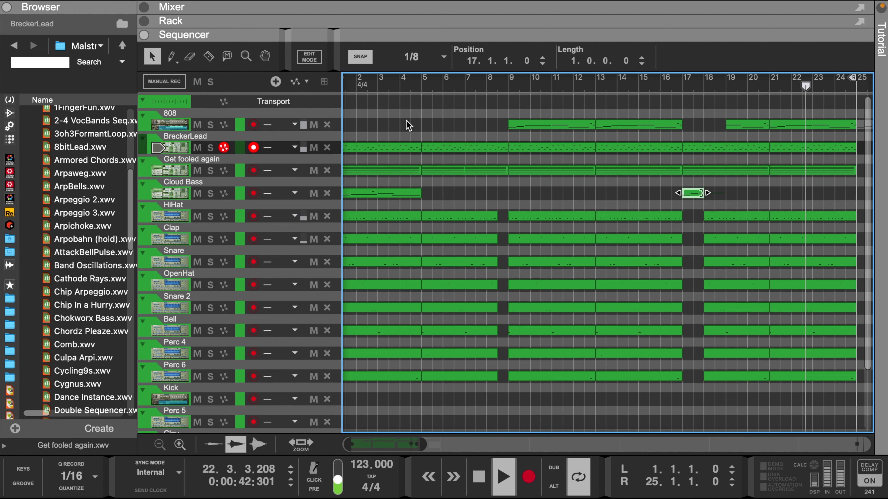
# Set the left loop locator to bar 17, inspect the Cloud Bass clip's notes there, and lengthen the clip to 2 bars
pyautogui.hscroll(-1, 407, 125)
pyautogui.moveTo(353, 81); pyautogui.dragTo(699, 102)
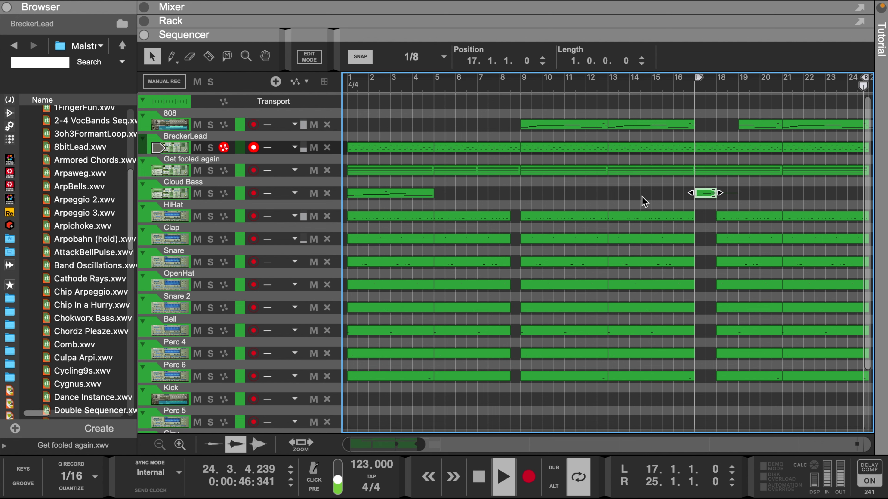
pyautogui.click(715, 200)
pyautogui.doubleClick(703, 193)
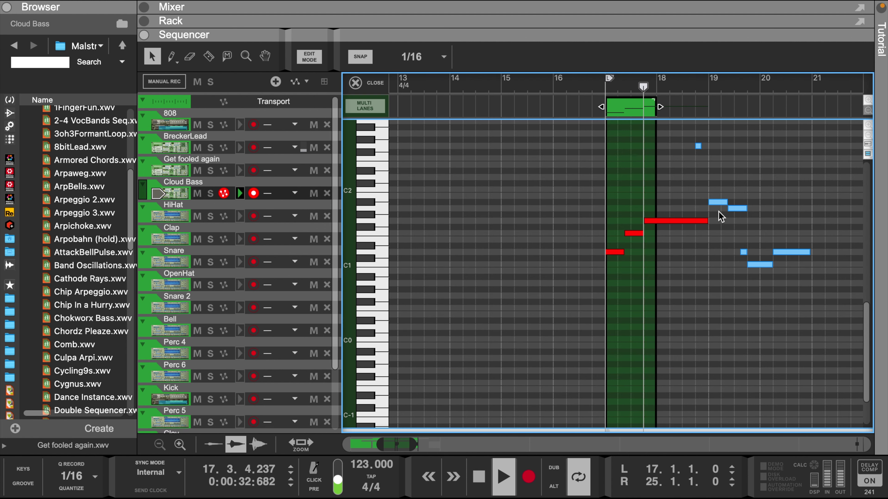
pyautogui.click(710, 221)
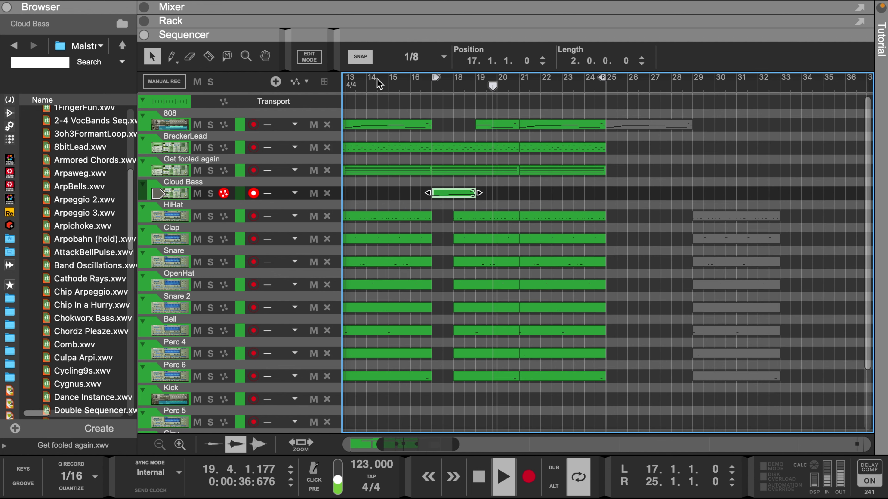
pyautogui.click(375, 81)
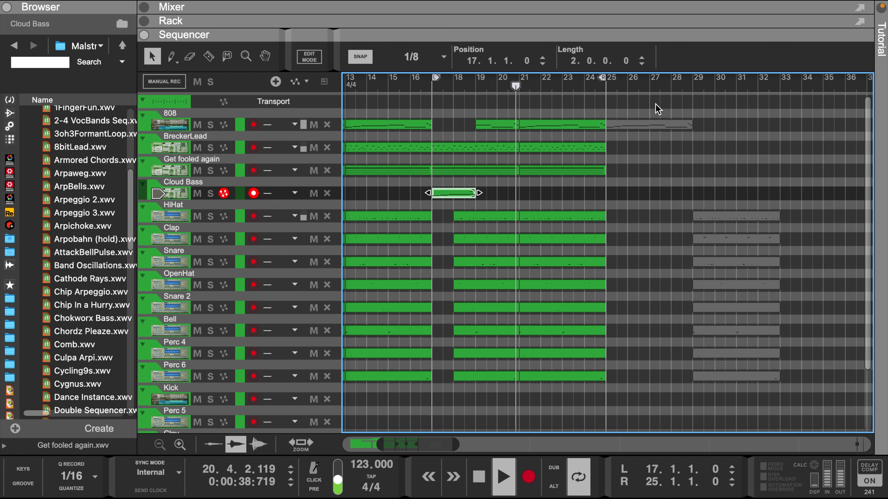
# Delete the leftover 808, drum and percussion clips lying after bar 25
pyautogui.moveTo(656, 103); pyautogui.dragTo(773, 434)
pyautogui.press('Delete')
pyautogui.hscroll(-8, 686, 334)
pyautogui.scroll(2, 687, 335)
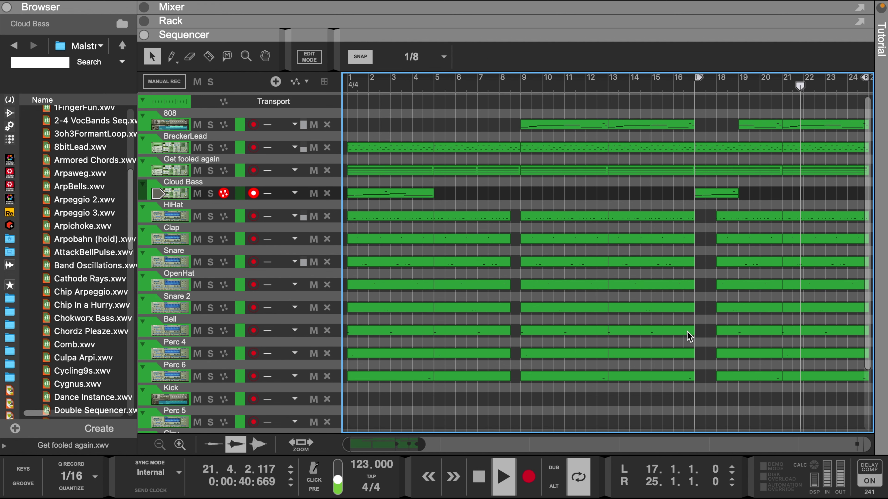
# Set the left loop locator to bar 1 so that the whole 24-bar arrangement loops
pyautogui.moveTo(697, 75); pyautogui.dragTo(81, 126)
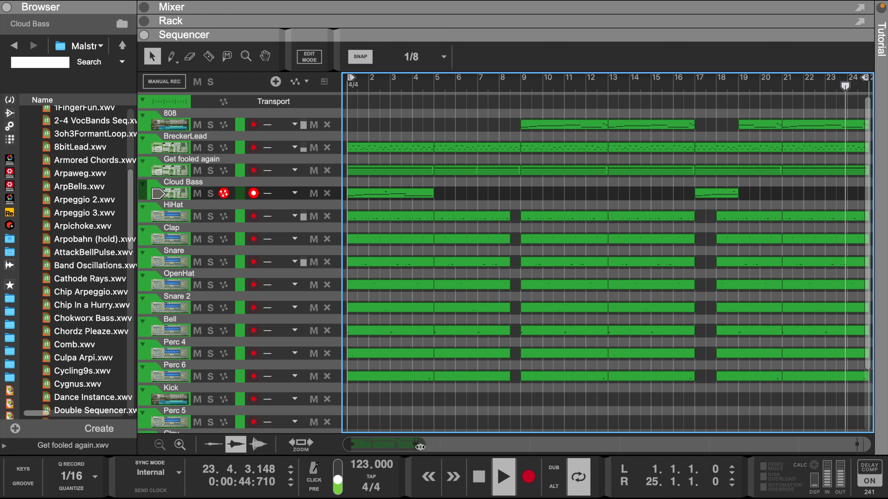
pyautogui.moveTo(422, 445); pyautogui.dragTo(435, 445)
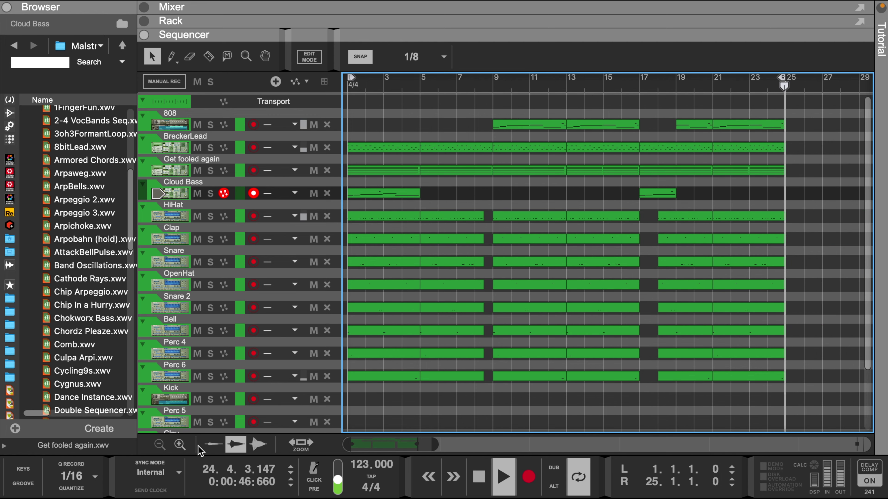
pyautogui.click(179, 446)
pyautogui.click(178, 445)
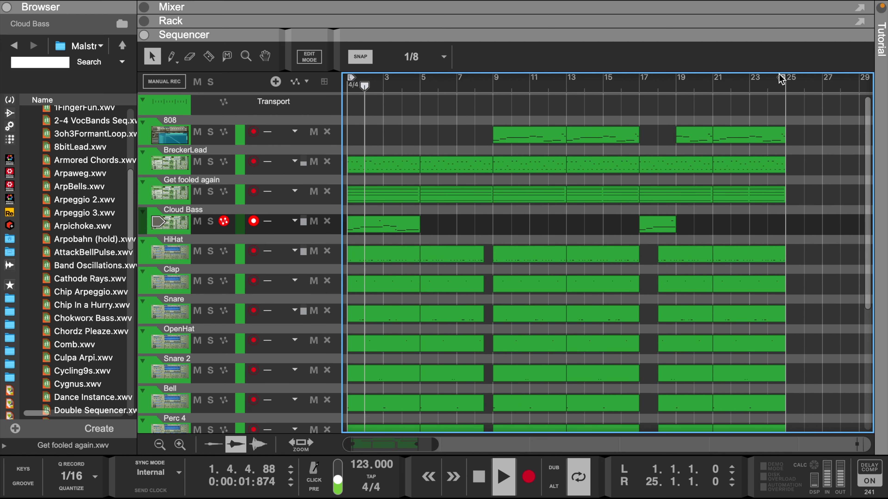
# Loop bars 1 to 9 and examine the Malström synths and their neighbouring devices in the rack
pyautogui.moveTo(781, 77); pyautogui.dragTo(494, 133)
pyautogui.moveTo(515, 36); pyautogui.dragTo(555, 339)
pyautogui.scroll(15, 555, 338)
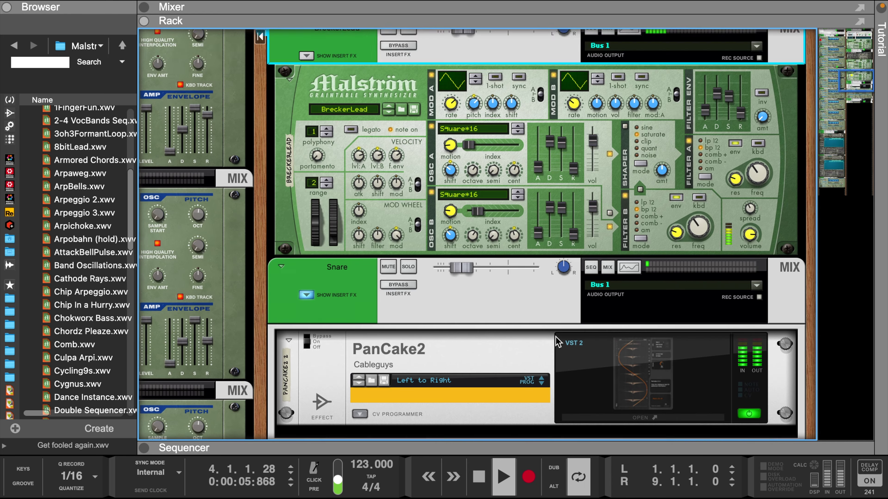
pyautogui.scroll(-4, 554, 339)
pyautogui.hscroll(-10, 554, 338)
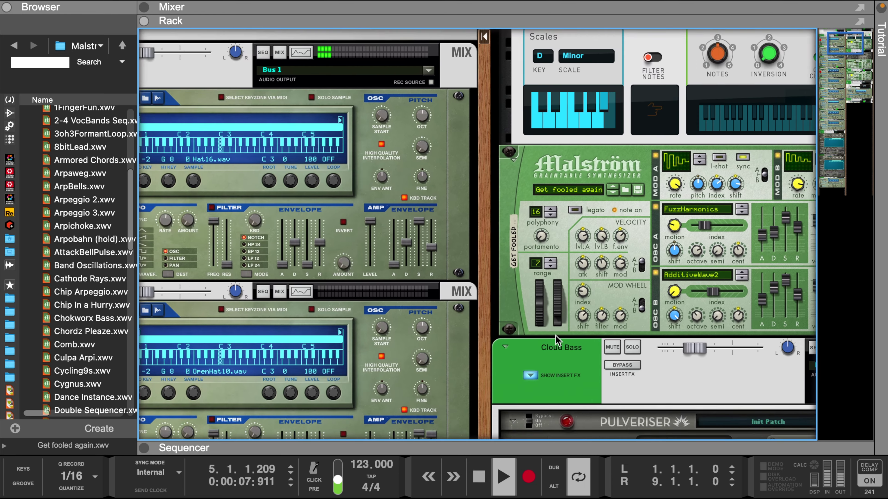
pyautogui.scroll(4, 554, 338)
pyautogui.hscroll(5, 554, 345)
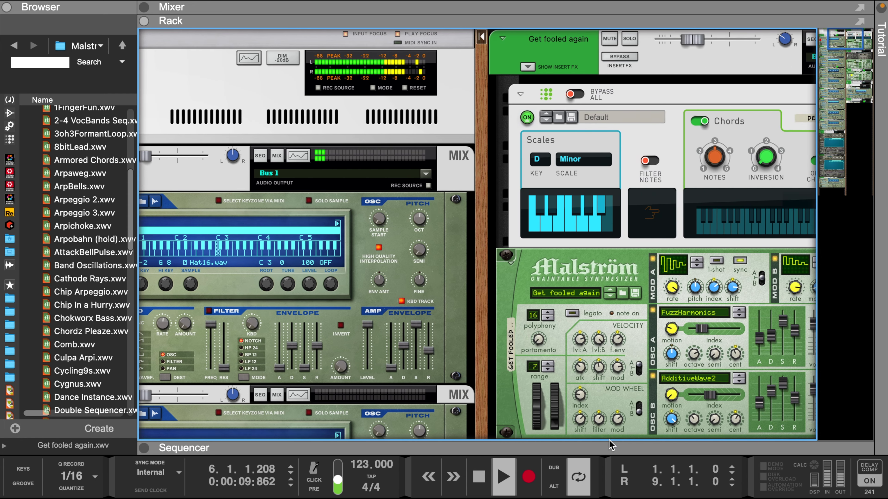
pyautogui.moveTo(609, 441); pyautogui.dragTo(545, 196)
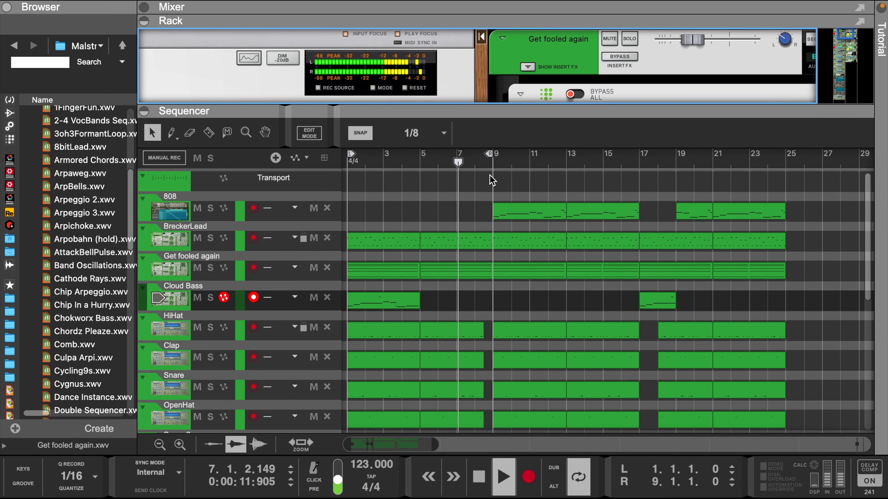
# Duplicate the first Cloud Bass clip to bar 5 and set the right loop locator to bar 25
pyautogui.moveTo(490, 157); pyautogui.dragTo(684, 161)
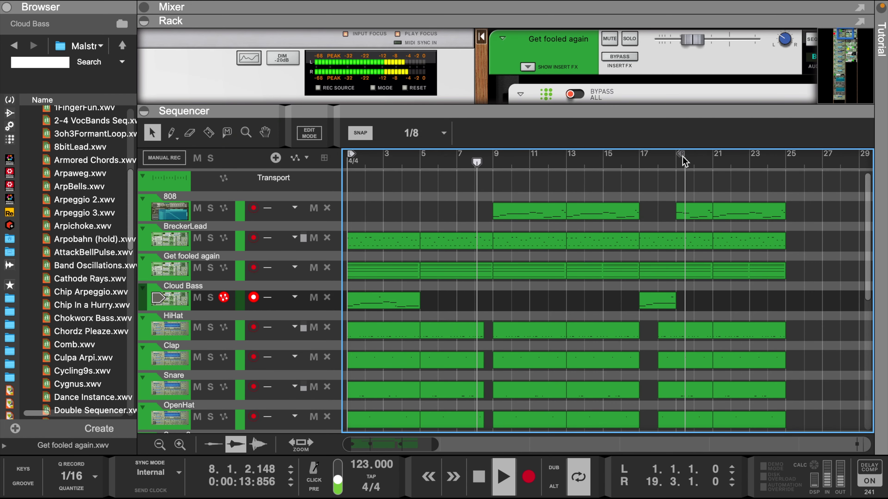
pyautogui.click(400, 302)
pyautogui.press('super+d')
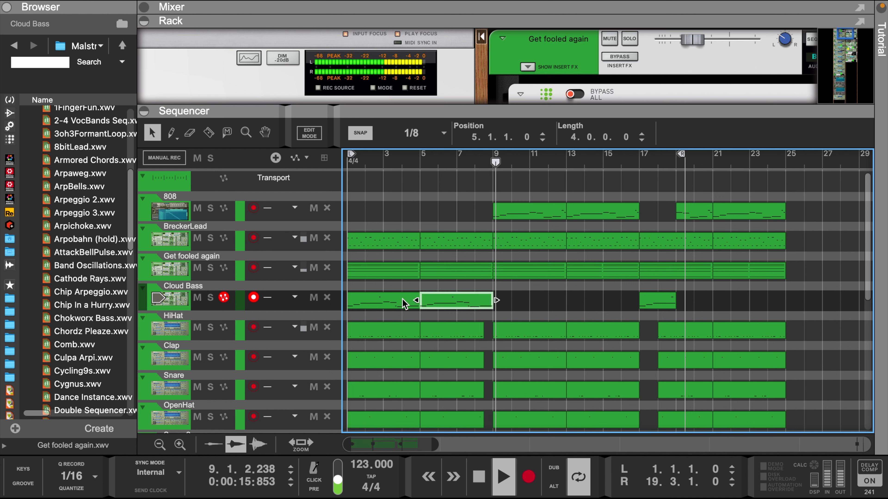
pyautogui.moveTo(684, 162); pyautogui.dragTo(786, 187)
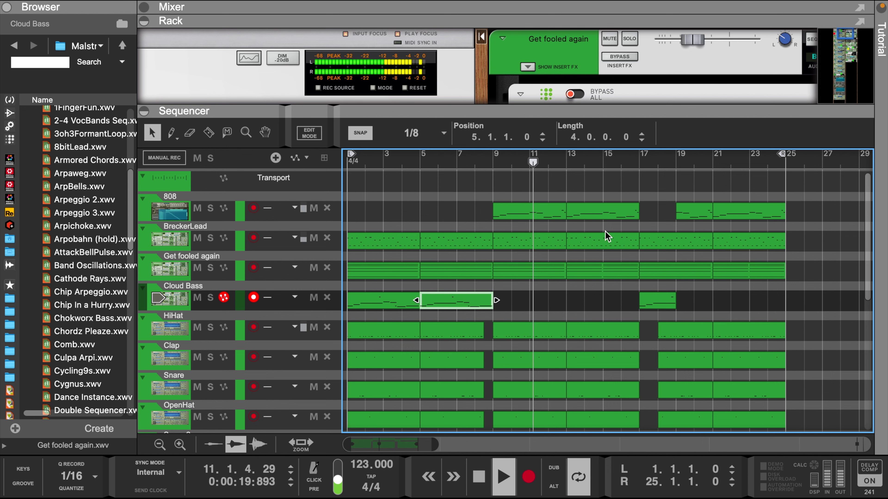
# Examine the mixer channel levels and the arrangement's track lanes during playback
pyautogui.scroll(-2, 528, 264)
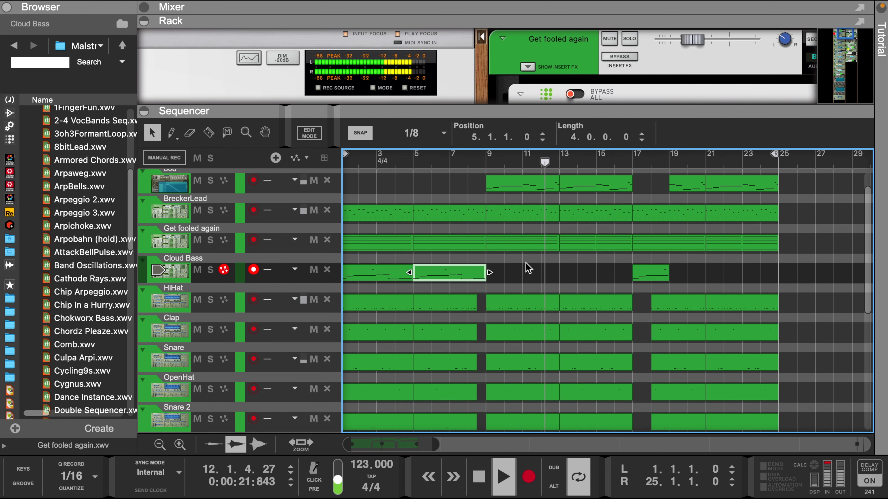
pyautogui.moveTo(551, 26); pyautogui.dragTo(530, 238)
pyautogui.scroll(-3, 478, 366)
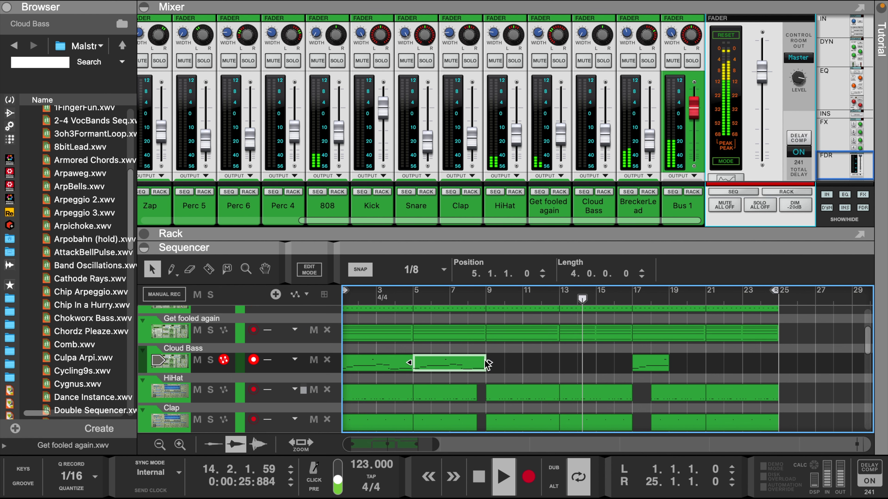
pyautogui.scroll(-3, 487, 363)
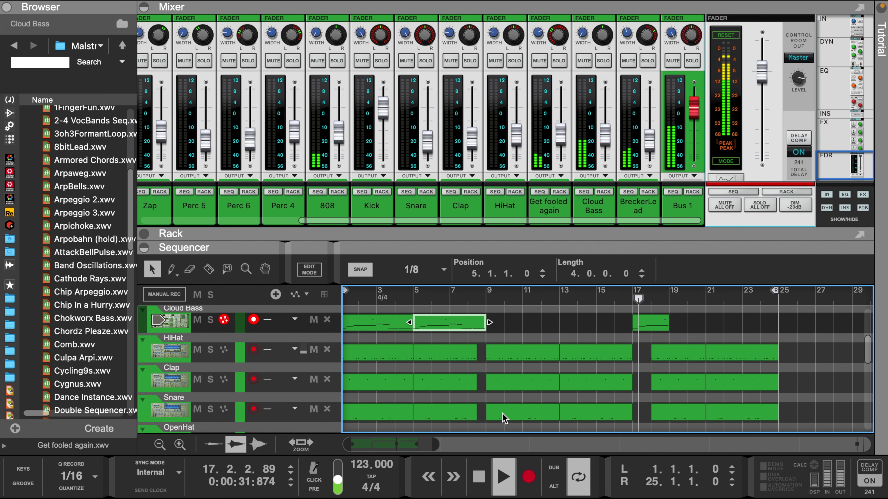
pyautogui.moveTo(558, 246); pyautogui.dragTo(430, 25)
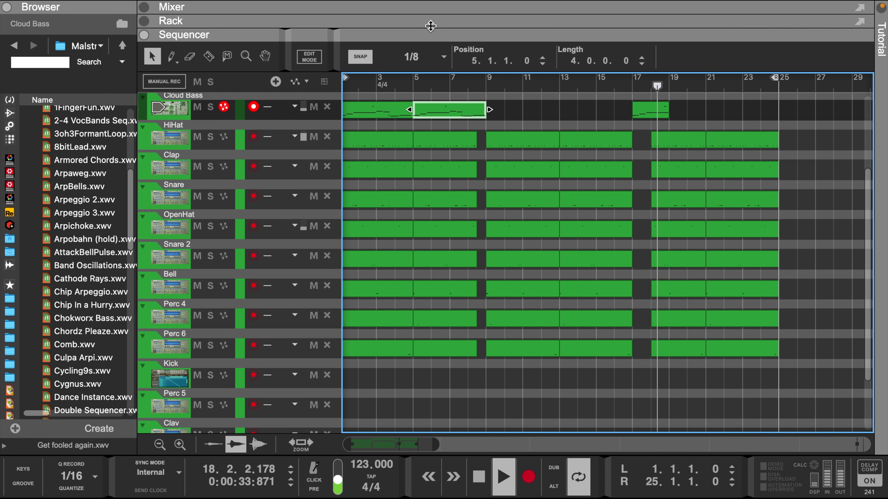
pyautogui.scroll(2, 499, 155)
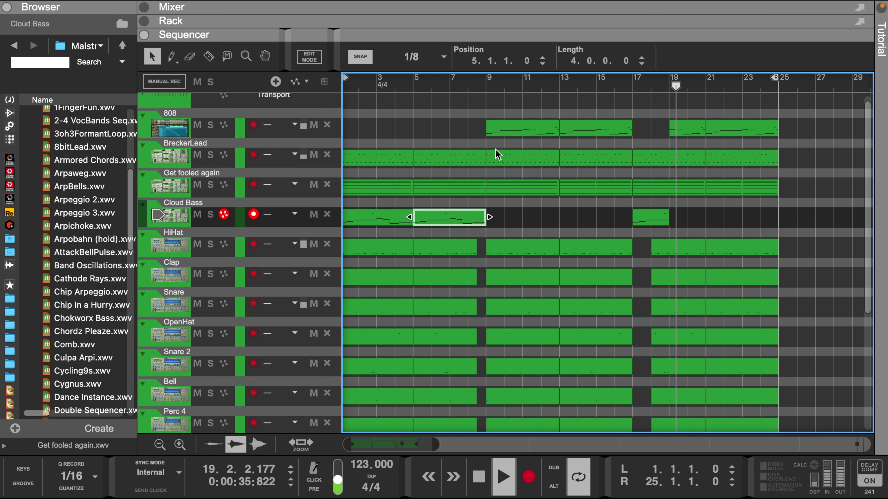
pyautogui.hscroll(-1, 494, 151)
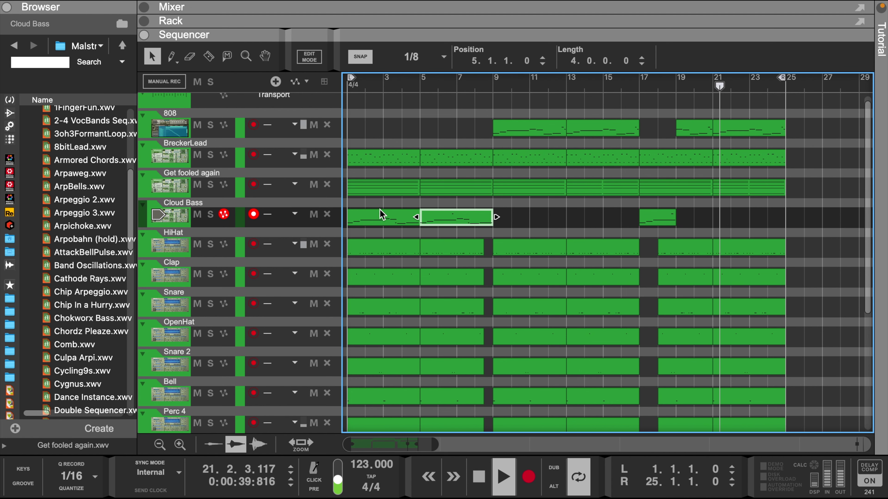
# Duplicate the 808, BreckerLead and Get fooled again clips from bar 21 to bar 25 and extend the loop over the copies
pyautogui.moveTo(732, 119); pyautogui.dragTo(743, 221)
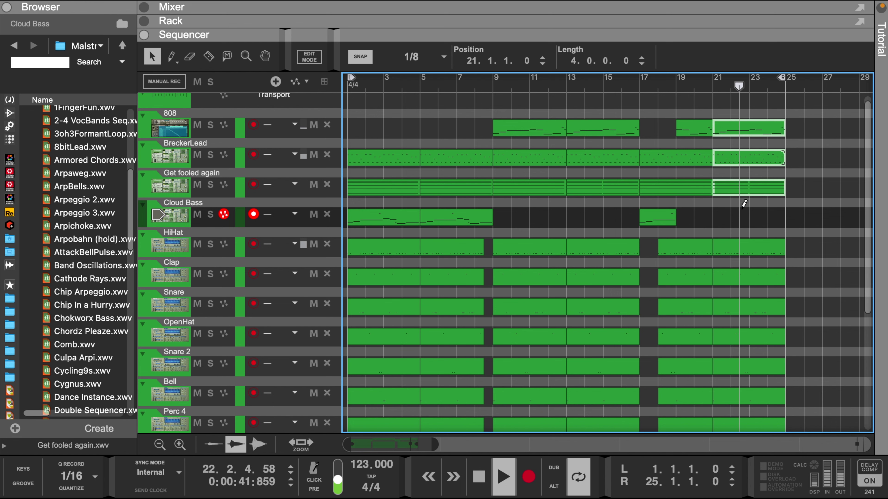
pyautogui.press('super+d')
pyautogui.moveTo(784, 82); pyautogui.dragTo(858, 80)
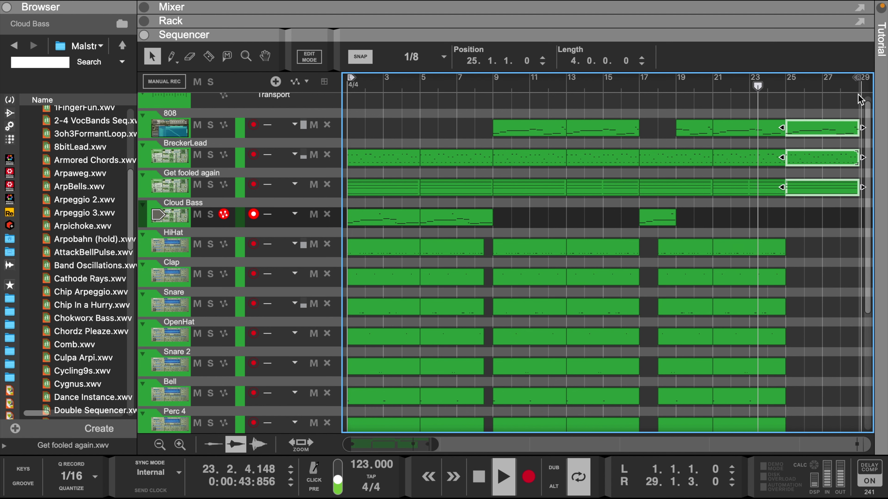
# Replace the 808 clip at bar 25 with the Cloud Bass clip from bar 5, and end the loop exactly at bar 29
pyautogui.click(825, 124)
pyautogui.press('Delete')
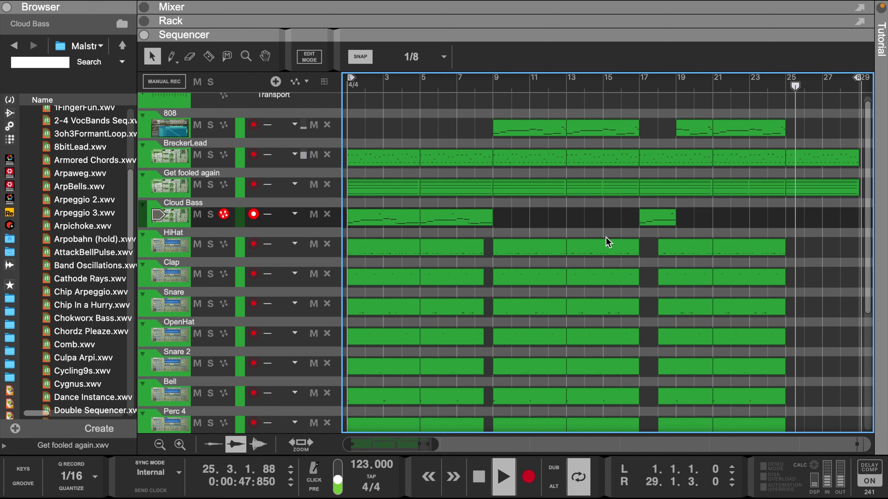
pyautogui.moveTo(460, 223); pyautogui.dragTo(462, 223)
pyautogui.moveTo(629, 223); pyautogui.dragTo(834, 227)
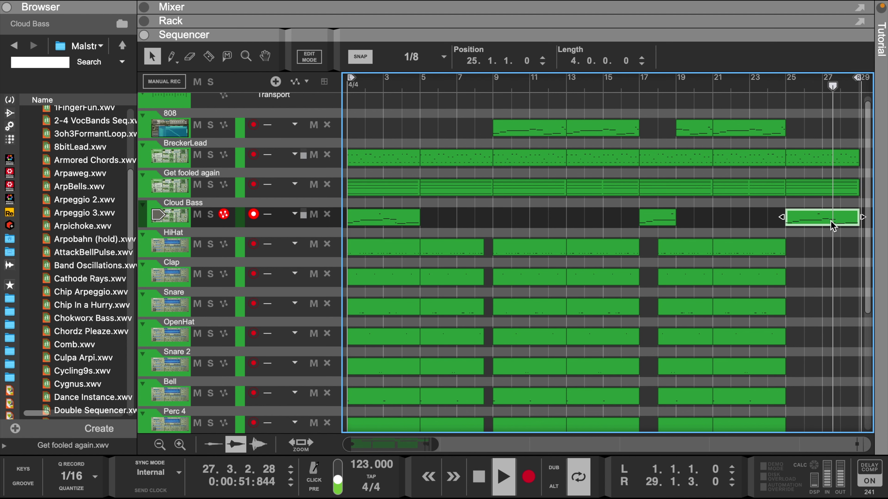
pyautogui.moveTo(859, 77); pyautogui.dragTo(856, 78)
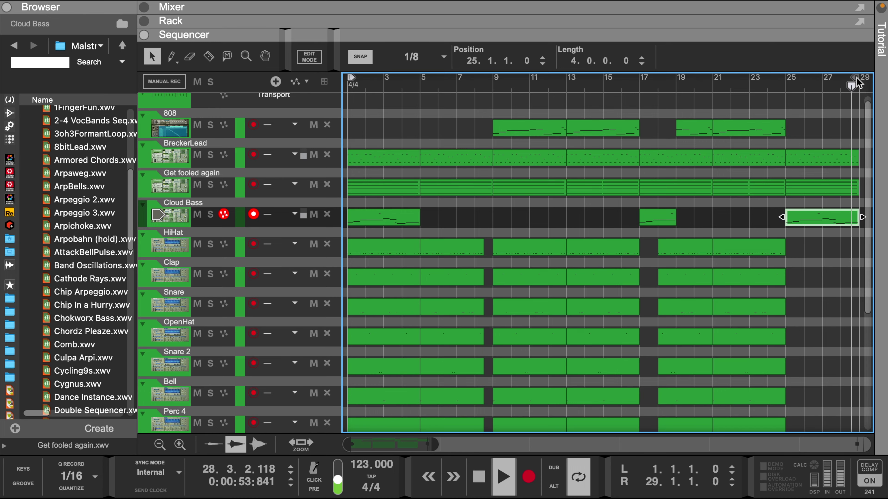